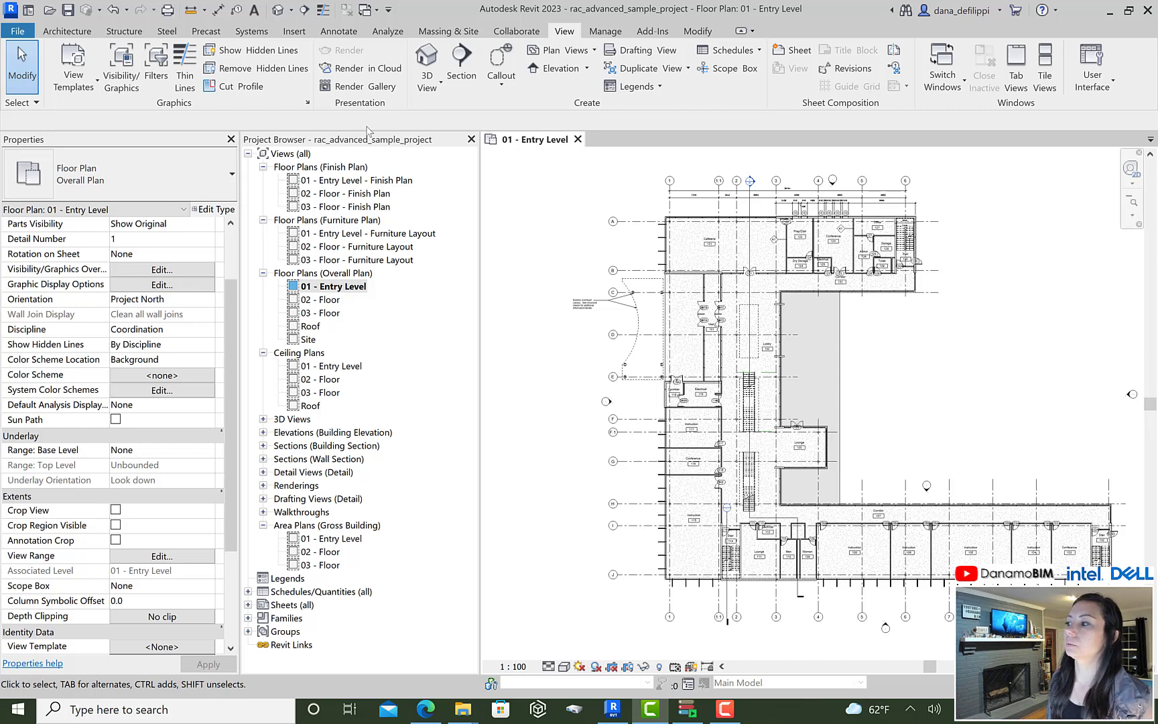
Step: Duplicate the Furniture Plan view type as a new 'Enlarged Plans' floor plan type
left_click(386, 181)
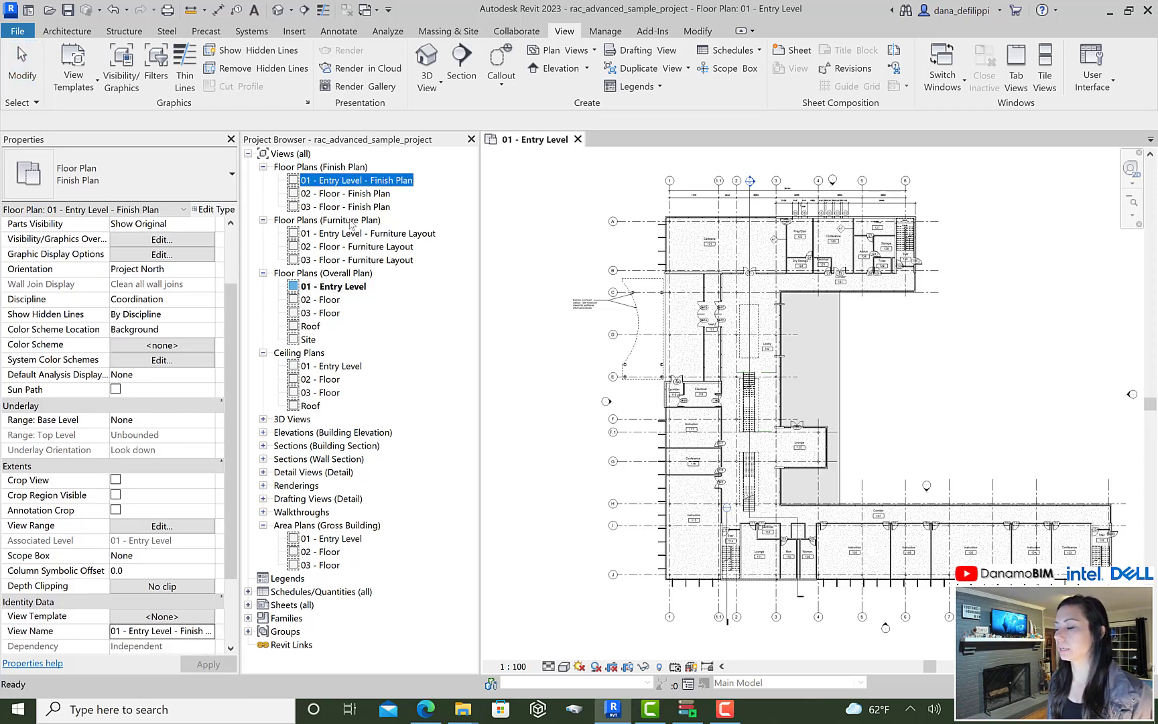
left_click(333, 284)
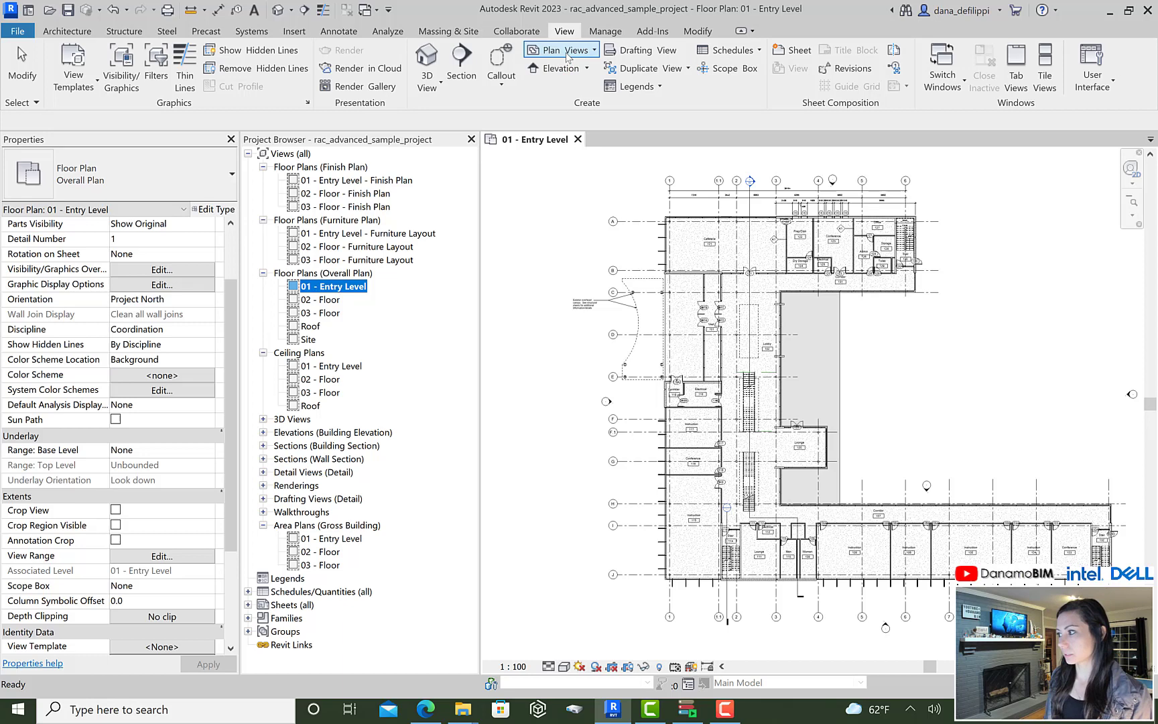
left_click(563, 53)
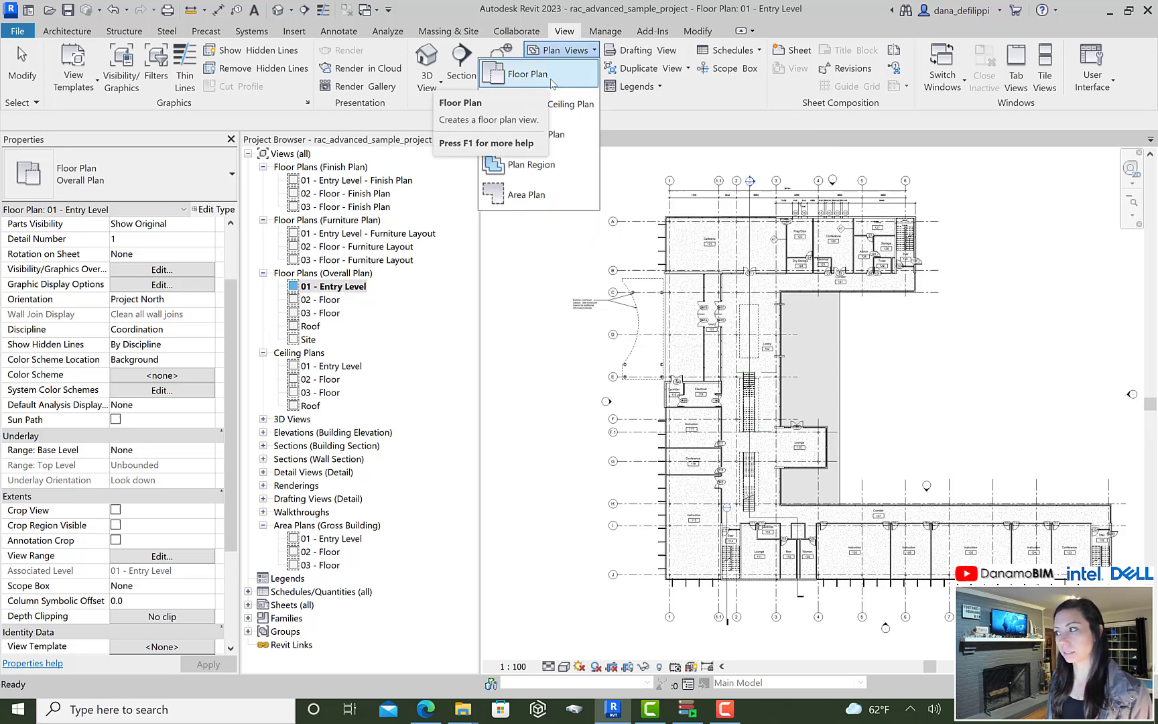
left_click(553, 82)
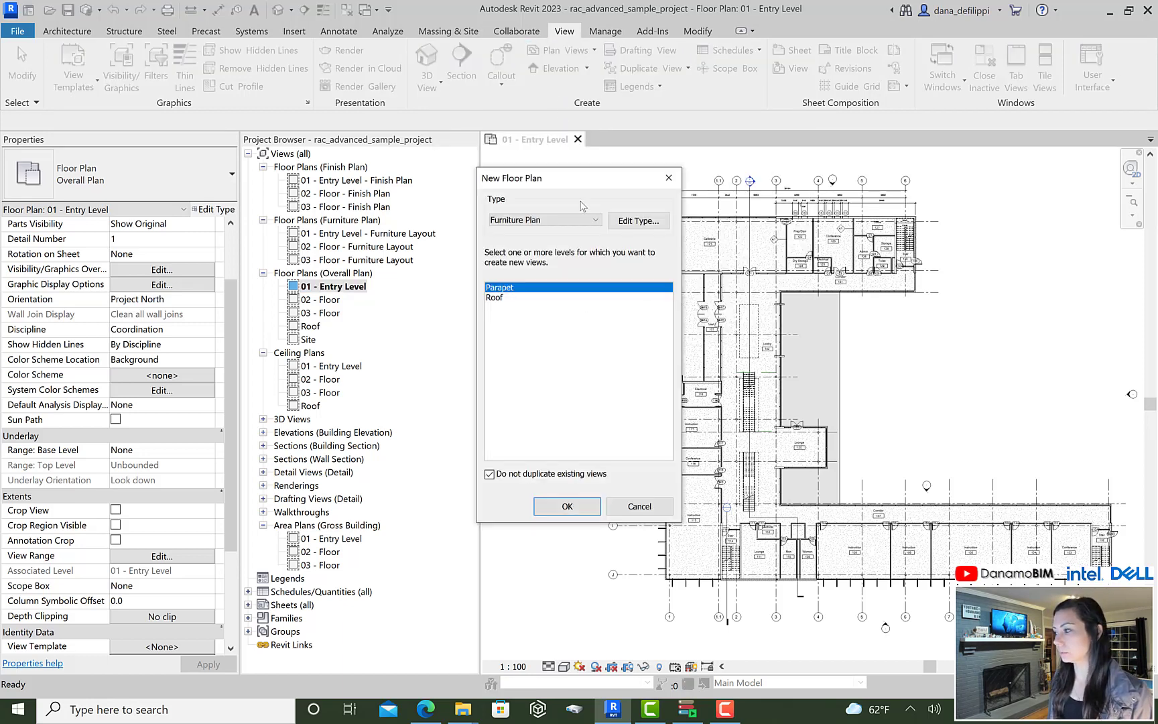
left_click(634, 225)
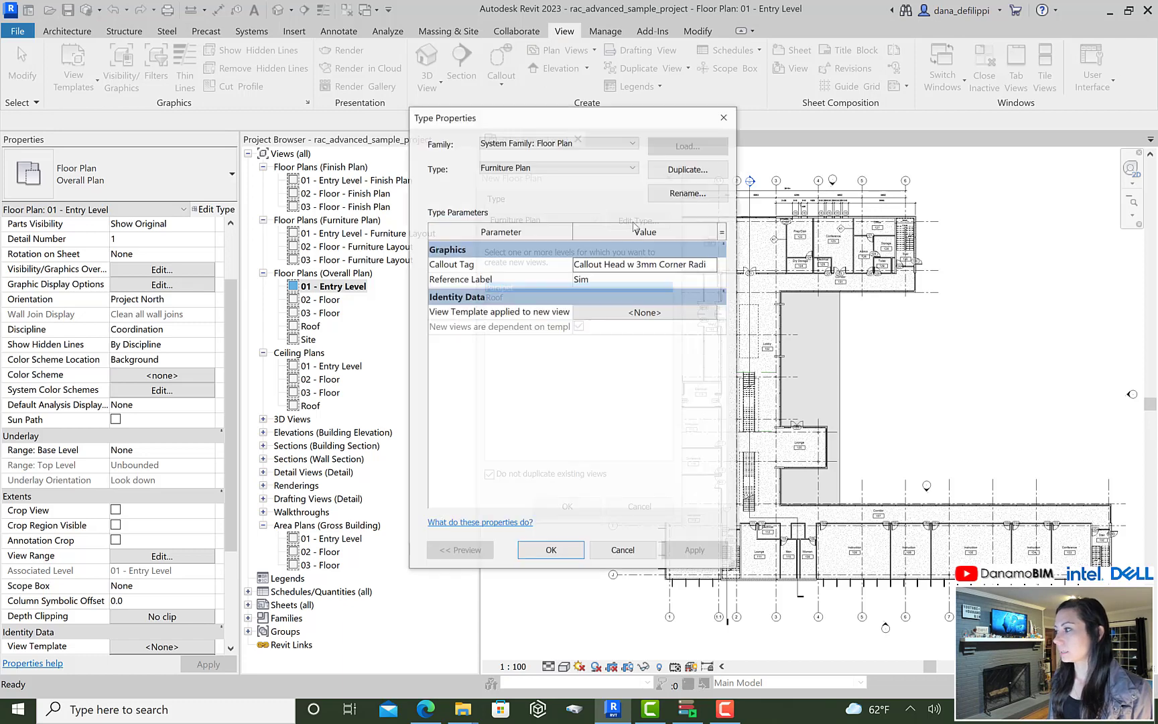
left_click(701, 170)
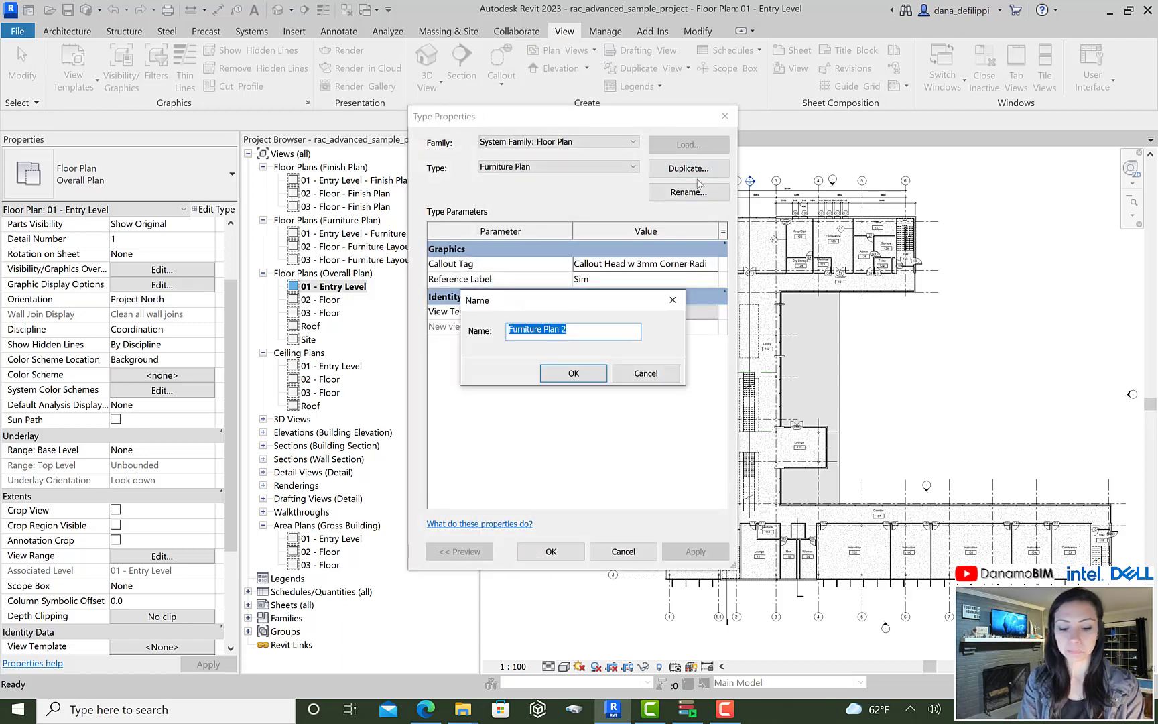
type("ER")
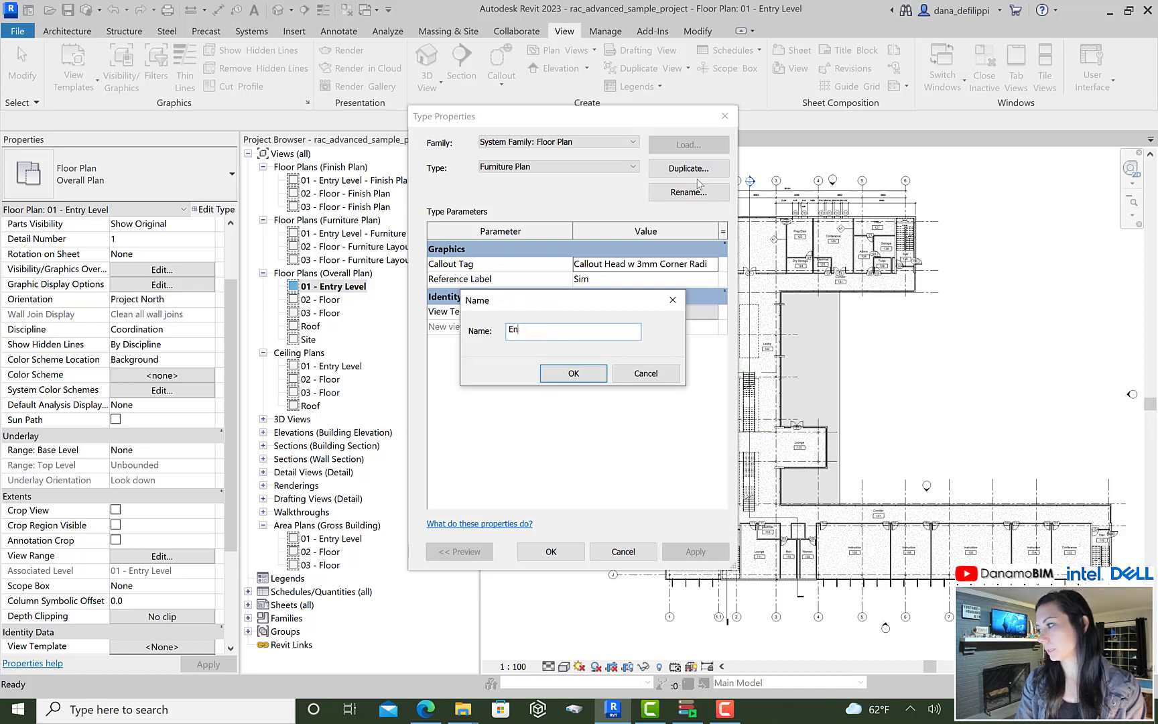
type("larged Plan")
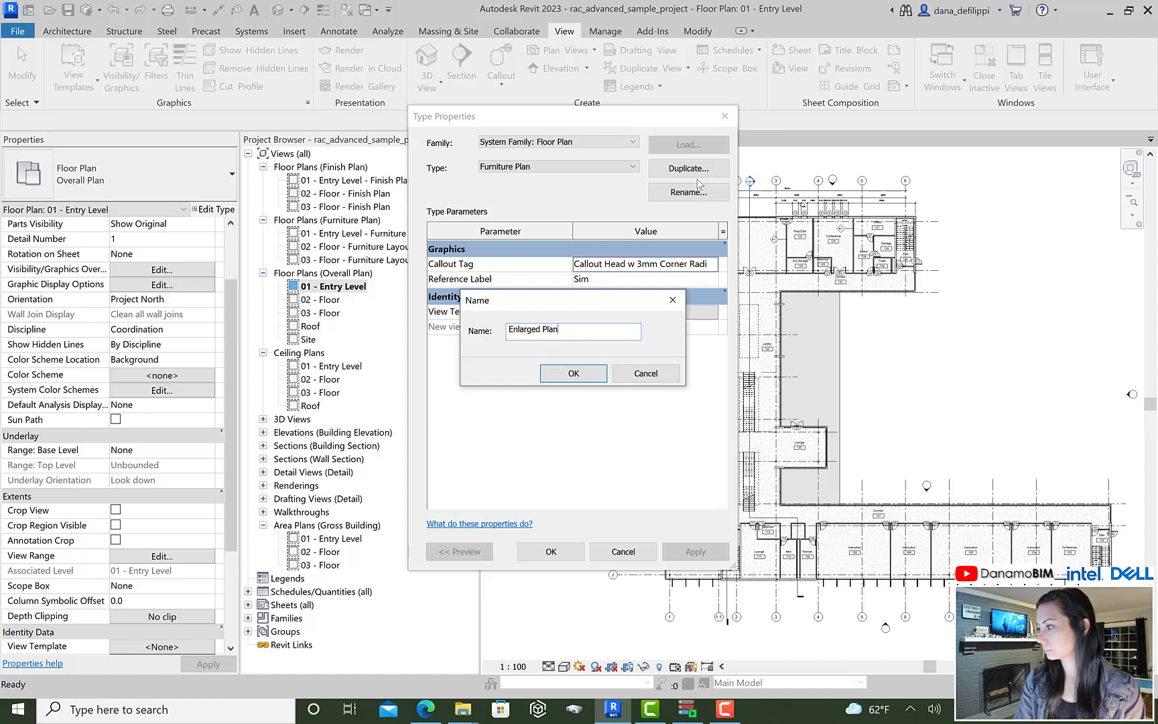
type("s")
key("Return")
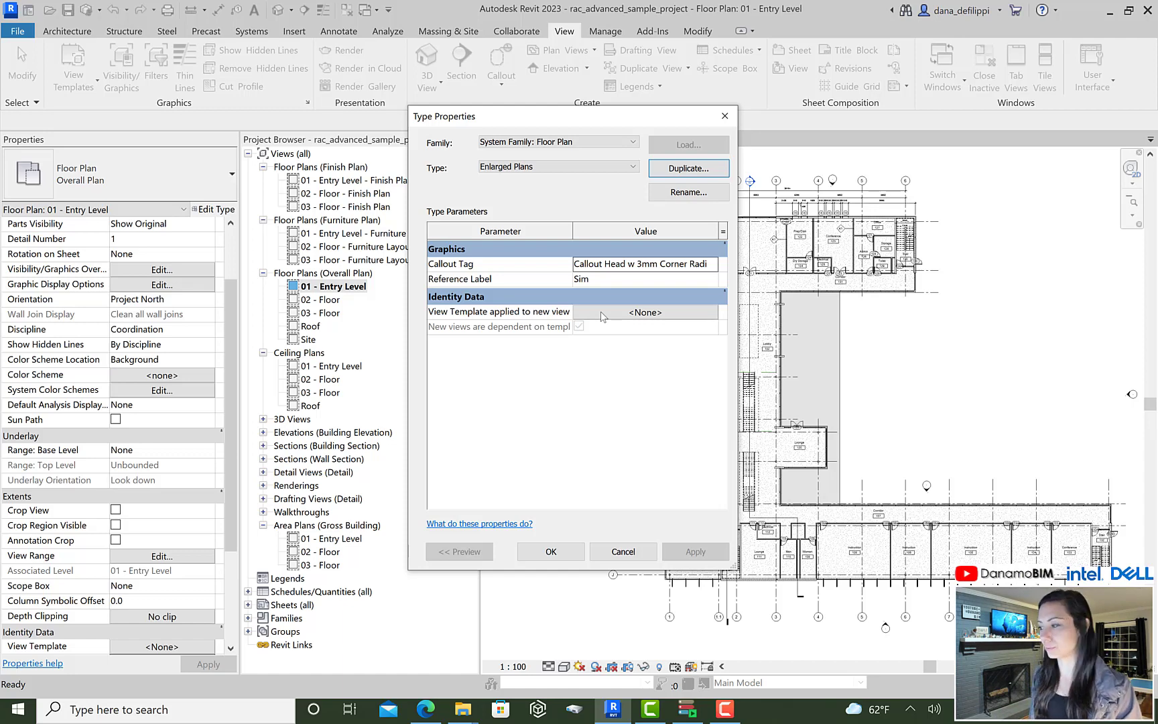
key("Return")
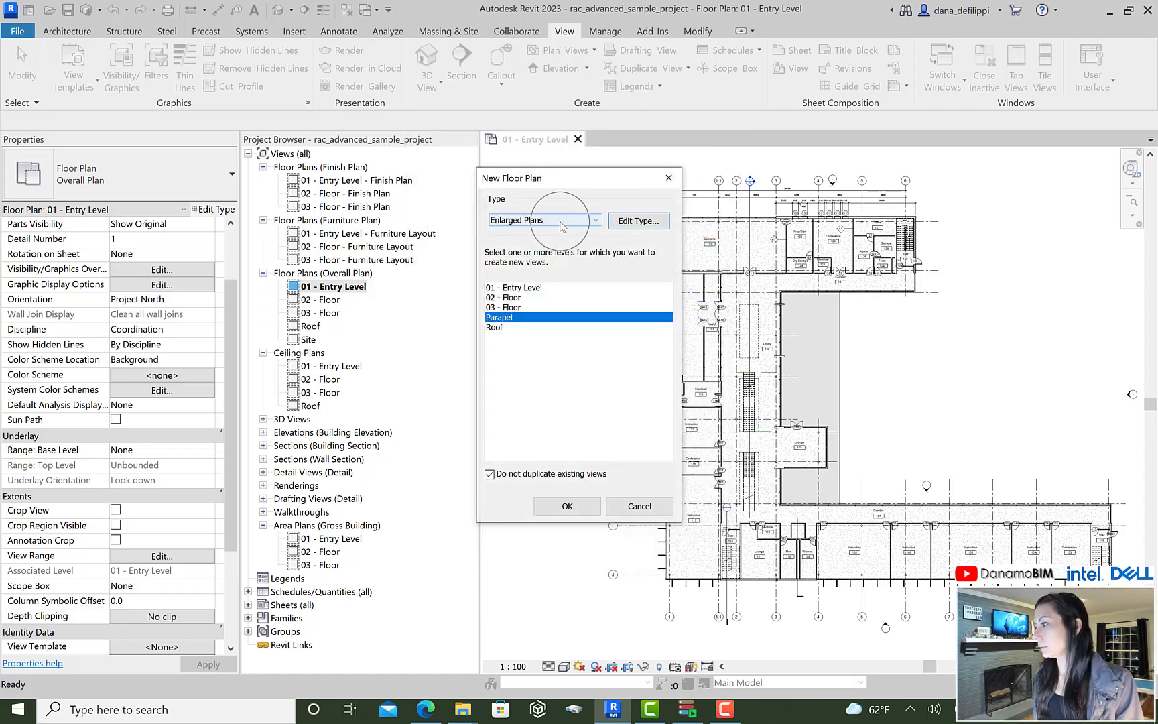
Step: Create Enlarged Plans floor plans for 01 - Entry Level, 02 - Floor and 03 - Floor
left_click(544, 287)
left_click(542, 308, "shift")
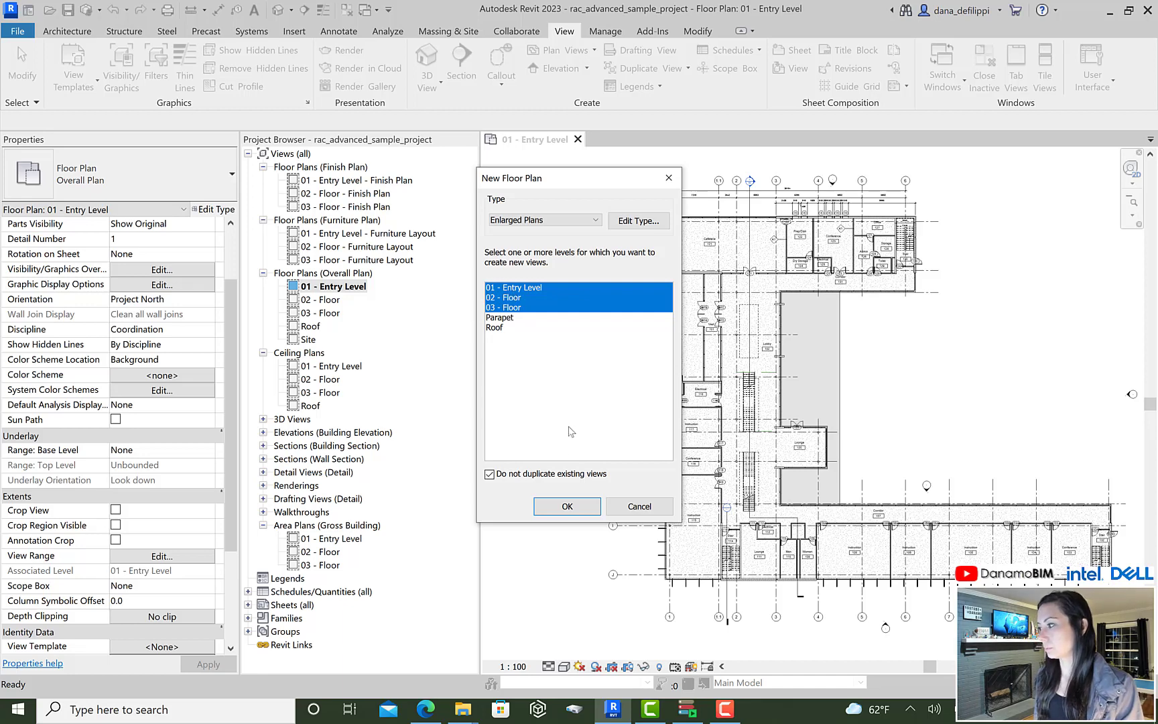
left_click(563, 507)
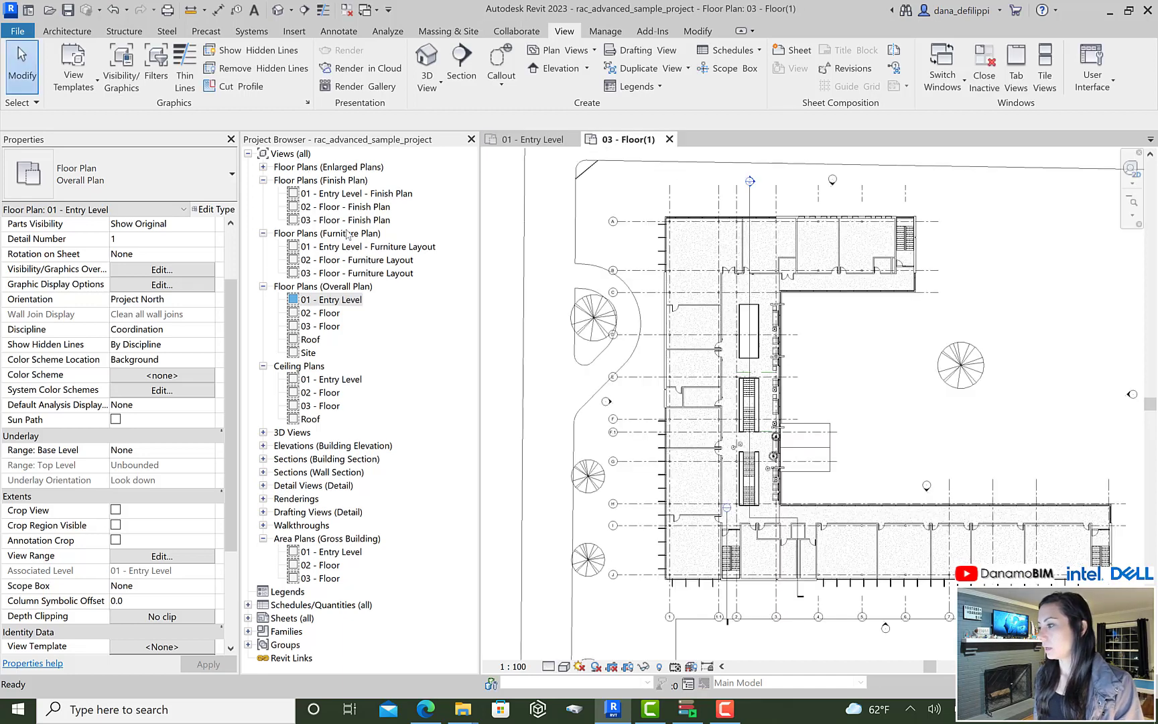
Step: Expand the Enlarged Plans group, open 01 - Entry Level(1), and clear the stray topography selection
left_click(263, 167)
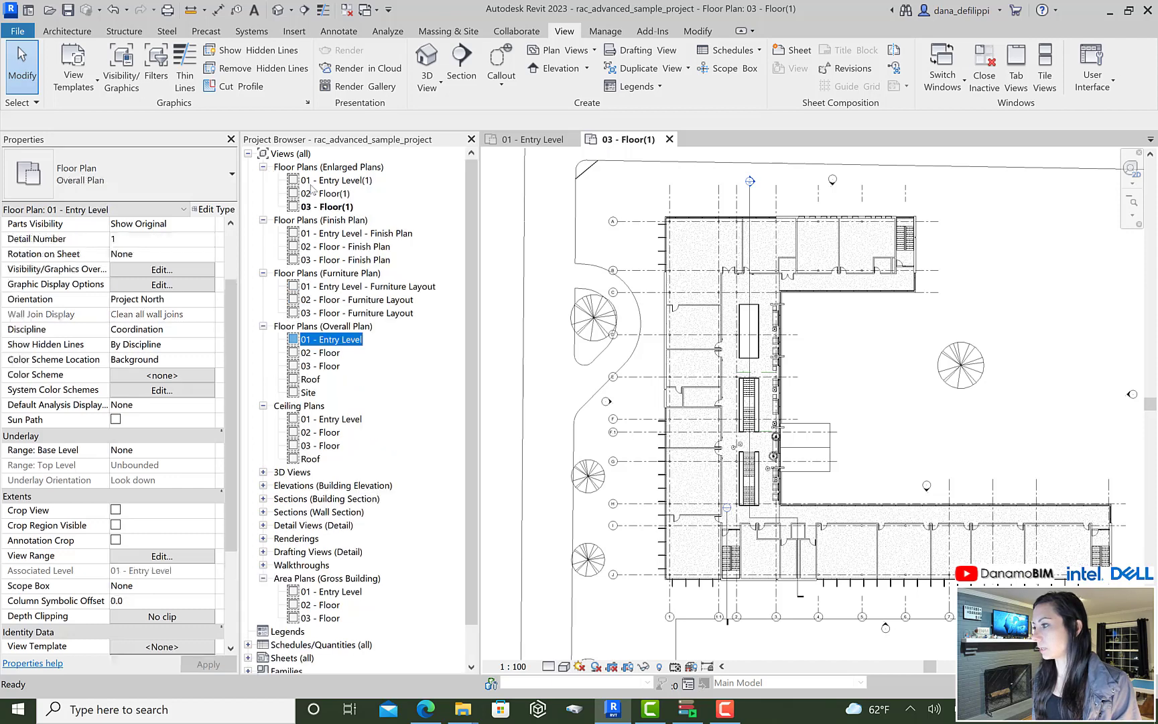
left_click(334, 180)
left_click(327, 207, "shift")
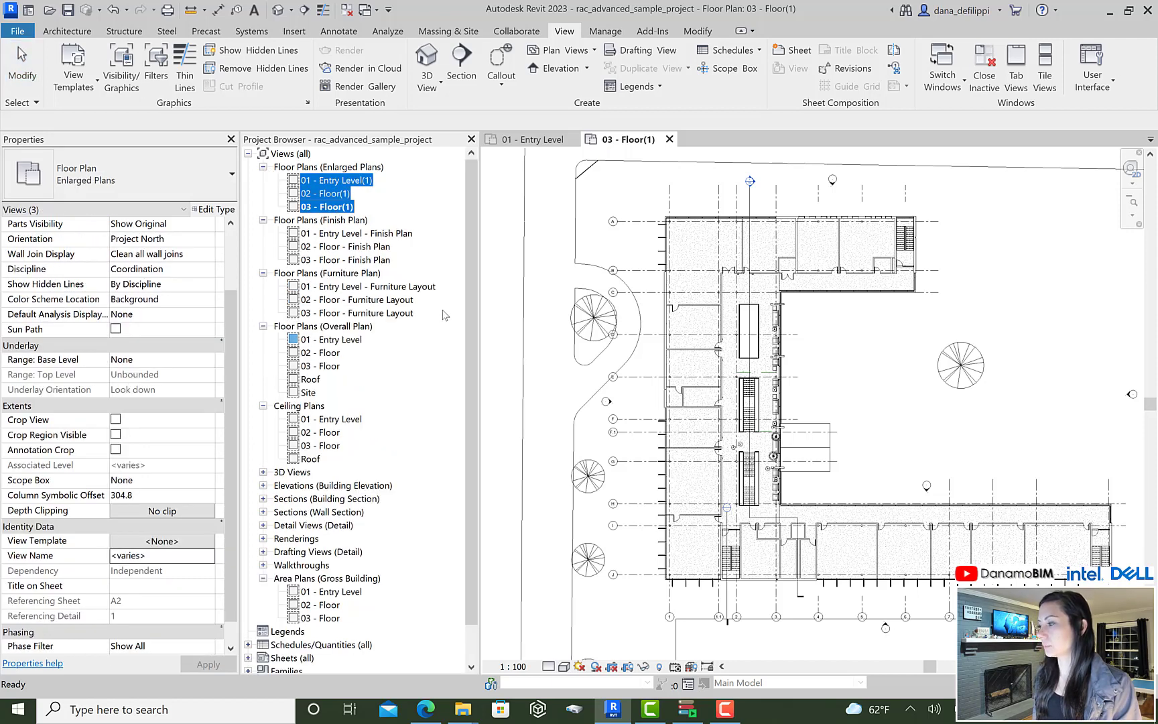
left_click(518, 287)
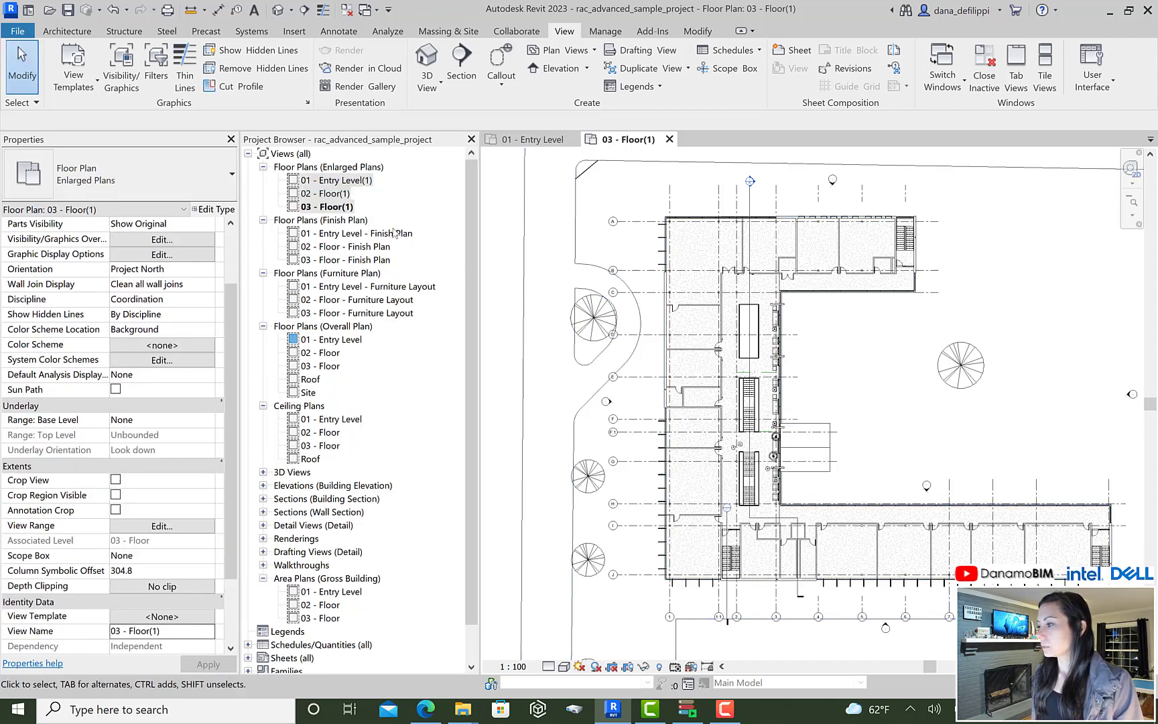
left_click(471, 266)
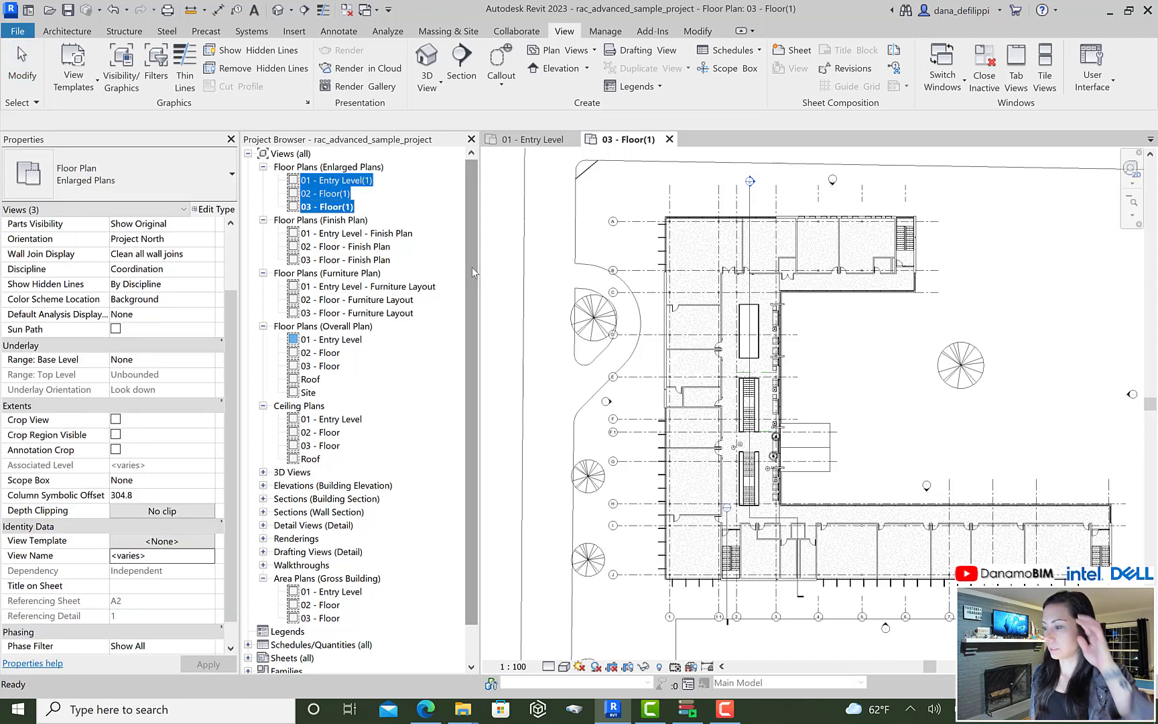
left_click(510, 310)
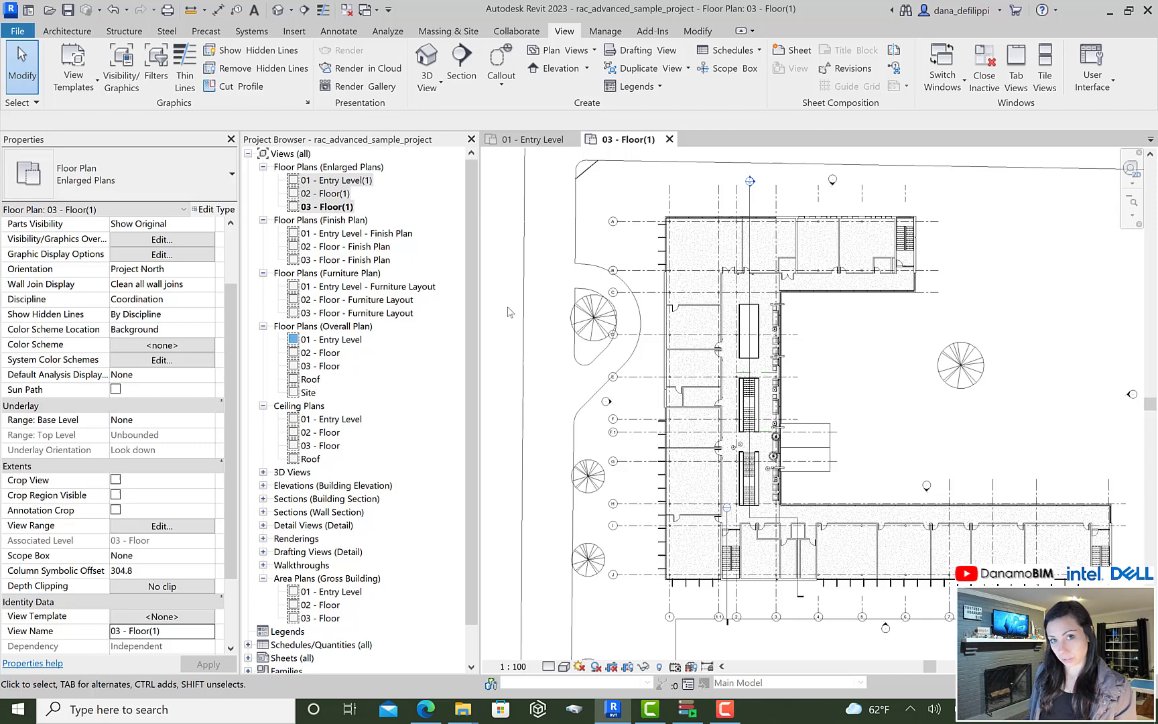
left_click(526, 289)
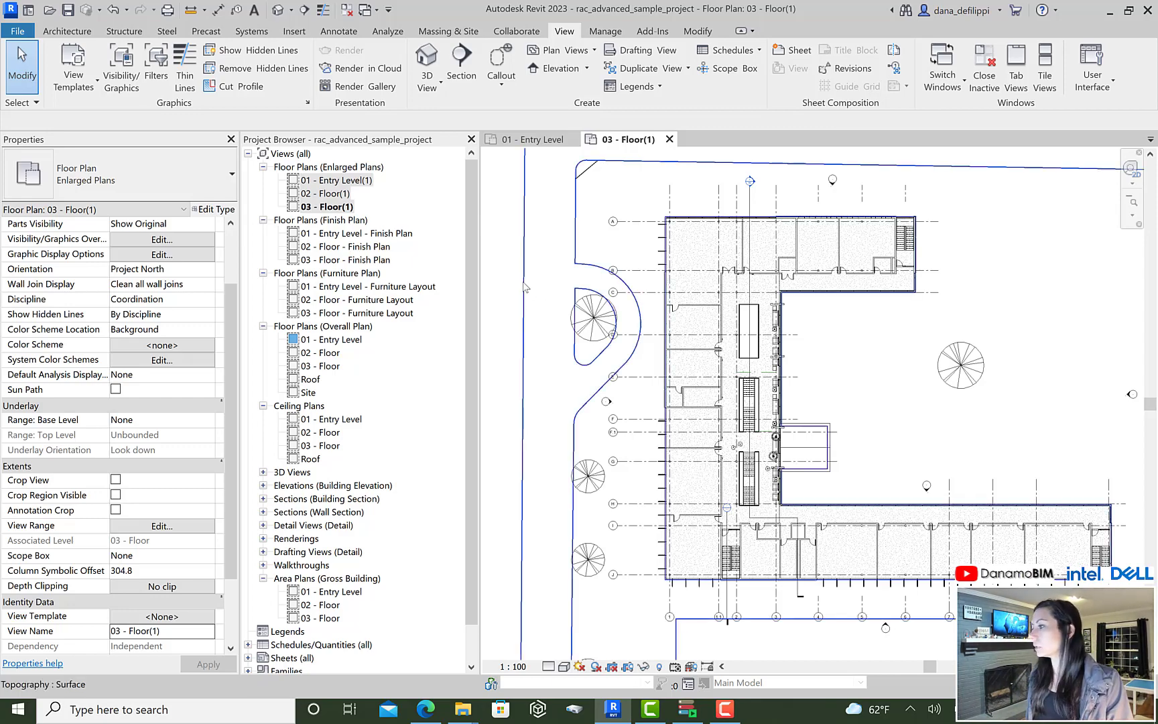
left_click(333, 180)
double_click(333, 179)
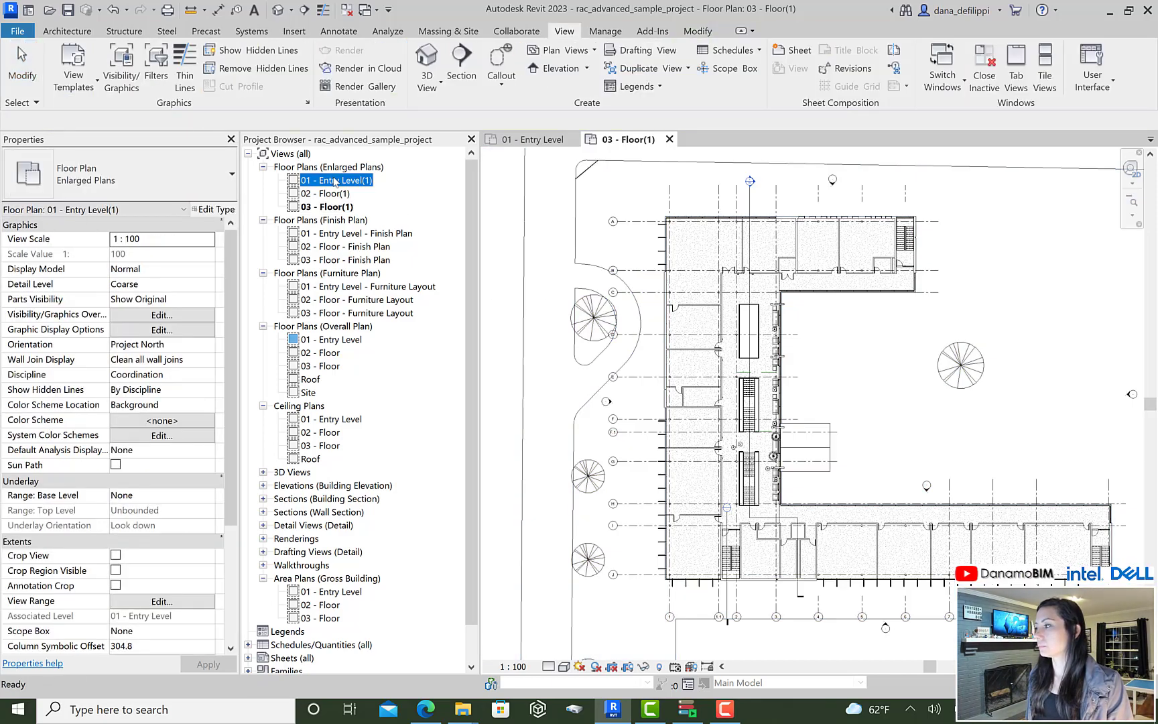
left_click(536, 169)
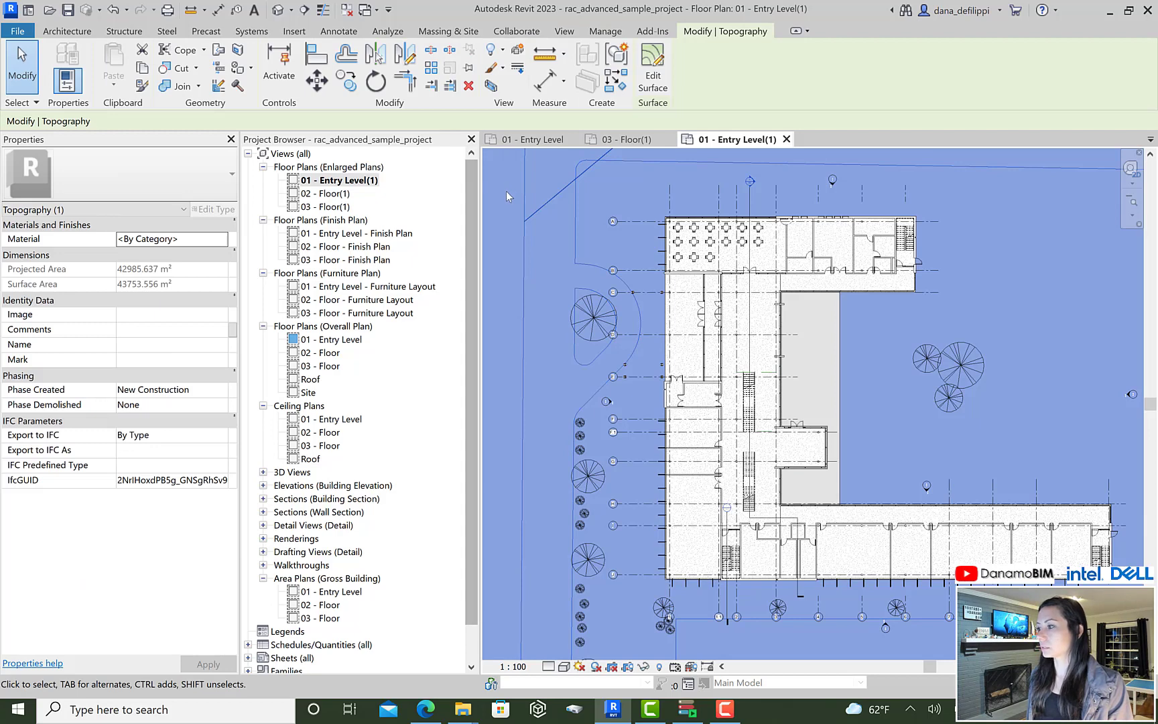
key("Escape")
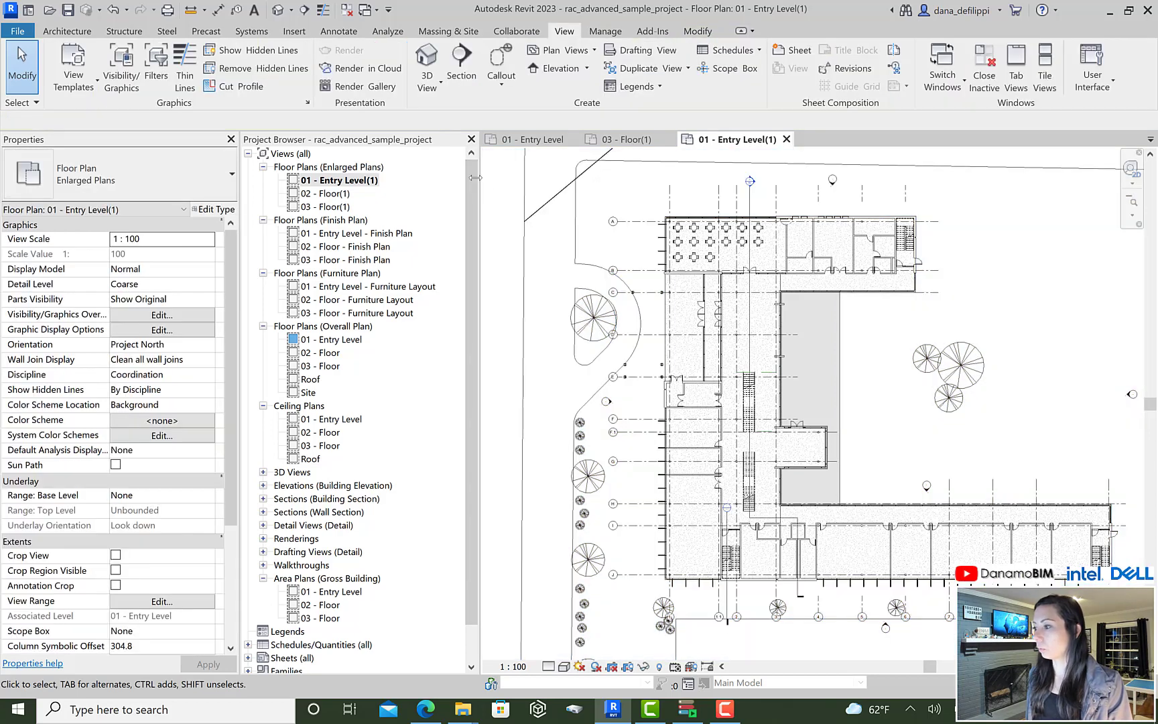
Step: Draw one horizontal matchline in line with grid F.1 across the plan and finish the sketch
left_click(894, 51)
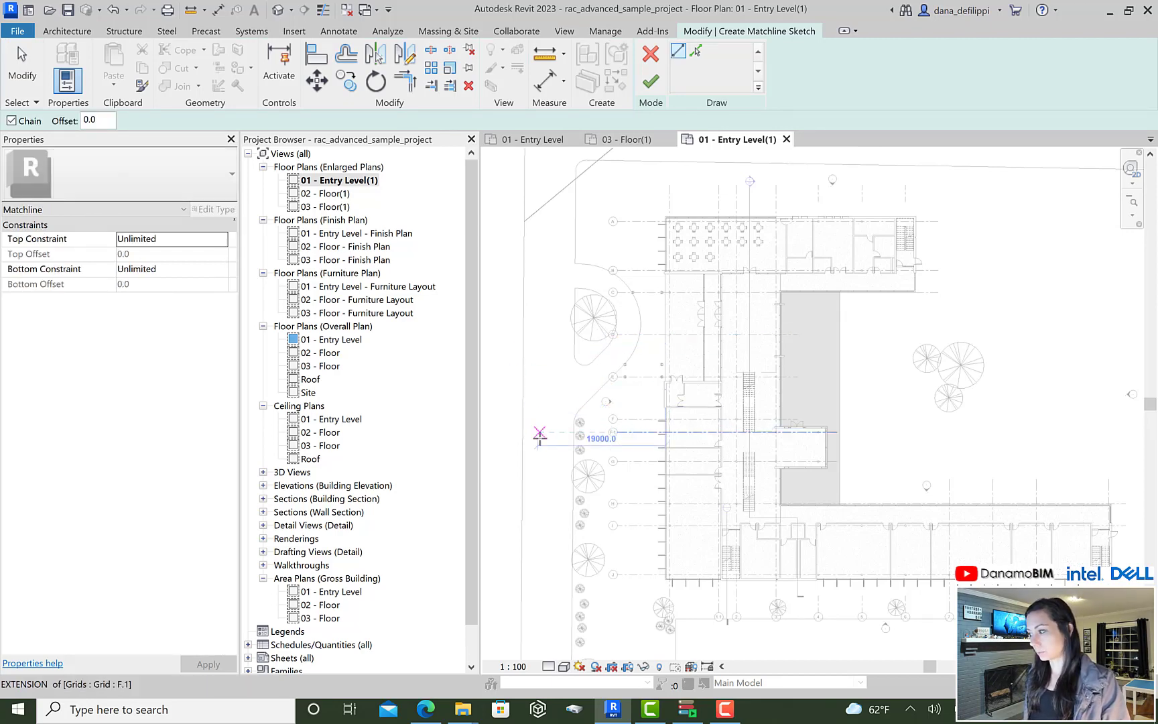
left_click(539, 432)
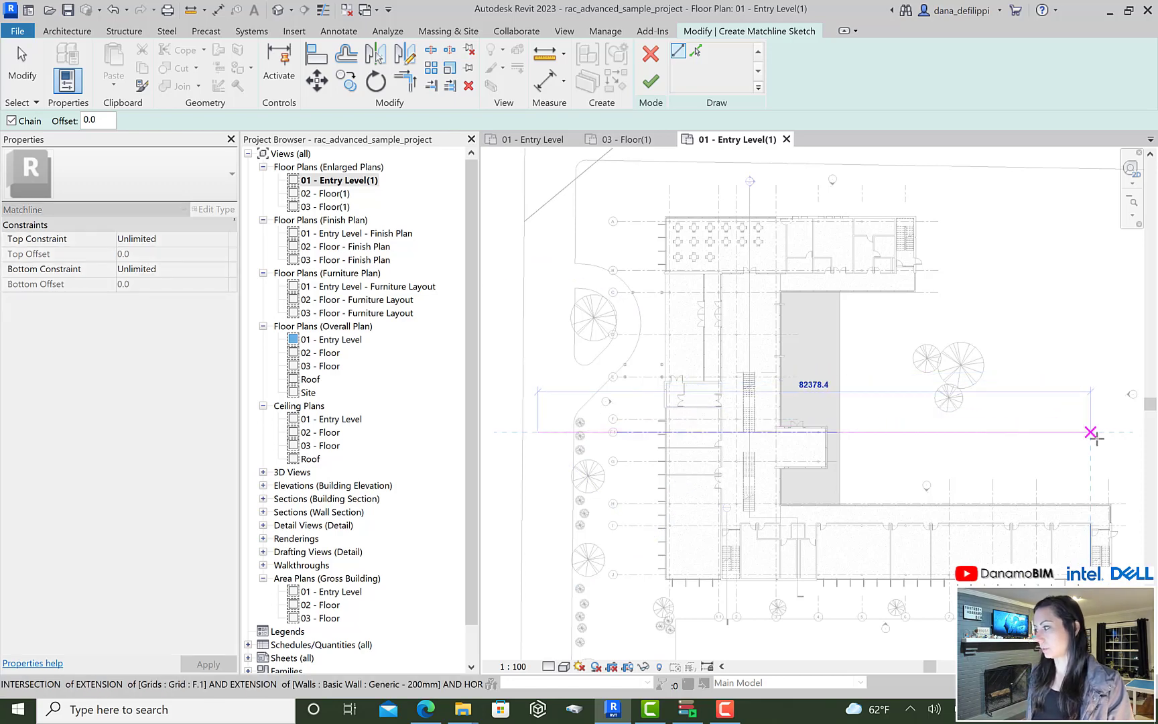
left_click(1109, 432)
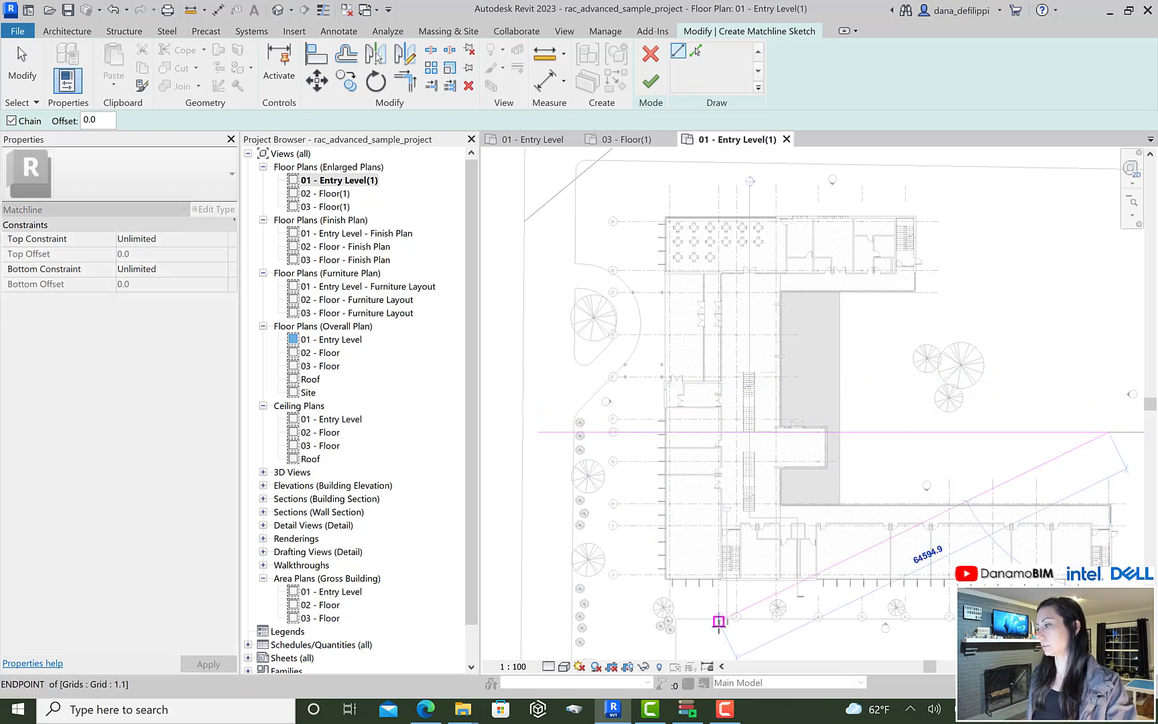
key("Escape")
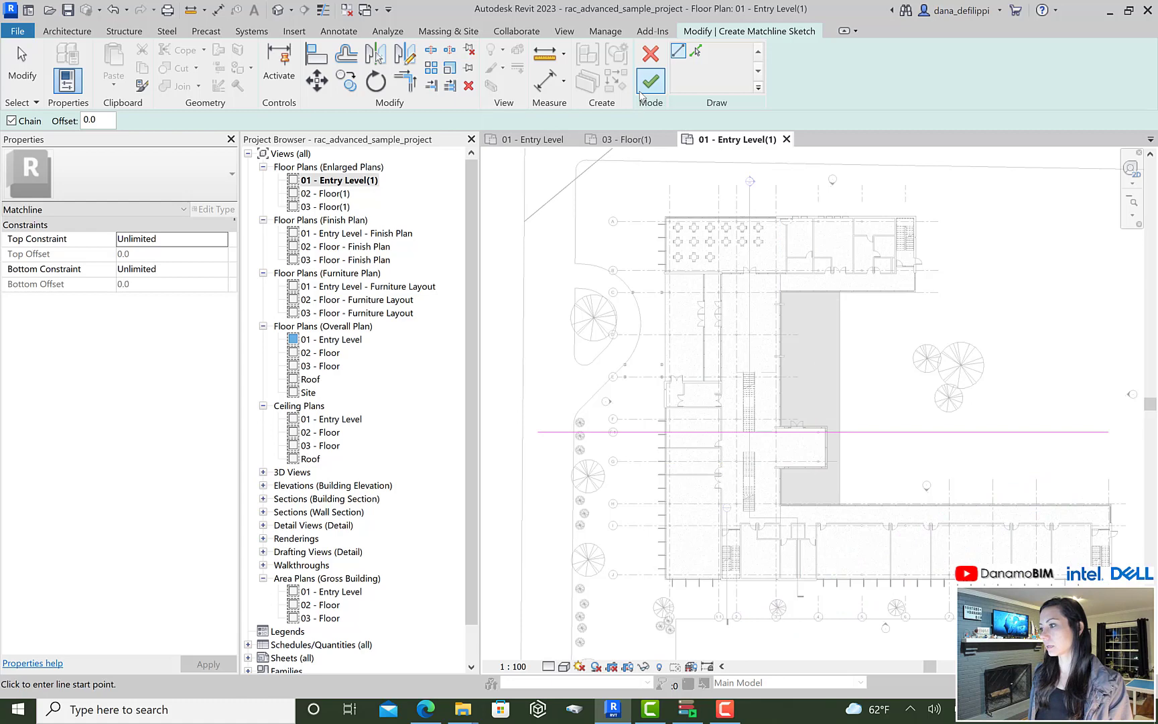
left_click(172, 260)
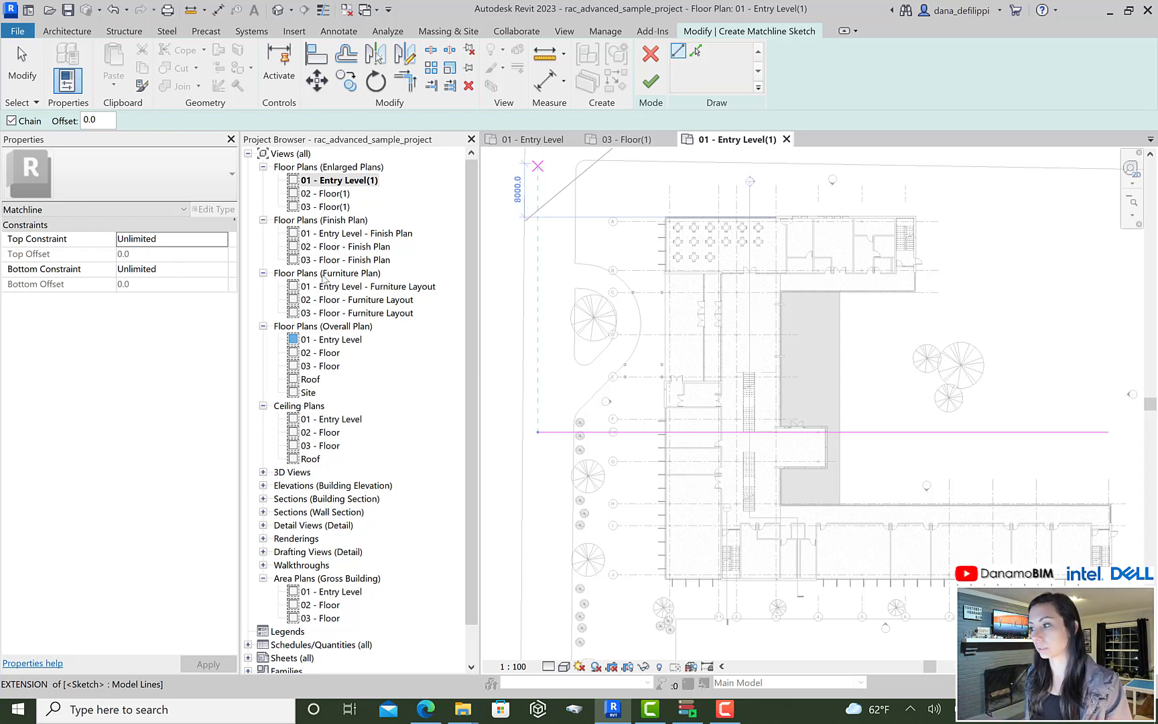
left_click(650, 81)
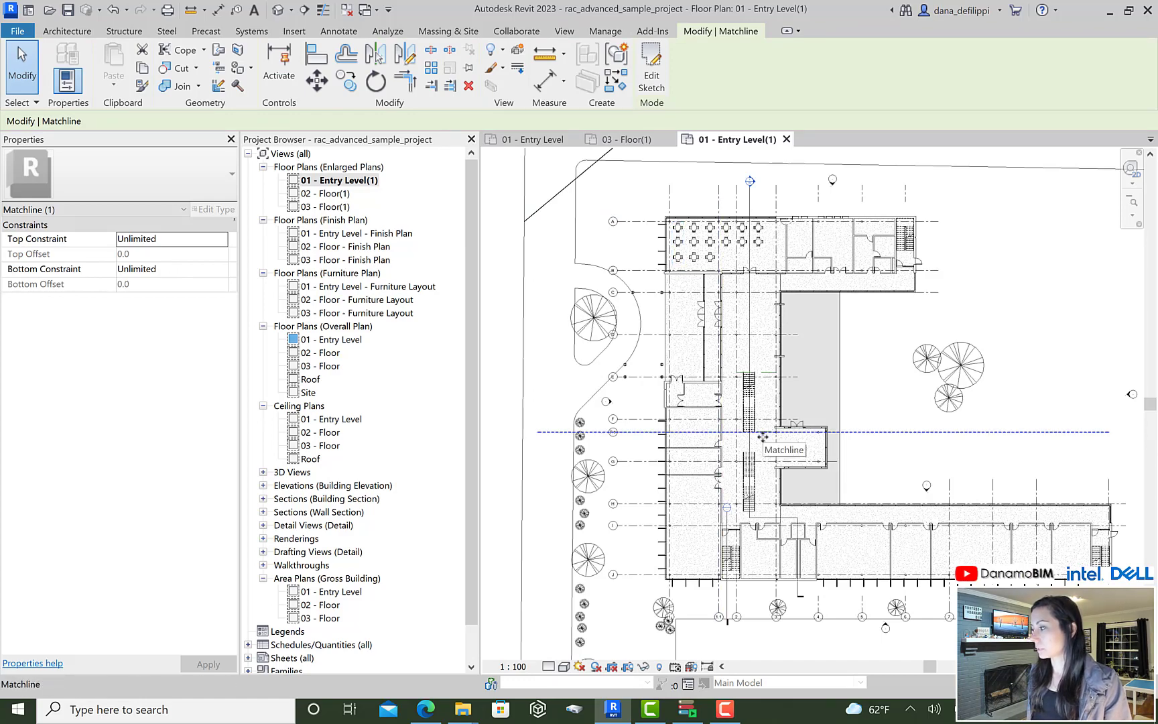
Step: Check the matchline appears in the 01 and 02 Finish Plan views, then close 02 - Floor - Finish Plan
left_click(1062, 373)
middle_click_drag(1062, 373, 1013, 320)
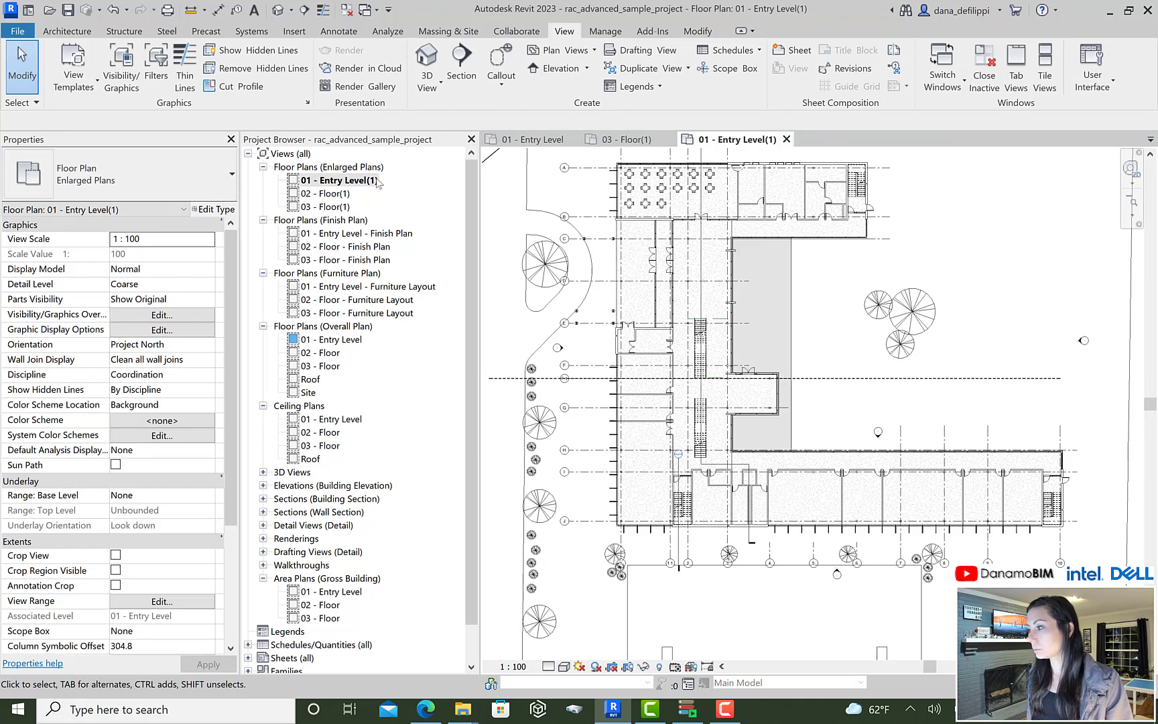
double_click(370, 234)
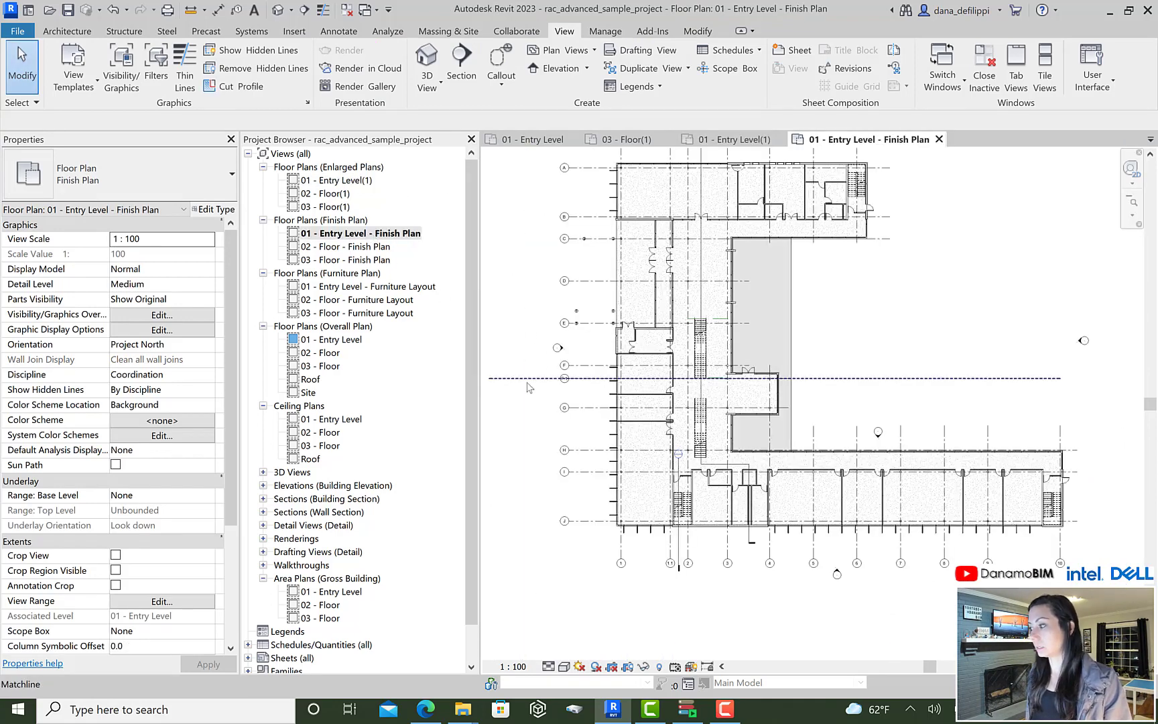
left_click(526, 381)
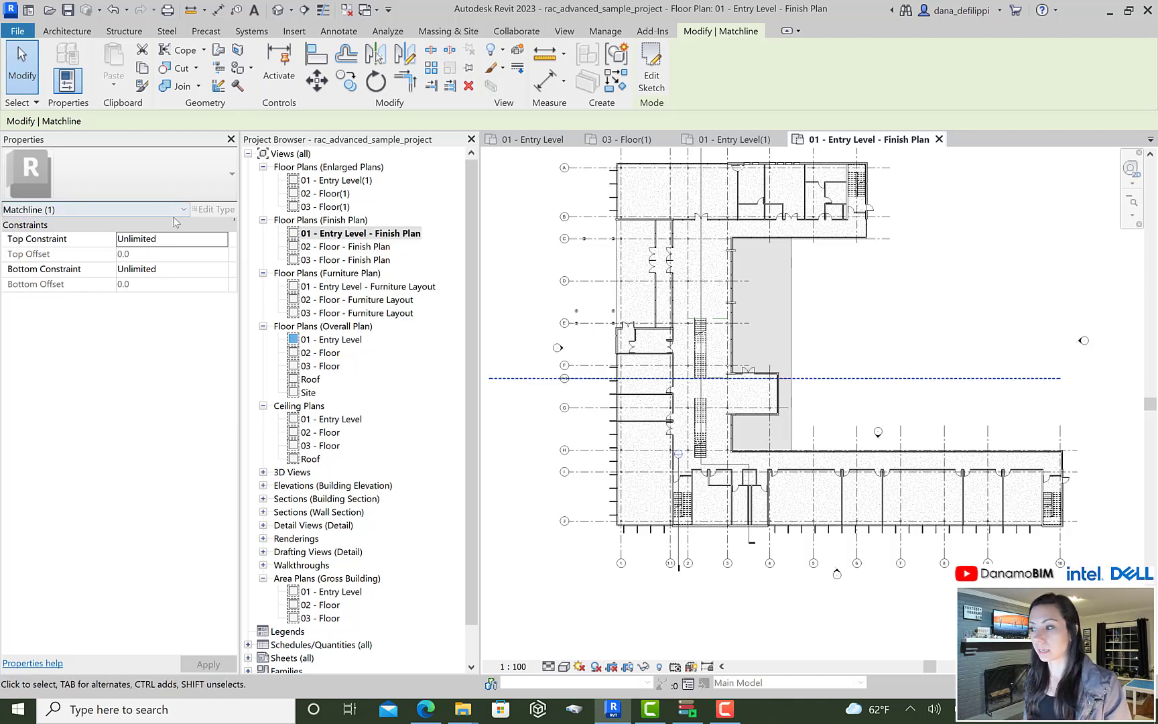
double_click(351, 247)
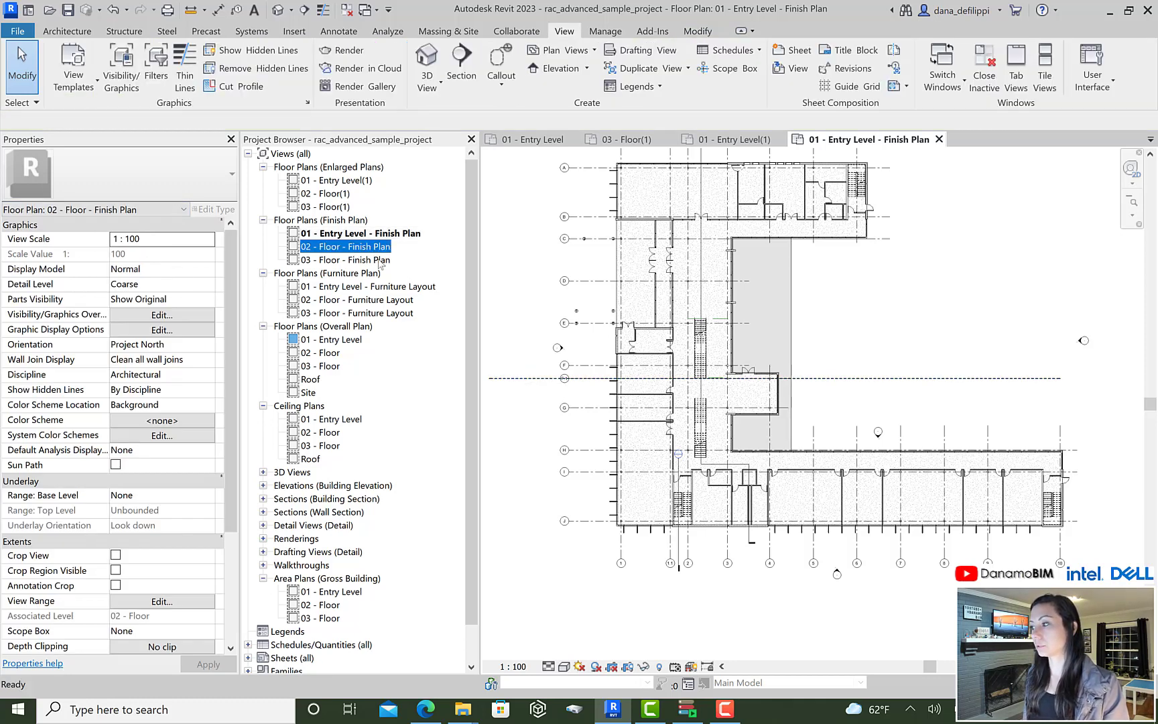
left_click(589, 380)
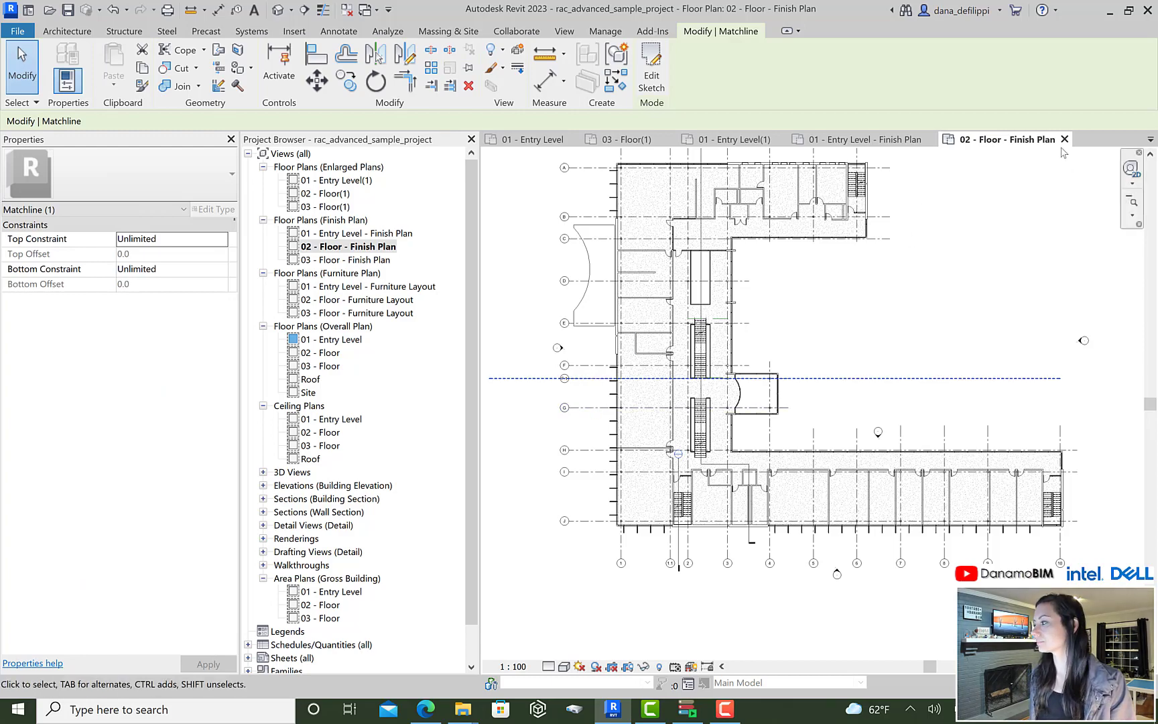
left_click(1064, 138)
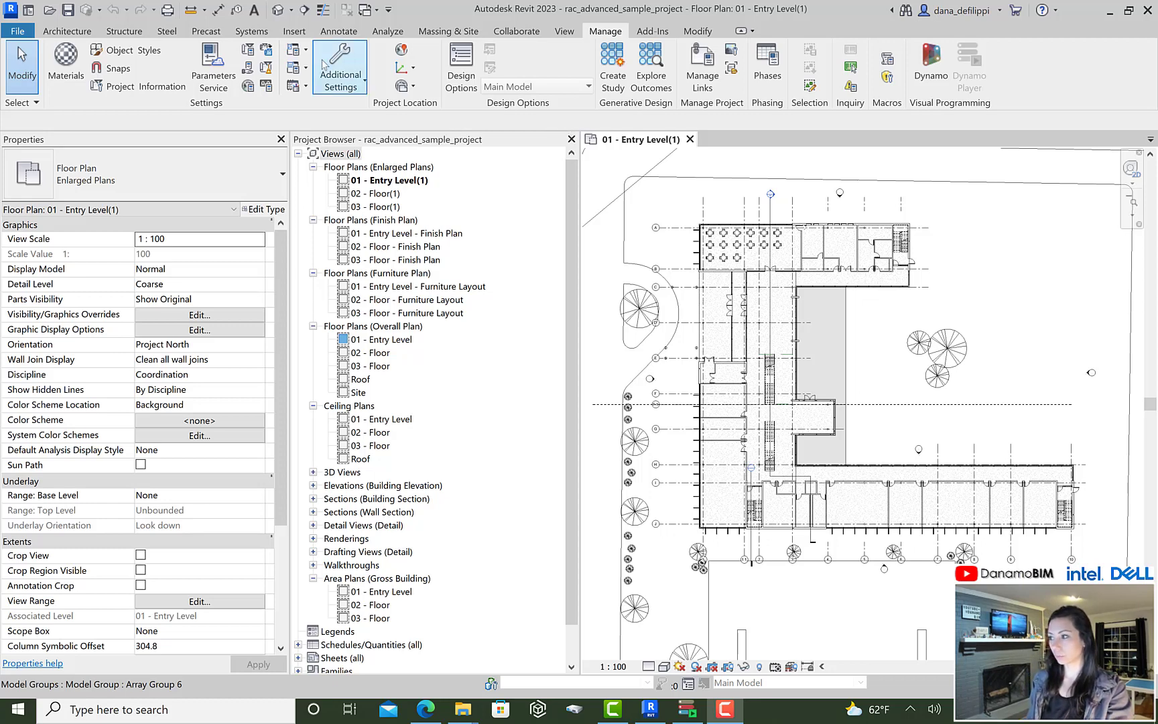
Step: Draw two scope boxes, one over the upper wing and one over the lower wing
left_click(561, 33)
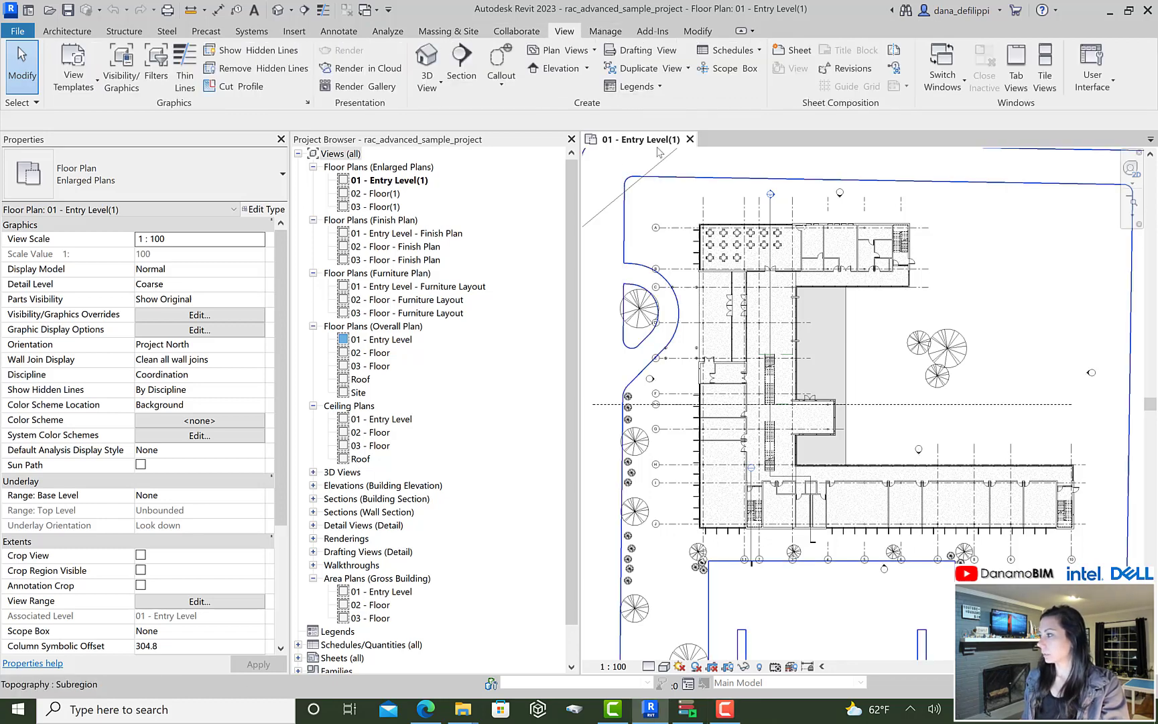
left_click(724, 70)
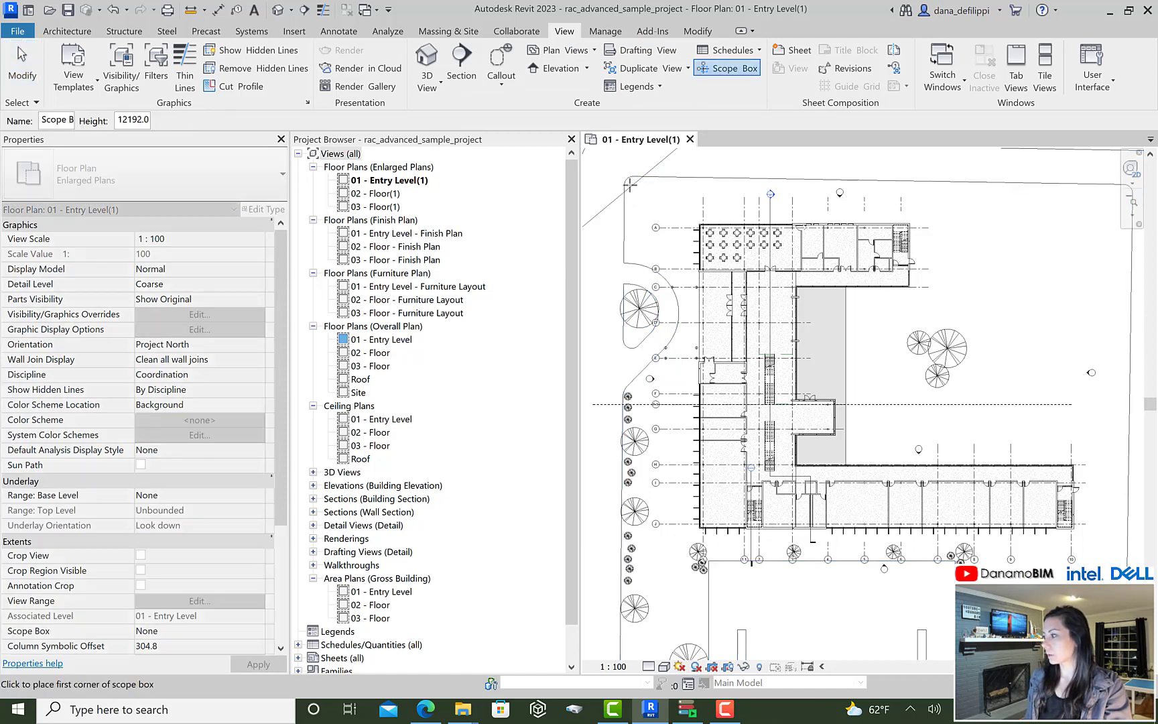
left_click(629, 185)
left_click(1083, 415)
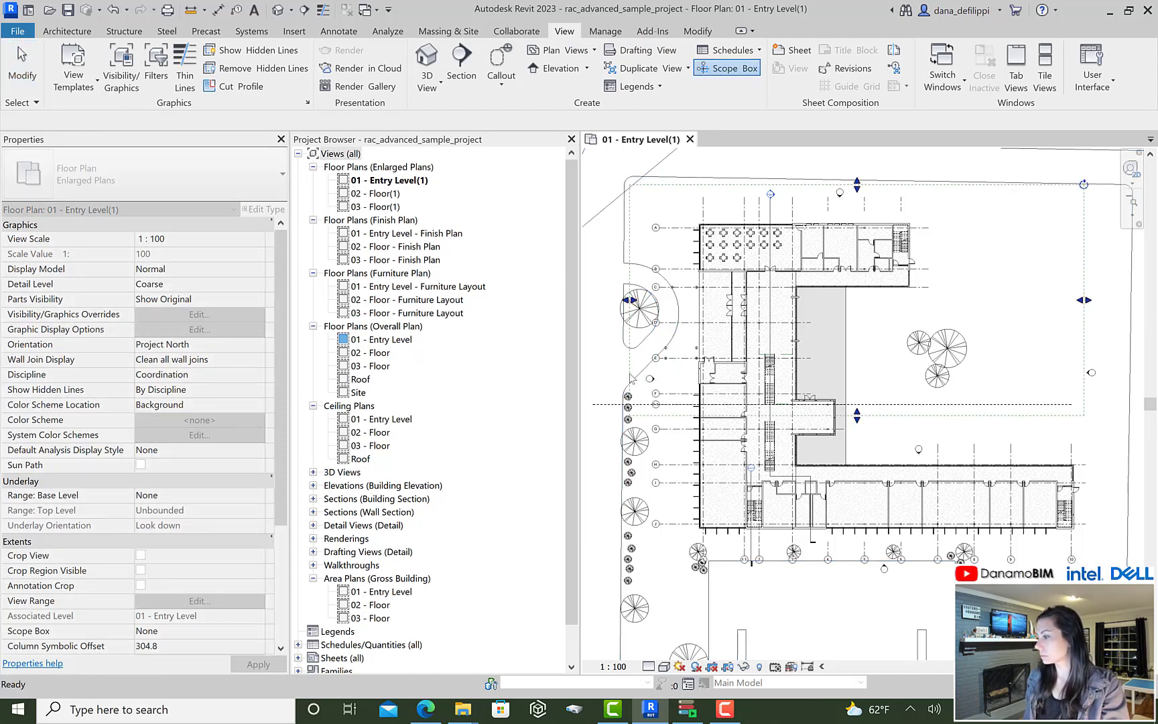
left_click(628, 387)
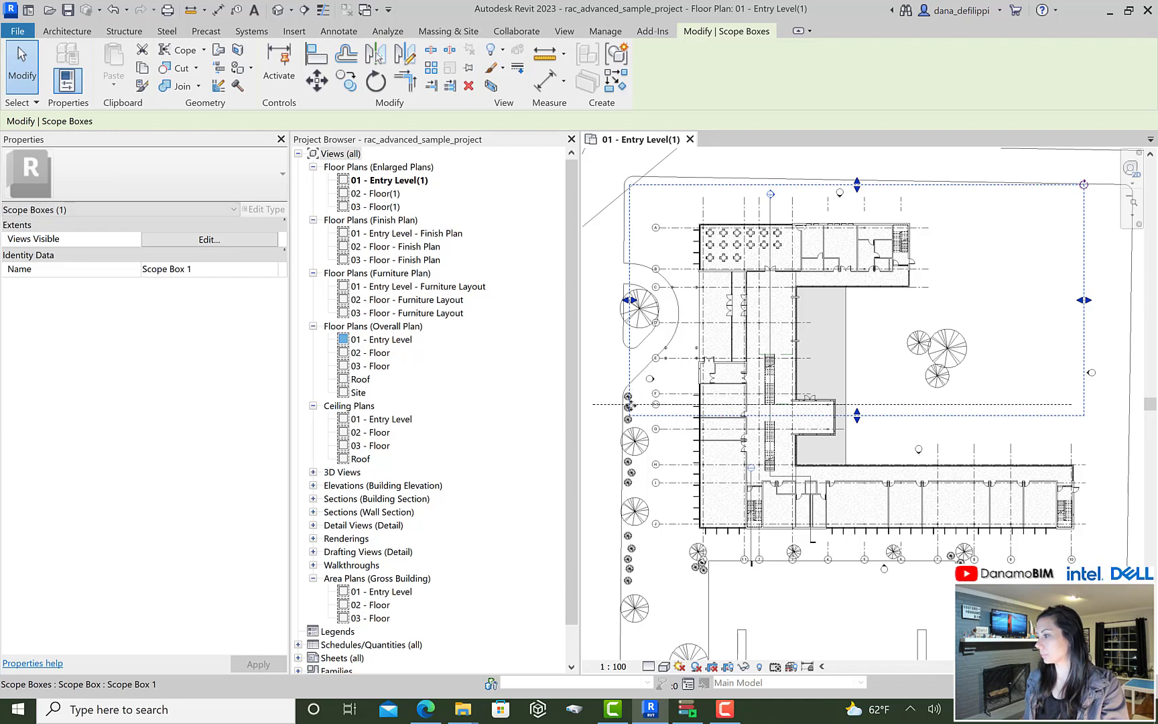
left_click(617, 84)
left_click(628, 388)
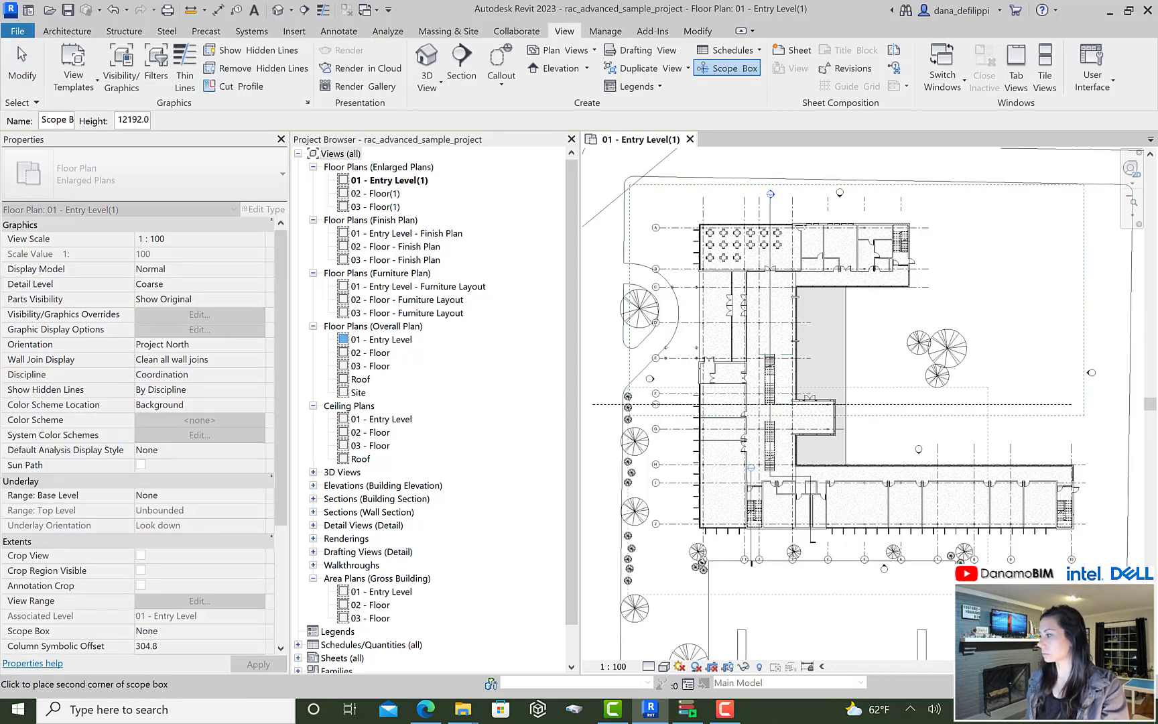
left_click(1083, 184)
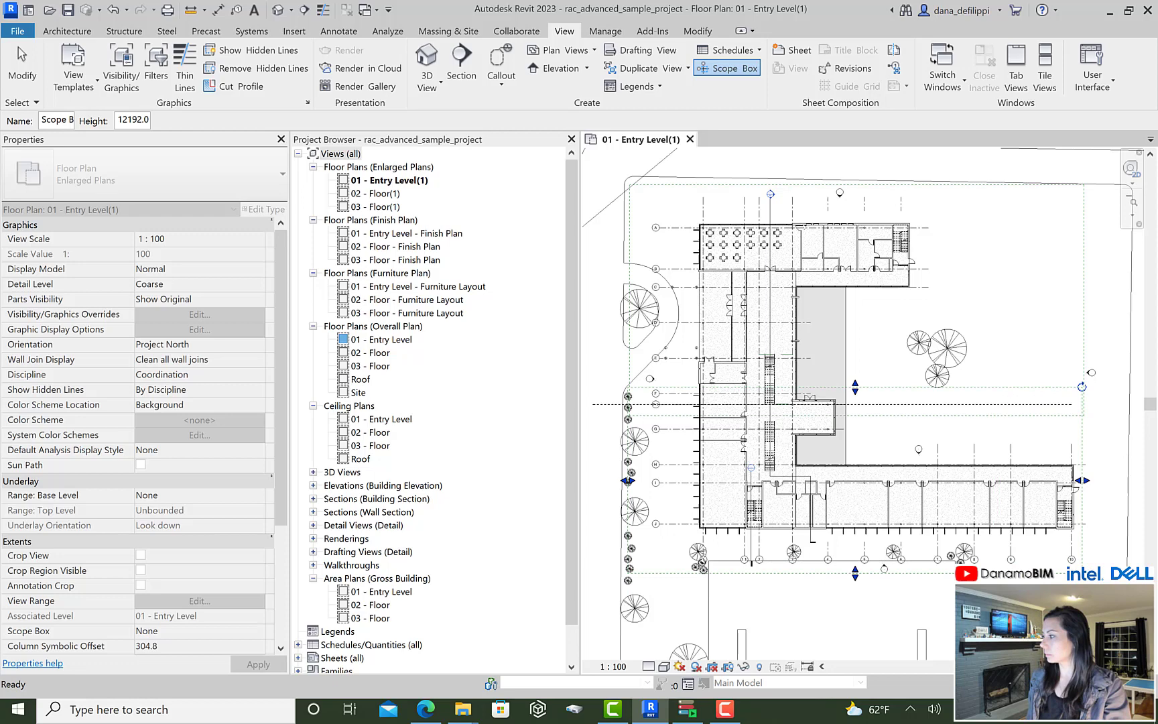
Step: Name the scope boxes ZONE A and ZONE B in Properties
left_click(210, 270)
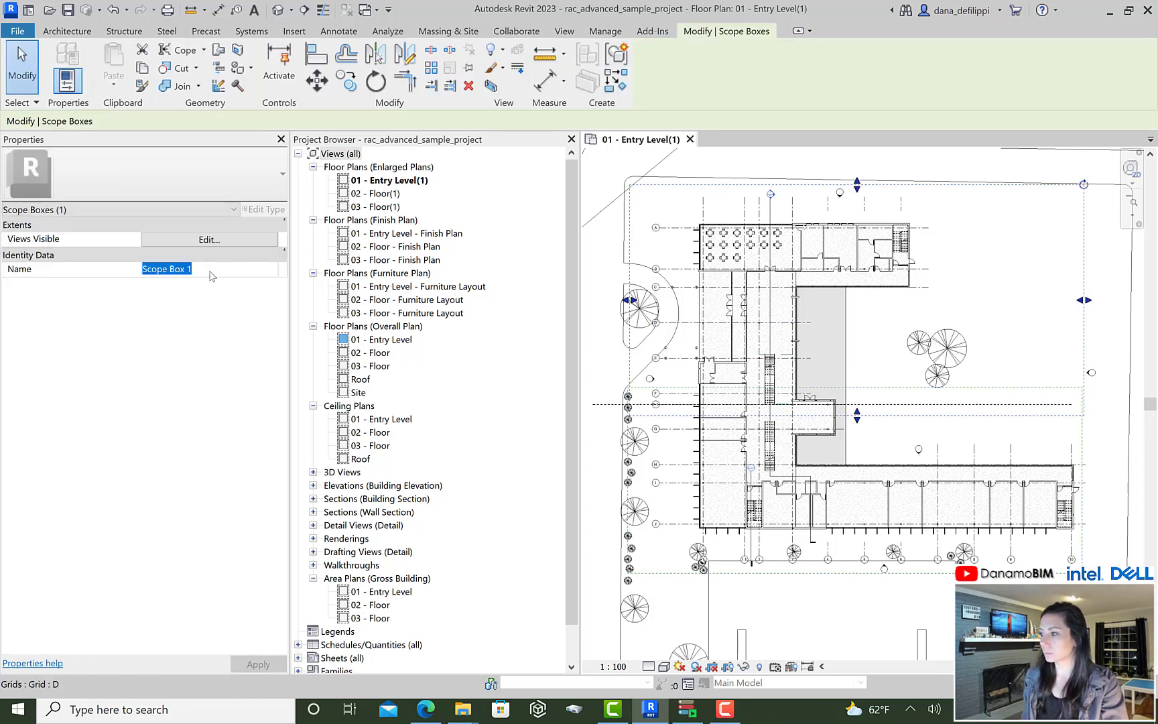
type("ZONE A")
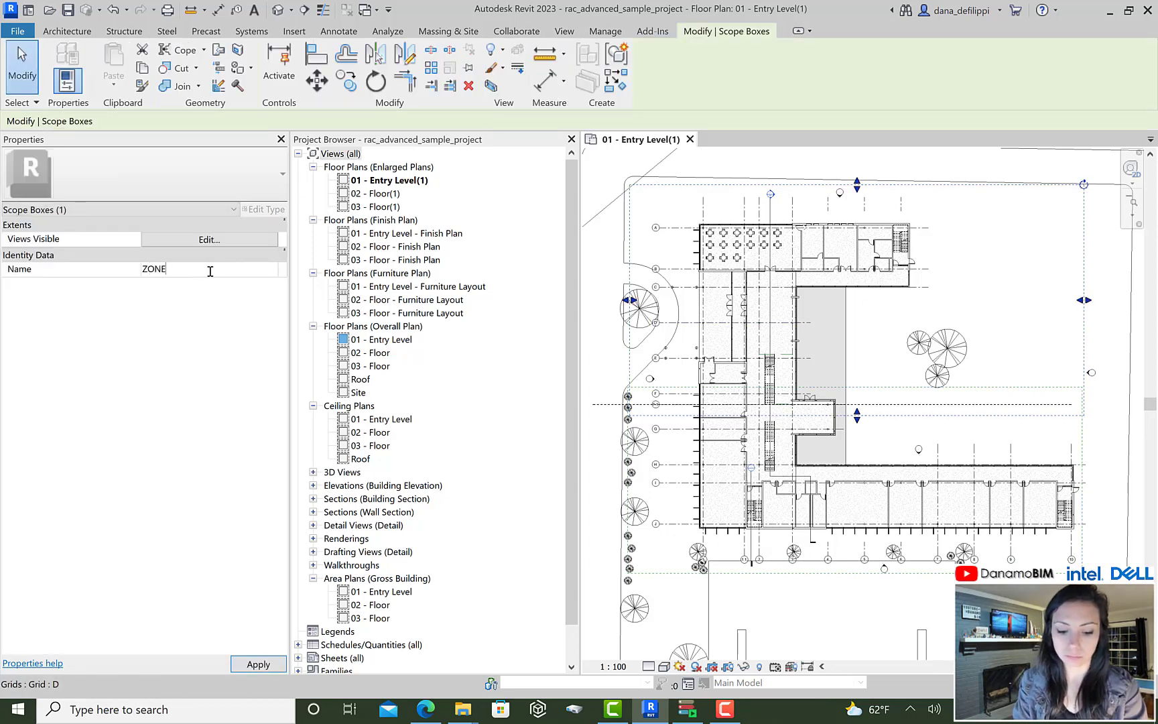
left_click(896, 399)
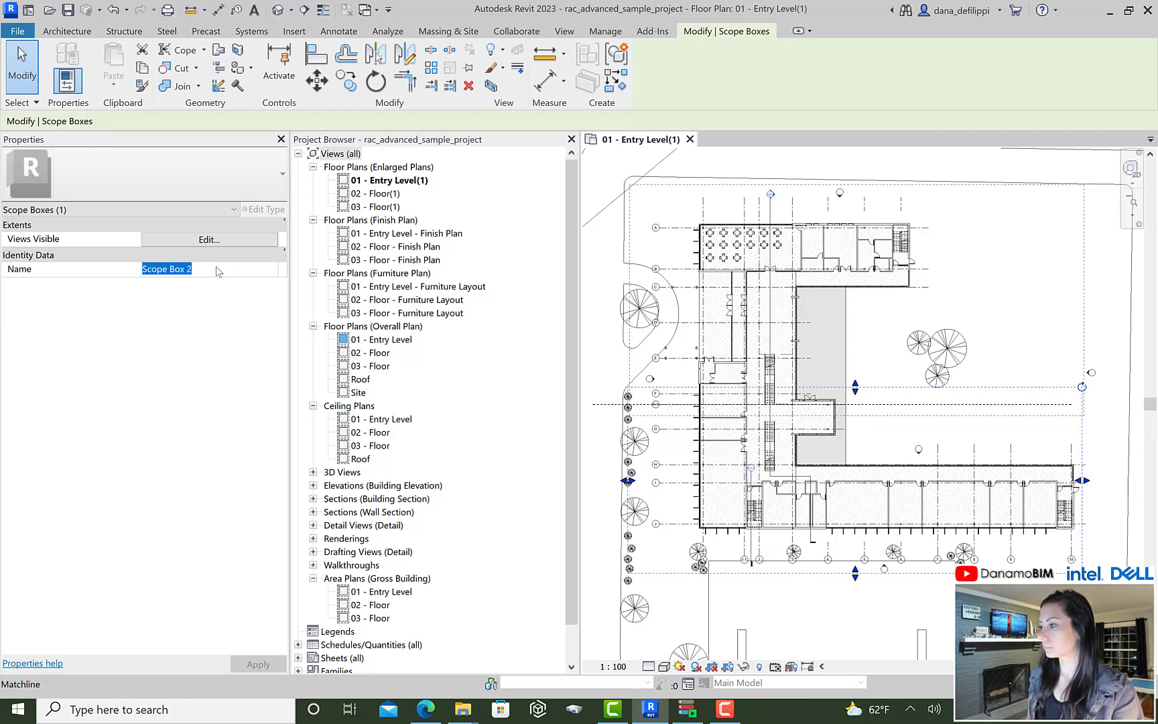
type("ZONE")
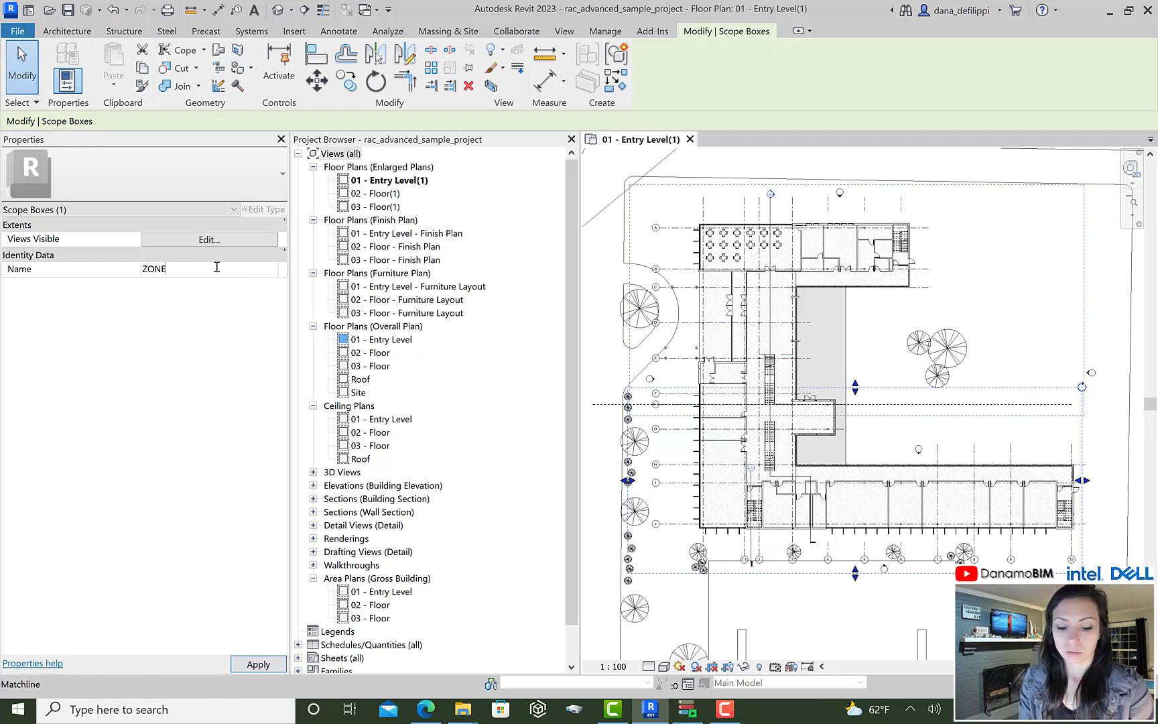
type(" B")
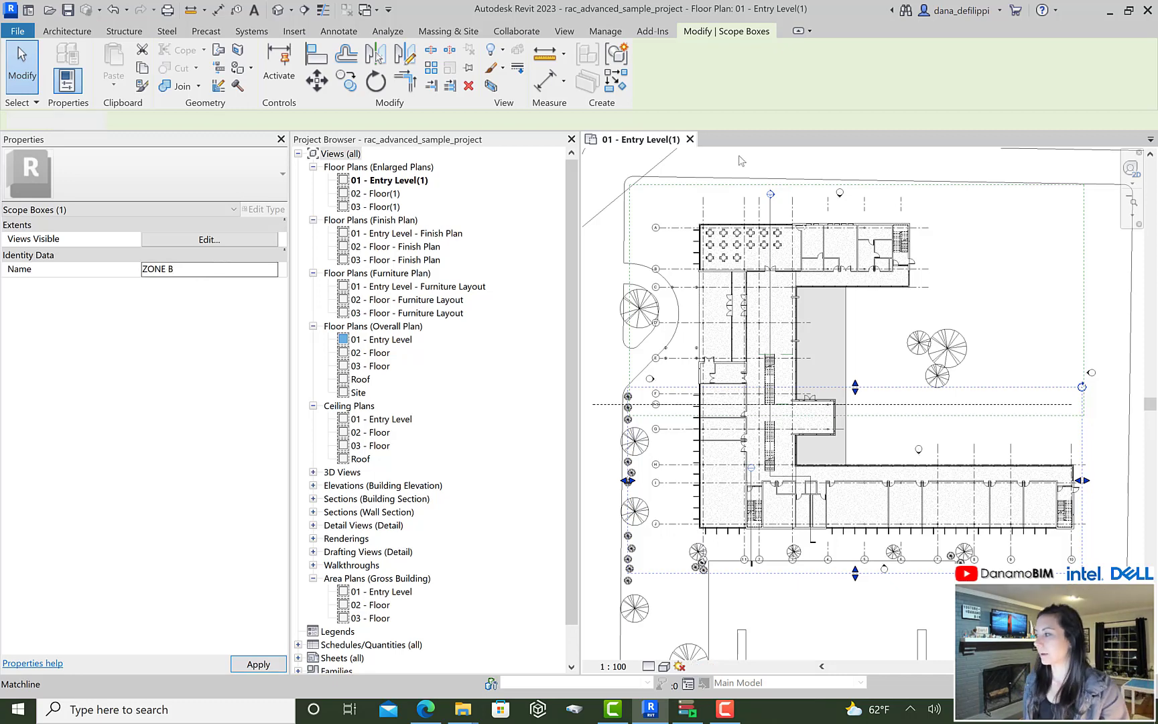
left_click(767, 170)
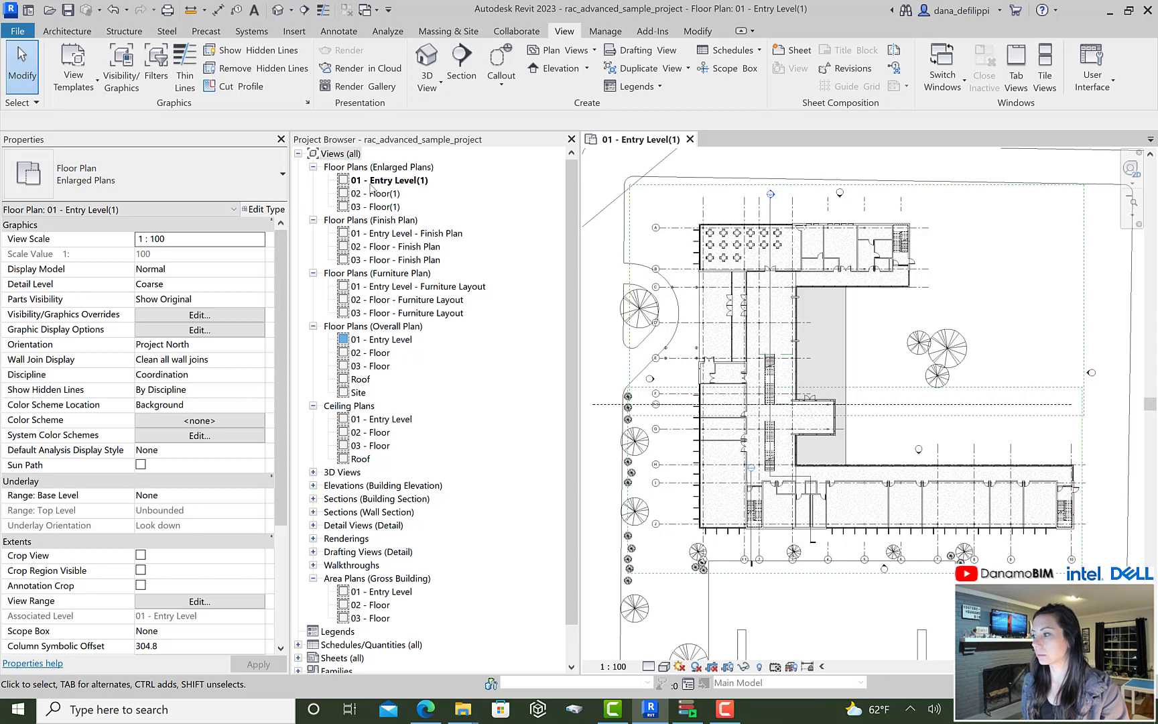
Step: Duplicate 01 - Entry Level(1) as a dependent view twice
right_click(370, 182)
mouse_move(576, 272)
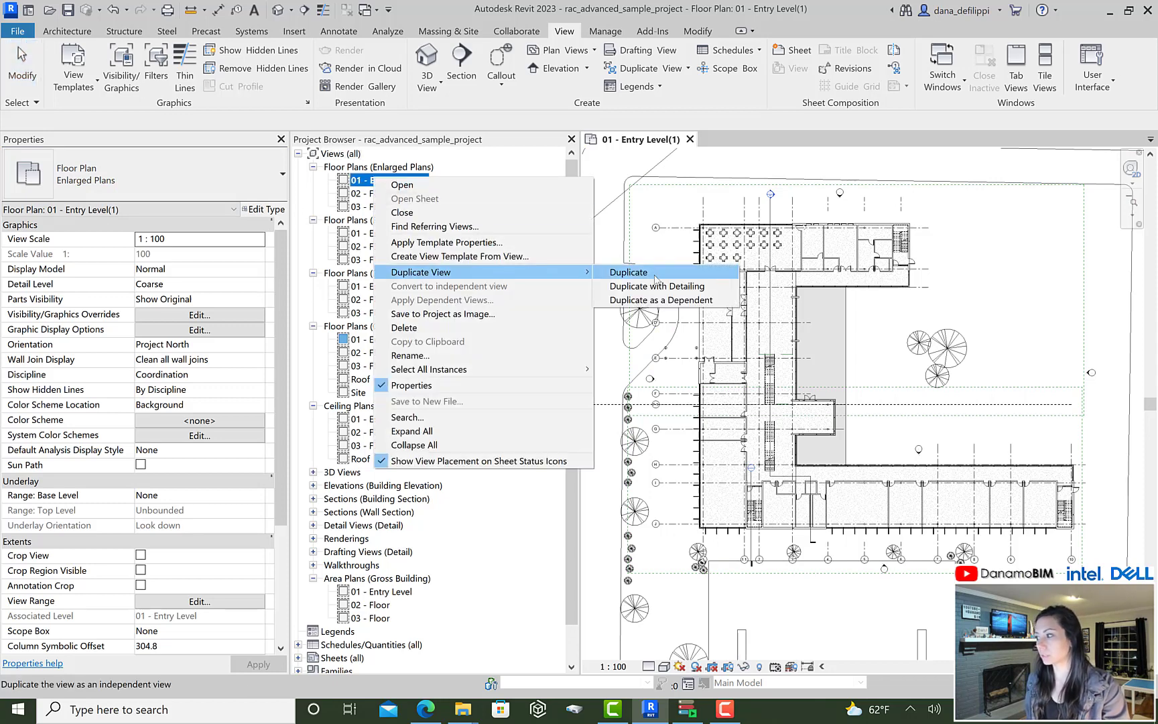
left_click(646, 300)
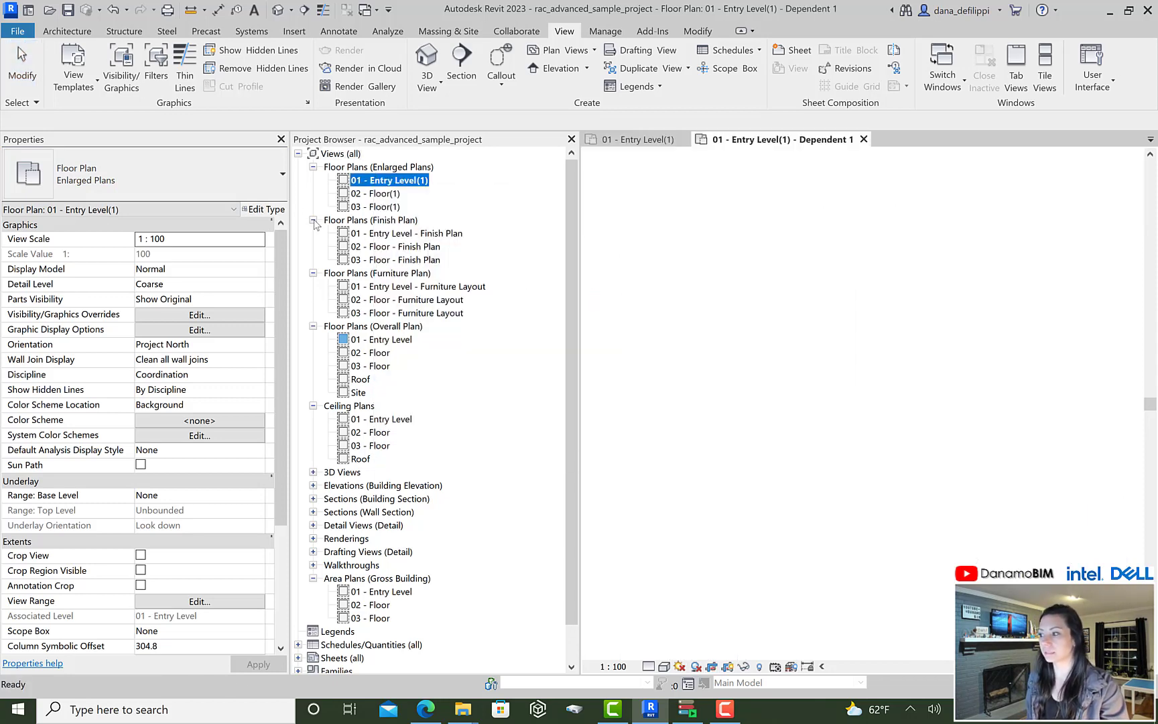
right_click(390, 182)
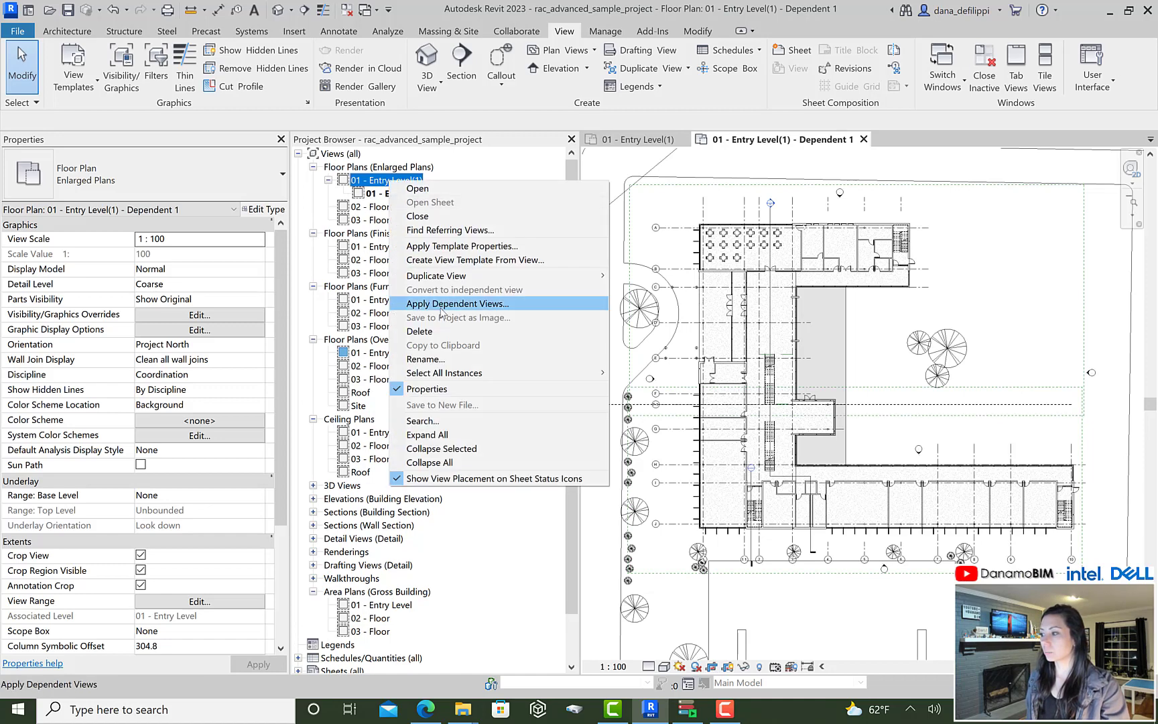
mouse_move(469, 275)
left_click(686, 306)
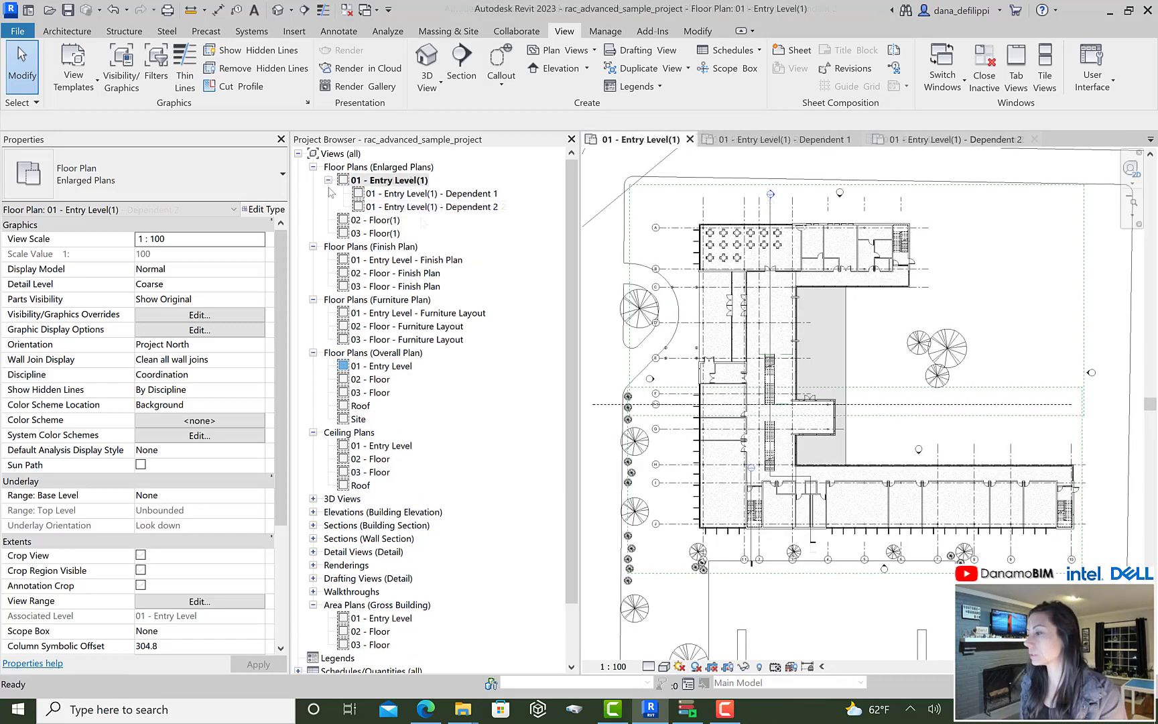
Step: Review both dependent views' properties and keep the parent view scale at 1 : 100
left_click(416, 195)
left_click(421, 206)
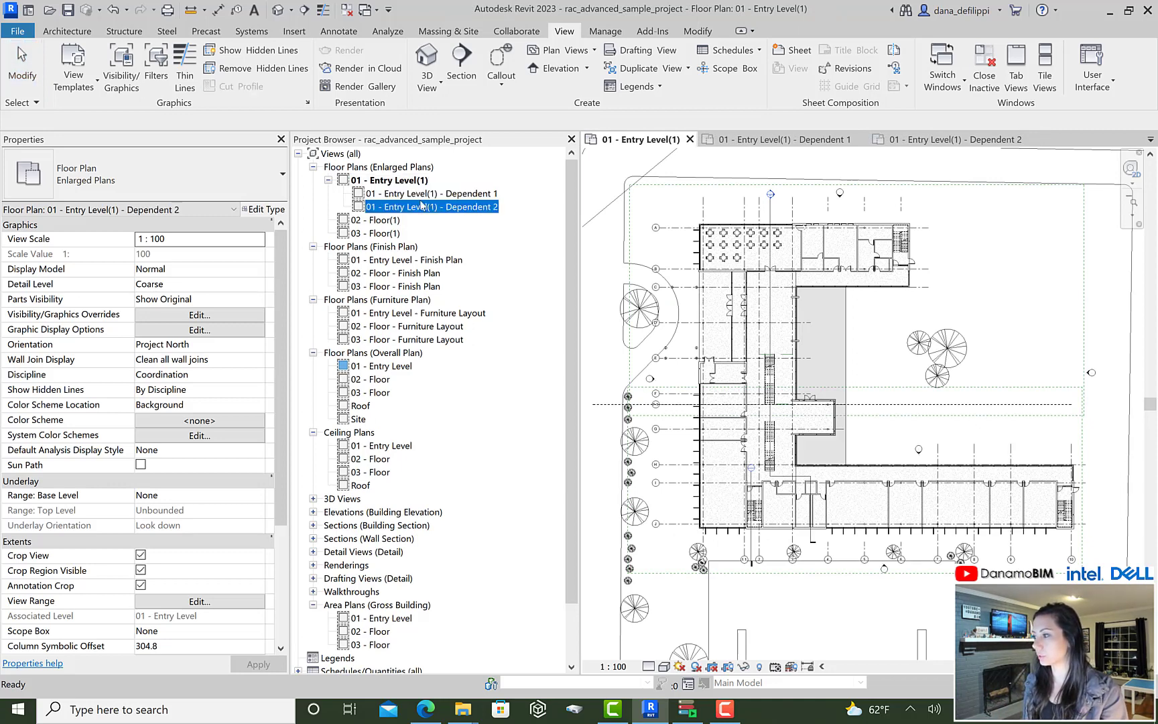
left_click(401, 181)
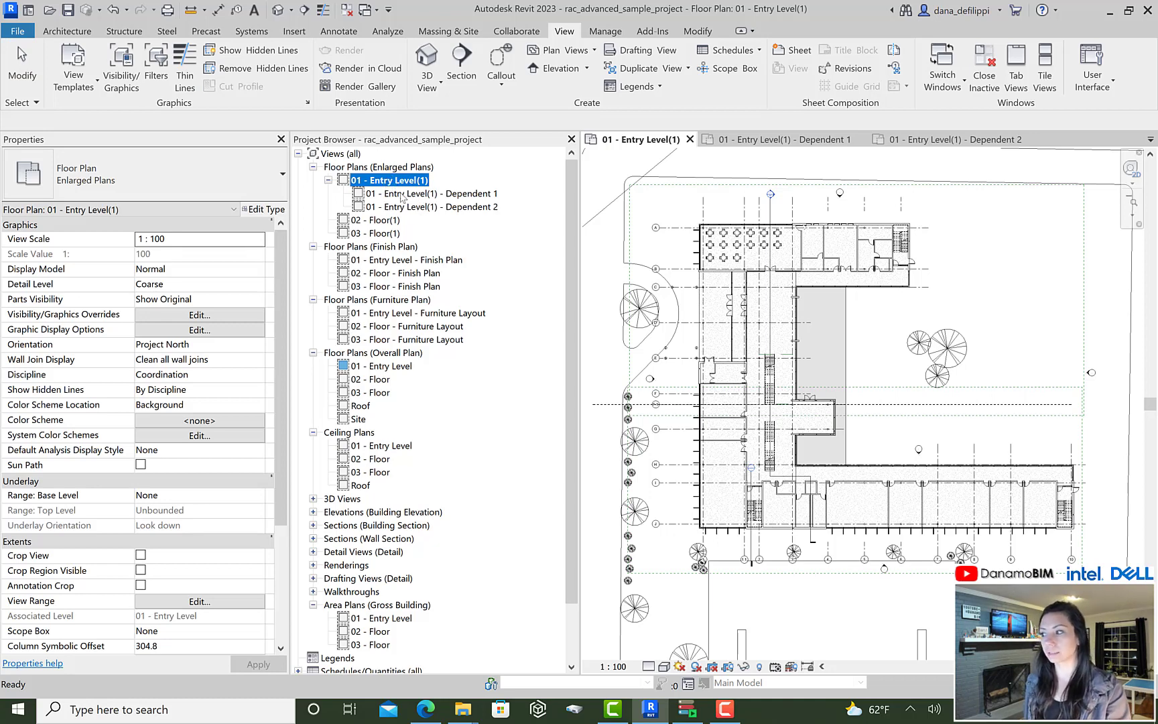
left_click(259, 243)
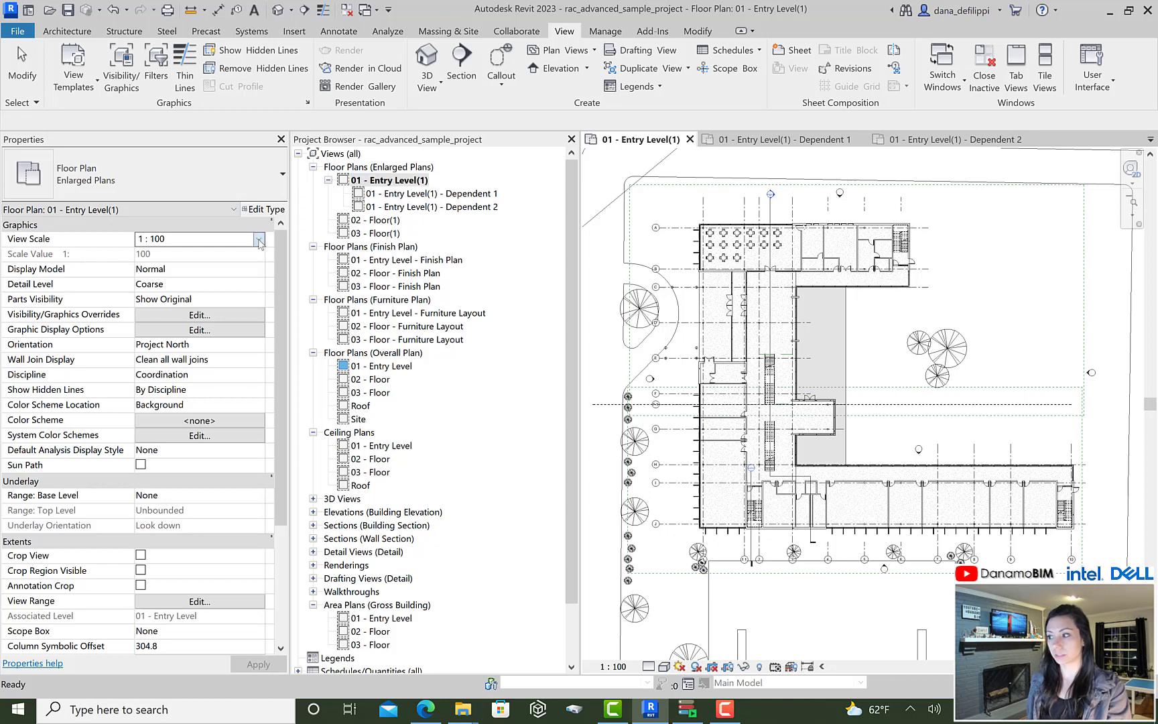
left_click(258, 243)
left_click(253, 245)
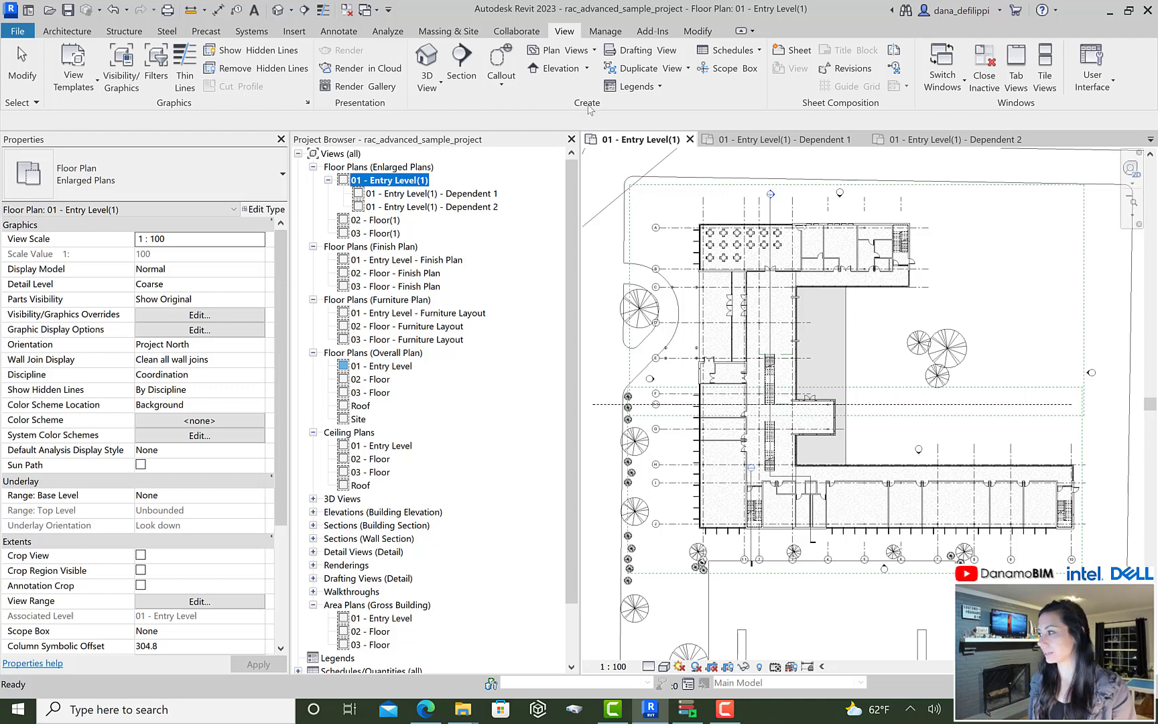
Step: Place a Related views view reference targeting Dependent 1 above the matchline
left_click(899, 70)
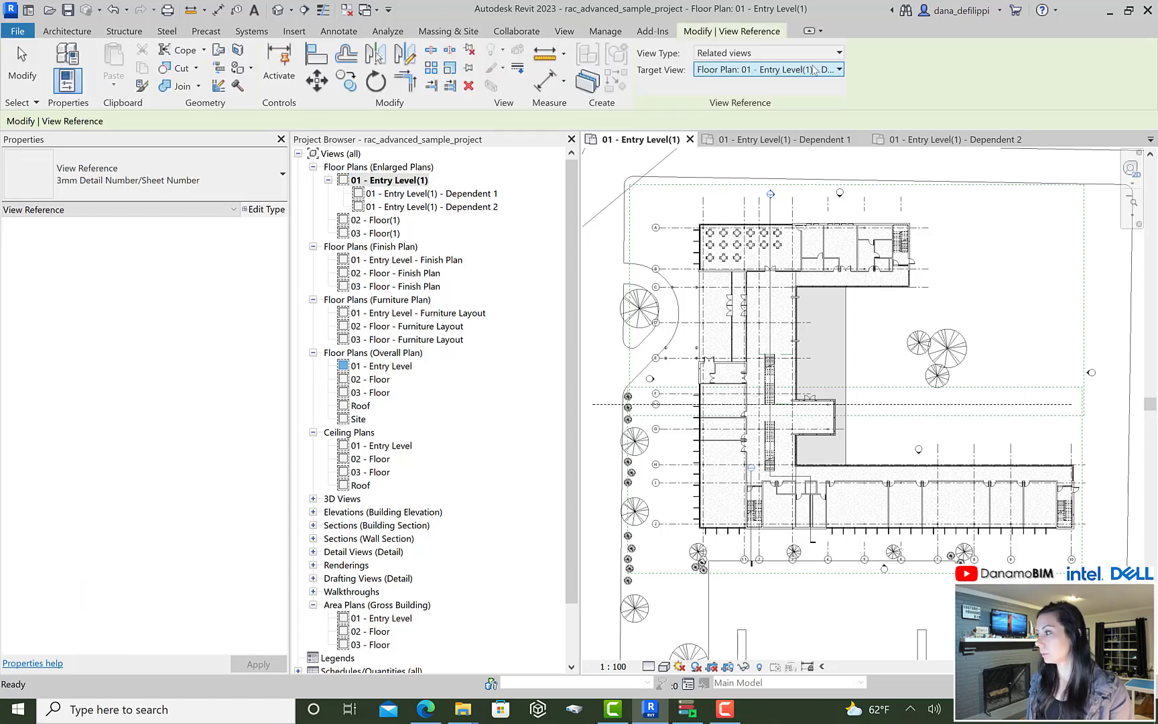
left_click(770, 59)
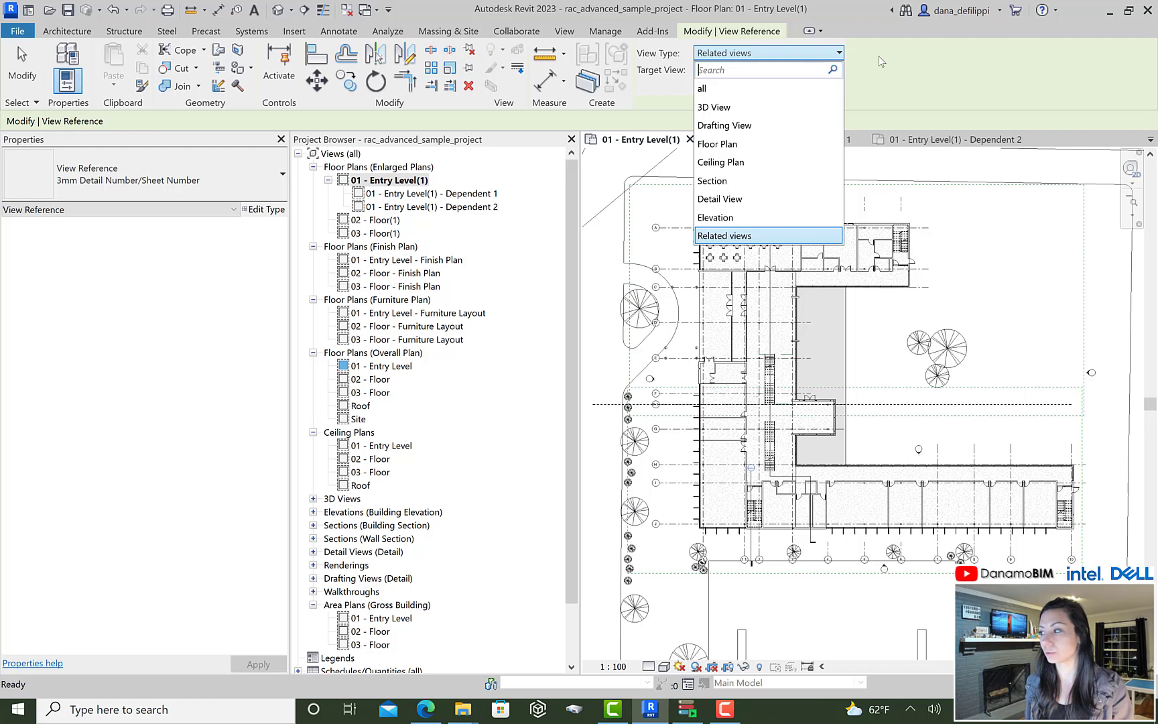
left_click(935, 59)
left_click(749, 74)
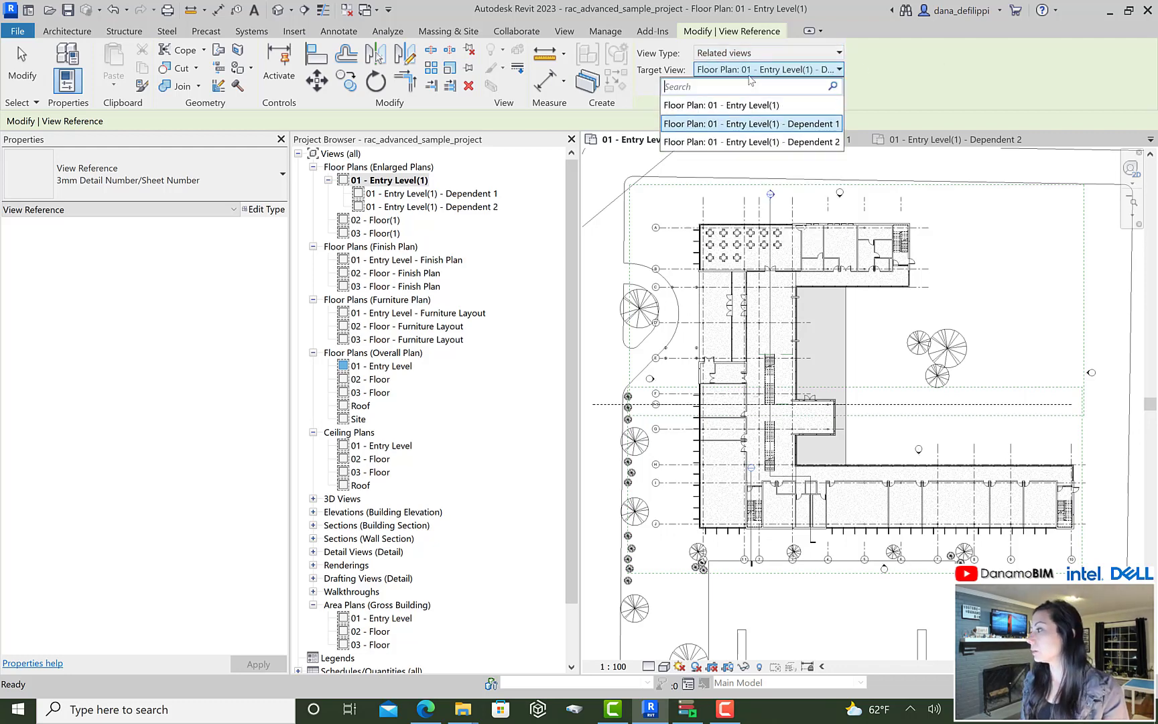
left_click(958, 224)
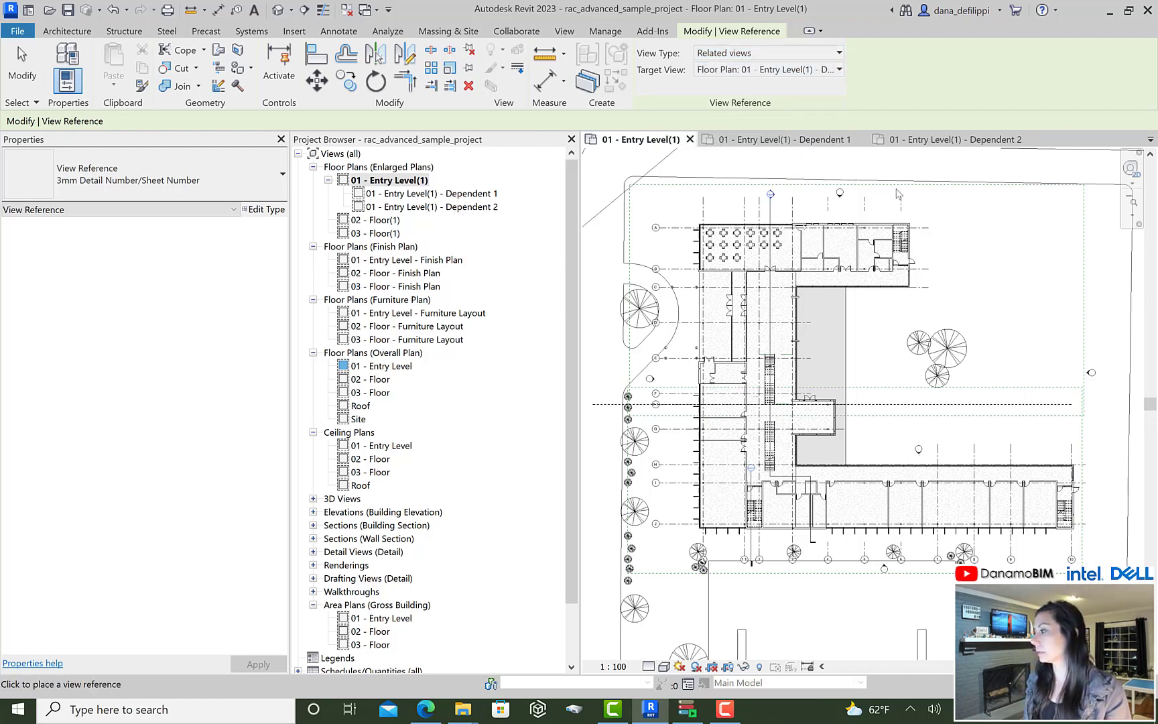
scroll(1078, 436, "up", 3)
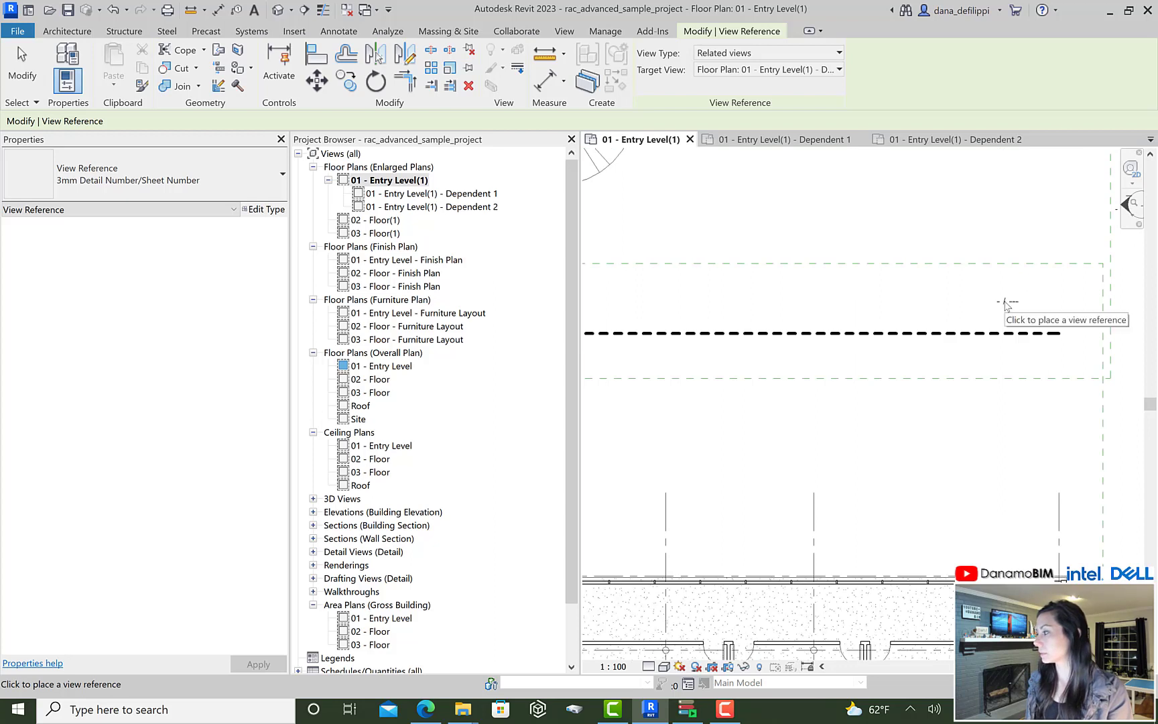
left_click(1024, 315)
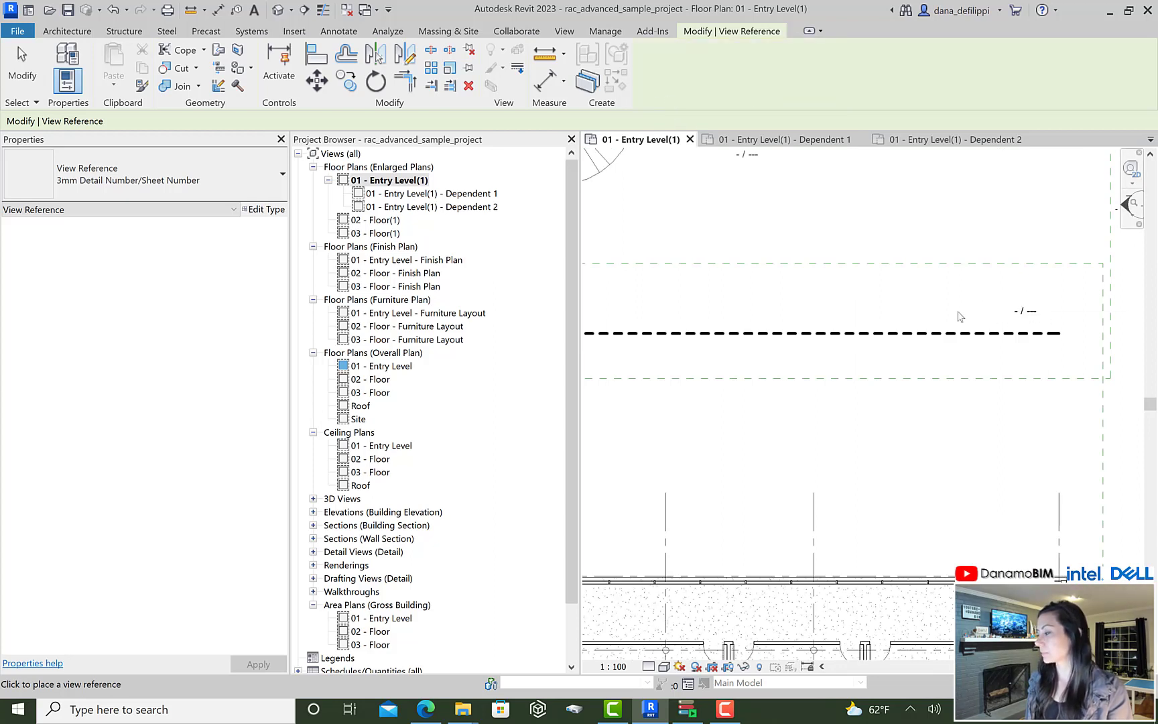
key("Escape")
key("Escape")
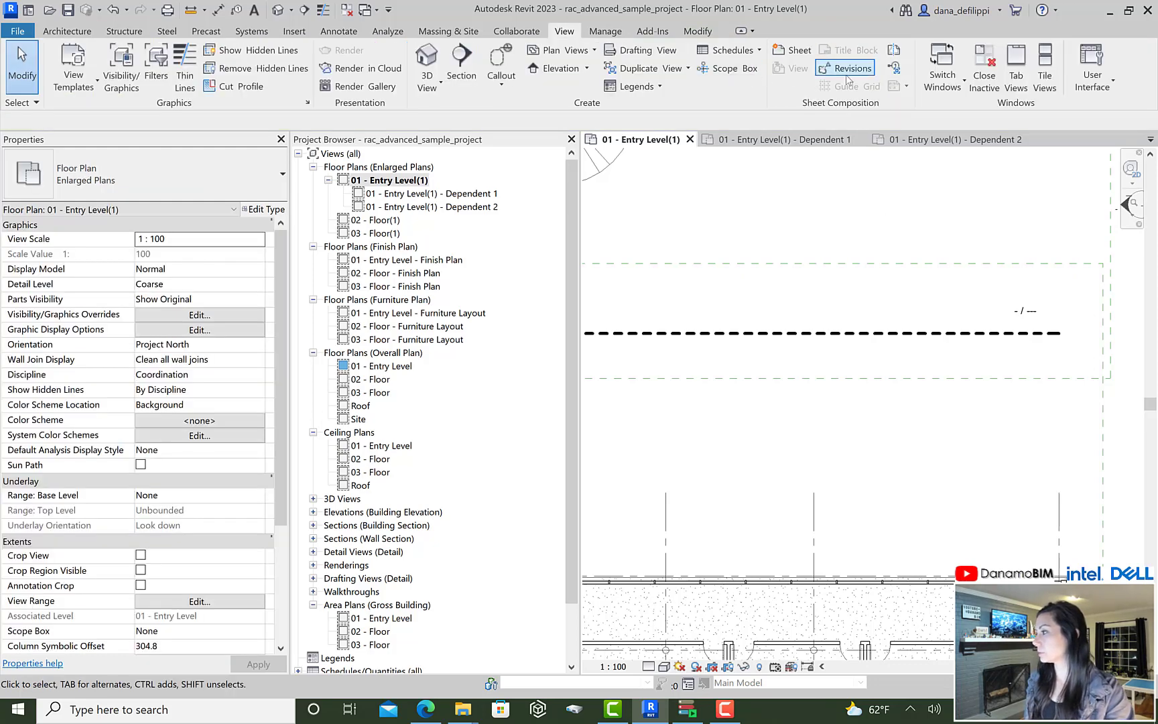
Step: Place a second view reference targeting Dependent 2 below the matchline
left_click(1024, 310)
left_click(838, 70)
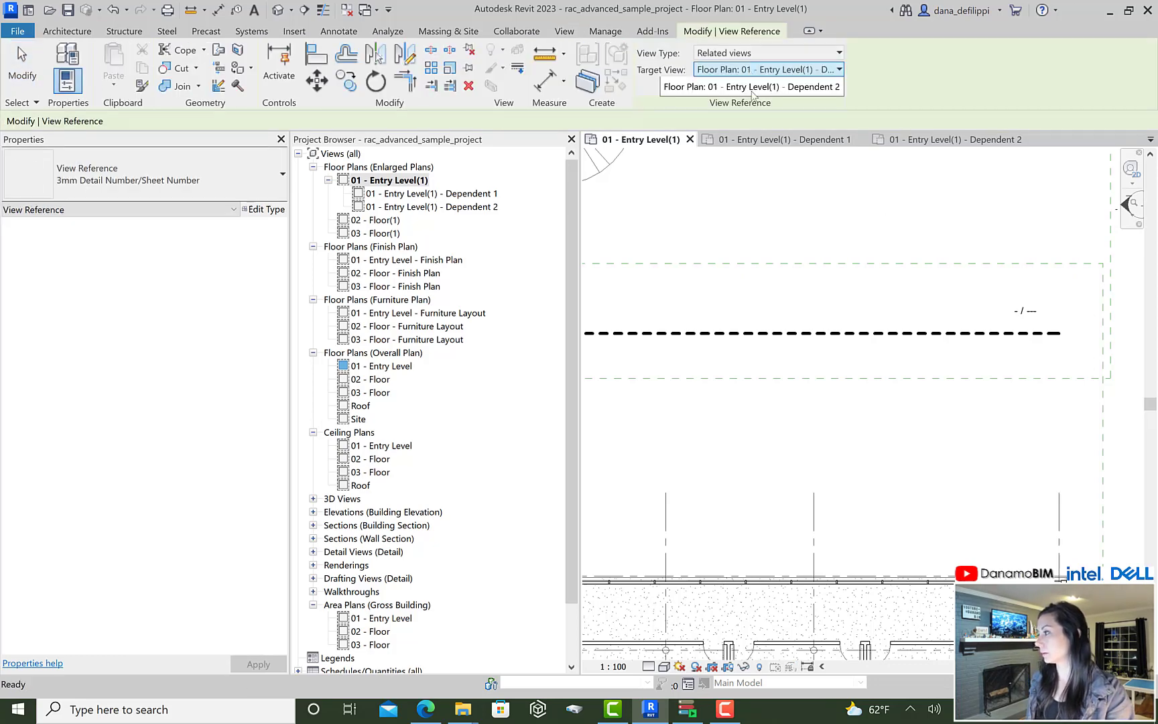
left_click(761, 142)
left_click(1070, 440)
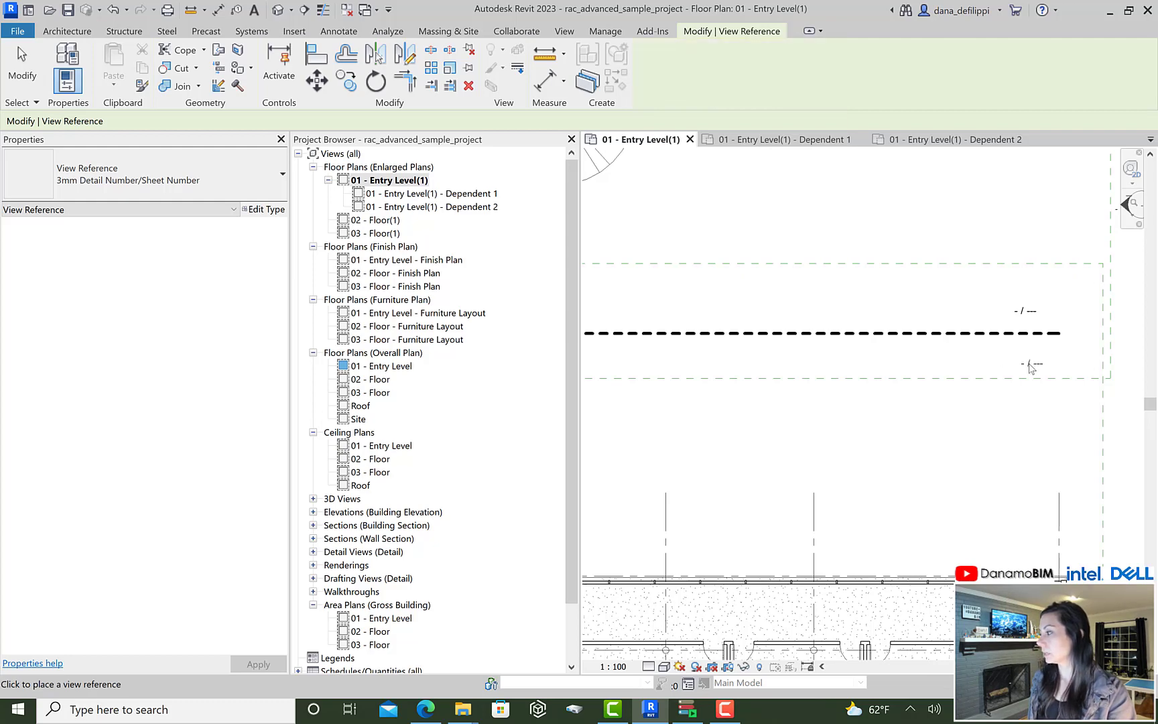
middle_click_drag(1030, 368, 971, 353)
key("Escape")
key("Escape")
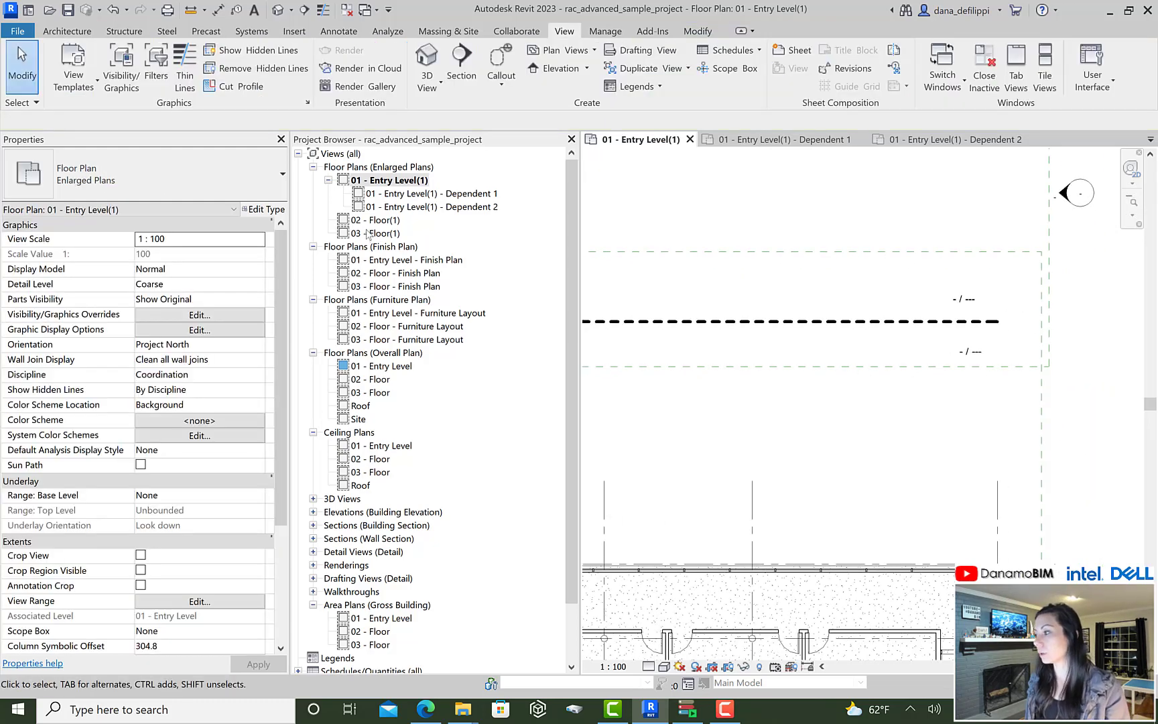
Step: Open the Dependent 1 and Dependent 2 views and zoom in on them
double_click(450, 196)
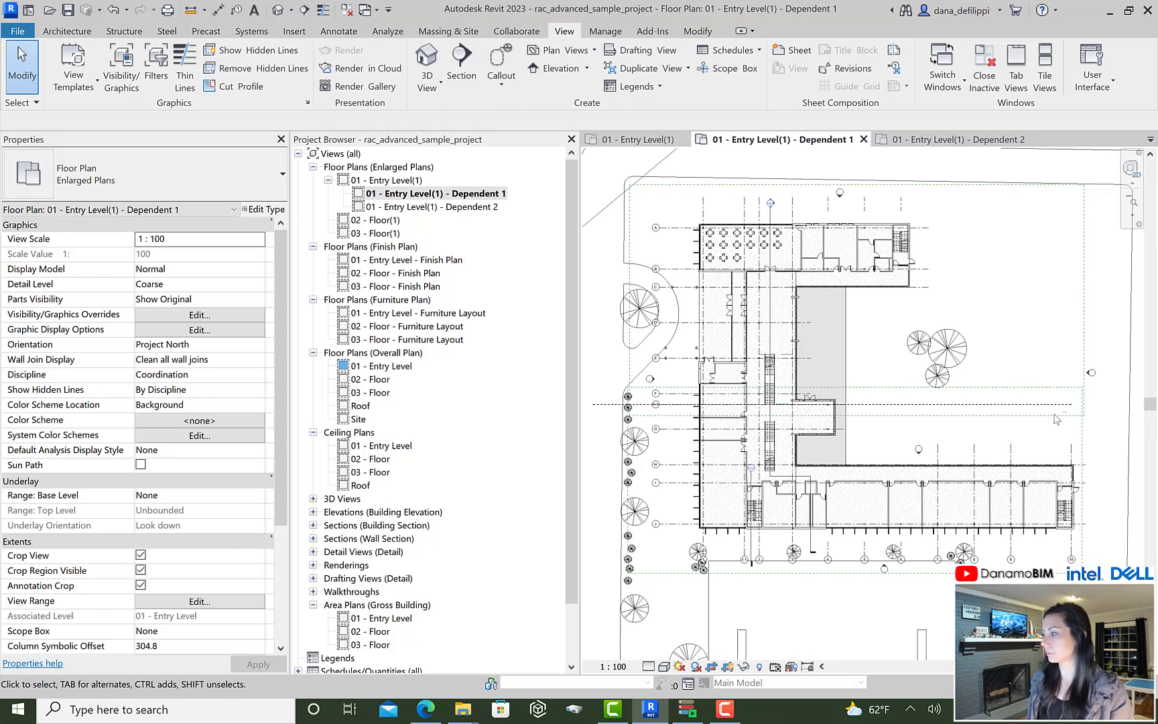
scroll(1057, 419, "up", 6)
scroll(788, 464, "up", 2)
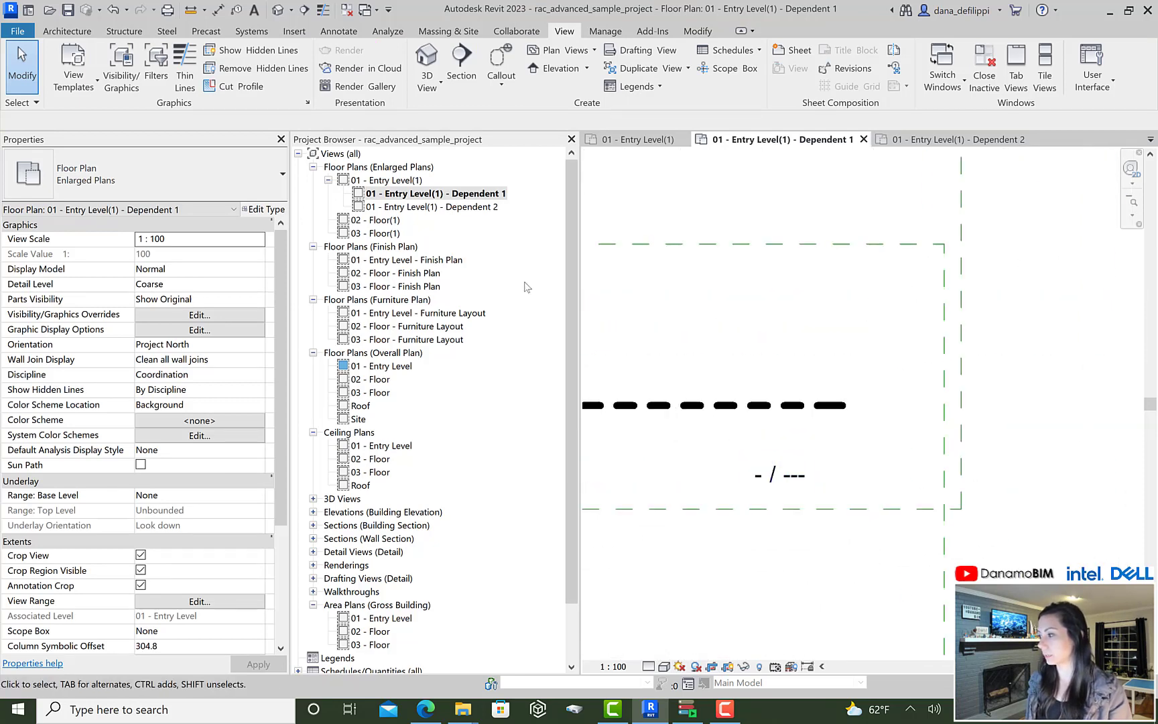
double_click(453, 207)
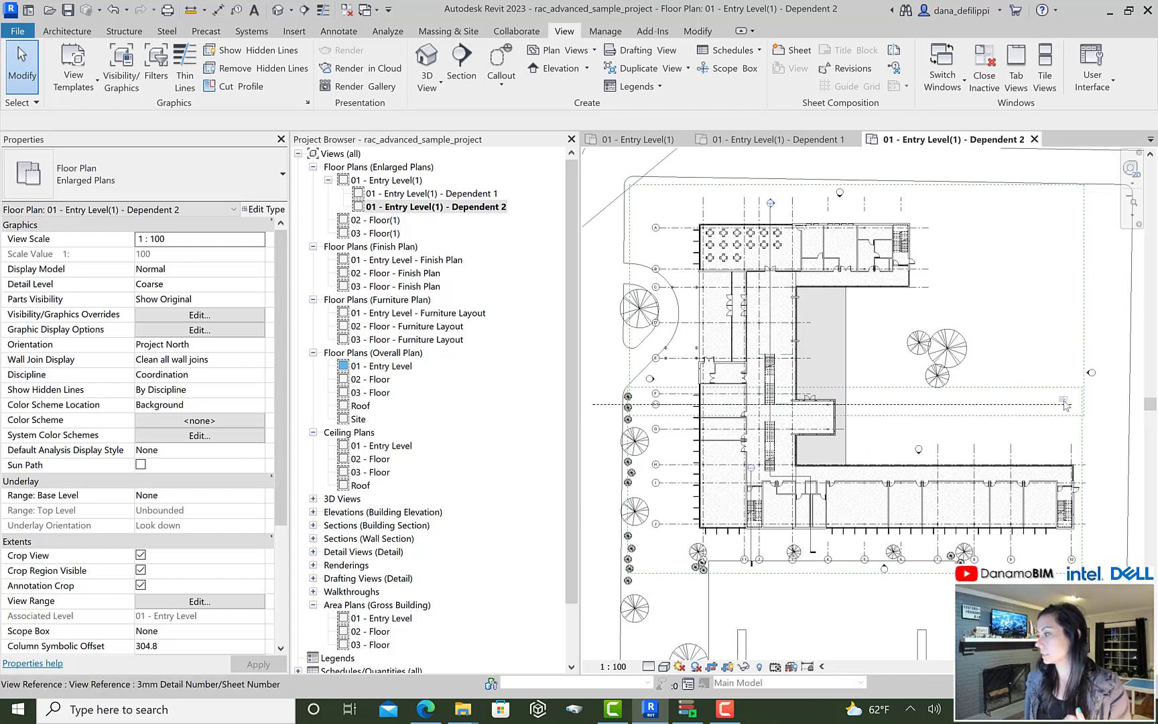
scroll(1057, 403, "up", 5)
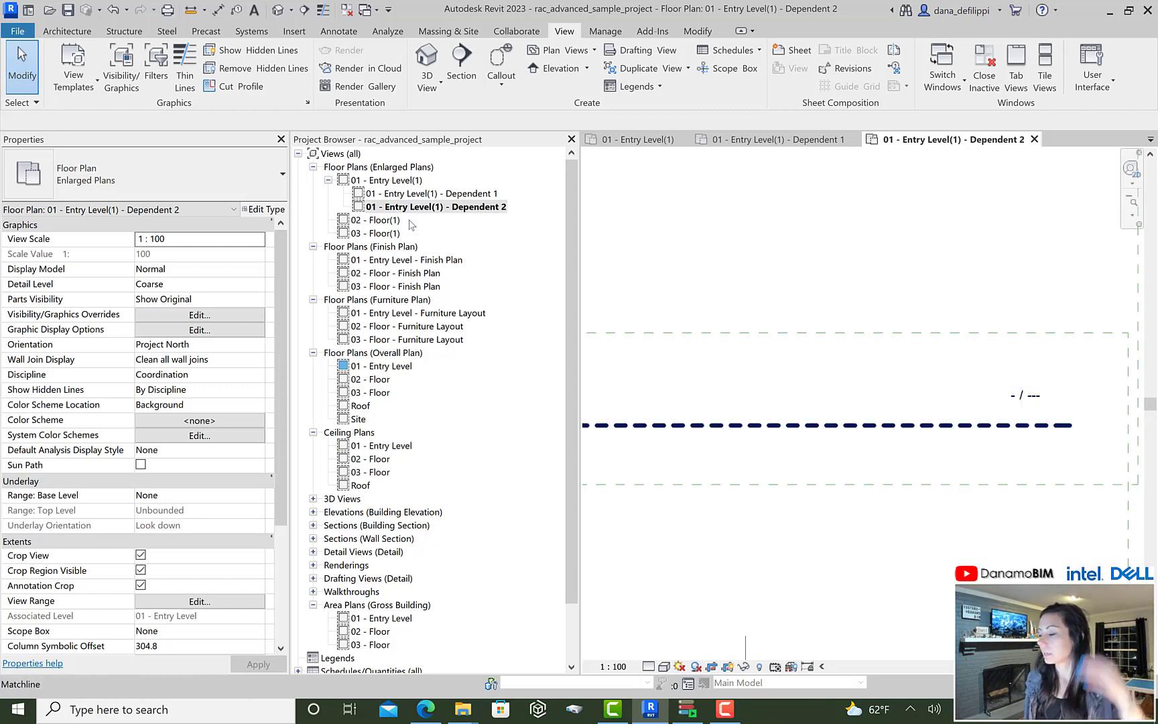
right_click(396, 183)
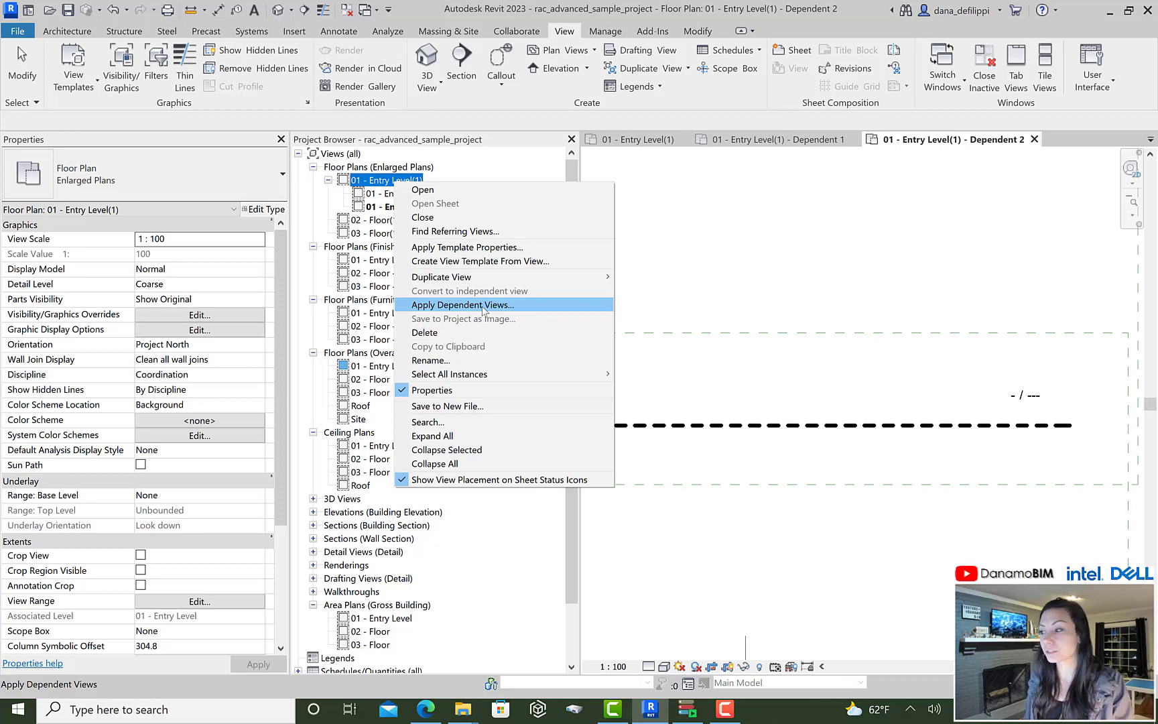
left_click(483, 310)
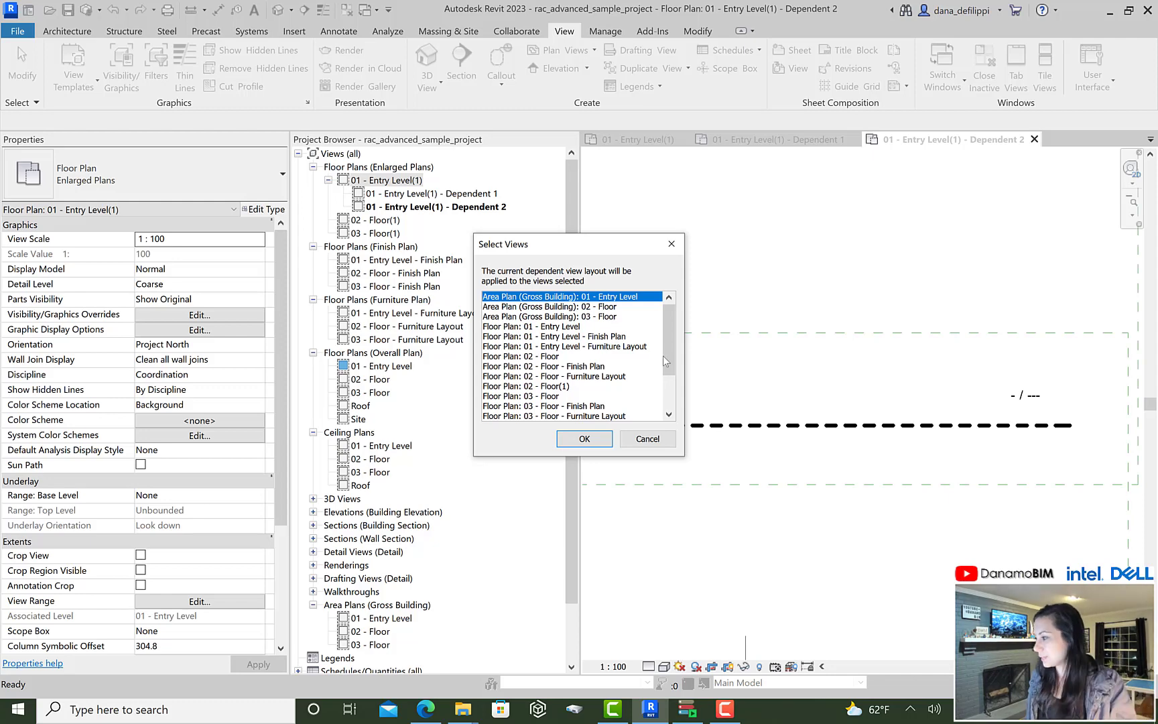
left_click_drag(675, 360, 662, 328)
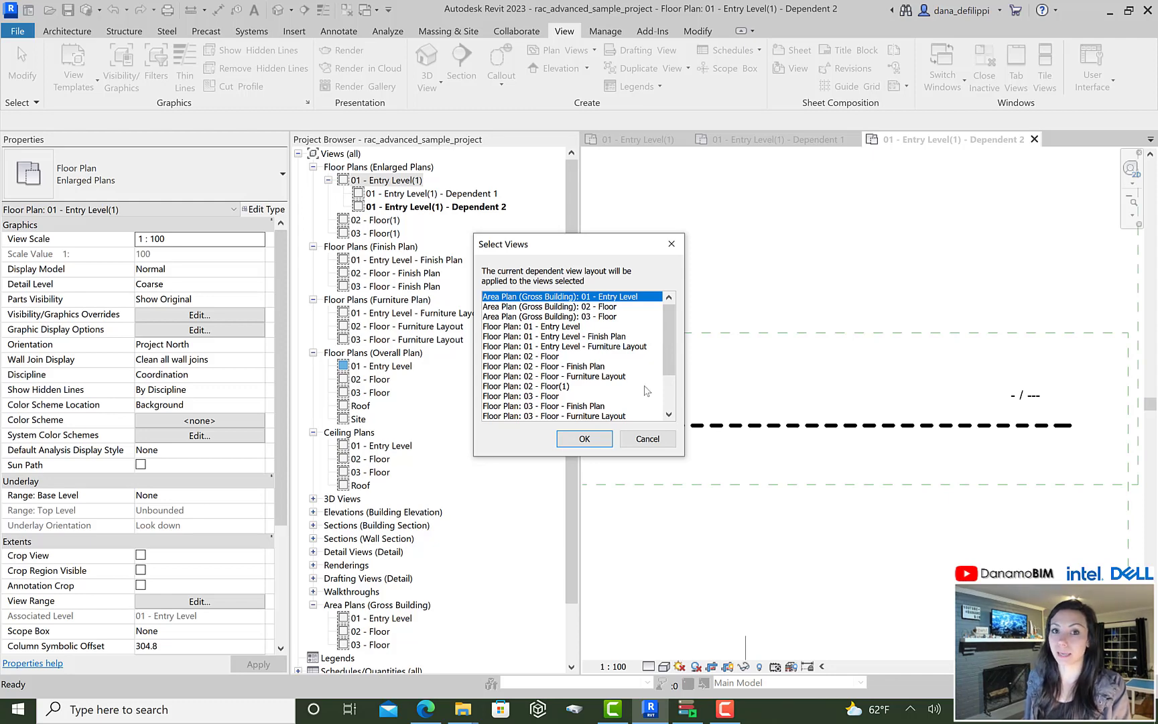
left_click(584, 438)
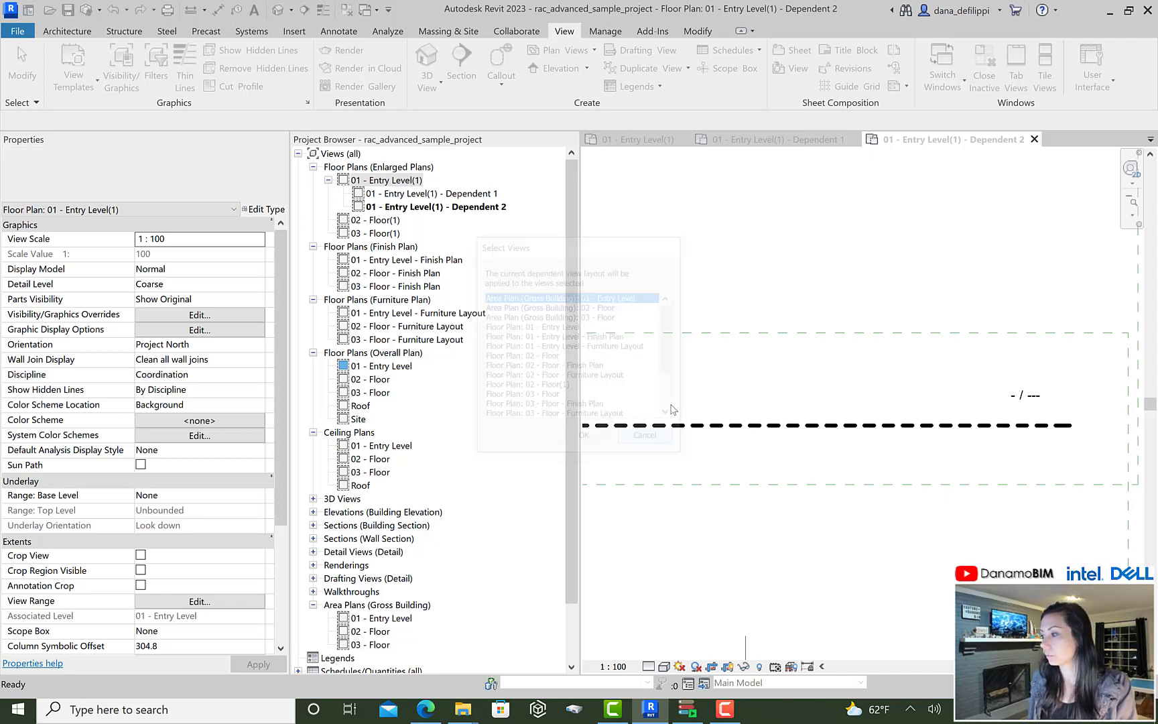
Step: Select the Overall Plan views from 01 - Entry Level through Site and set their View Scale to 1:50
left_click(385, 367)
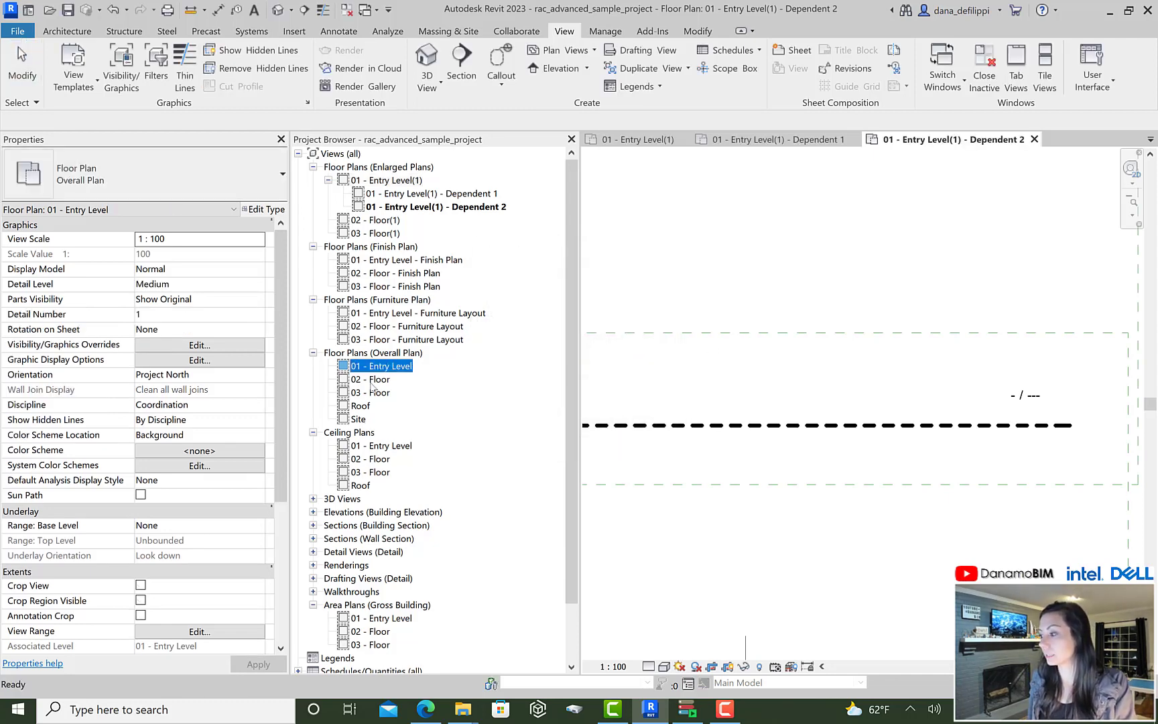
left_click(360, 420, "shift")
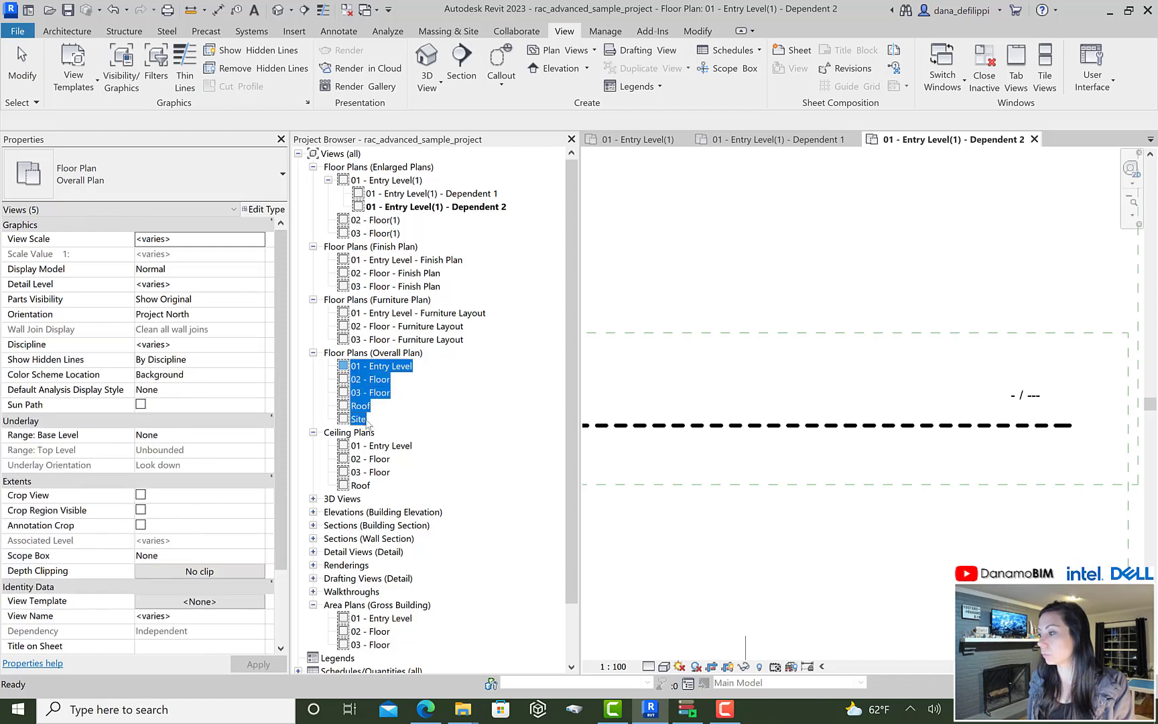
left_click(260, 241)
left_click(261, 240)
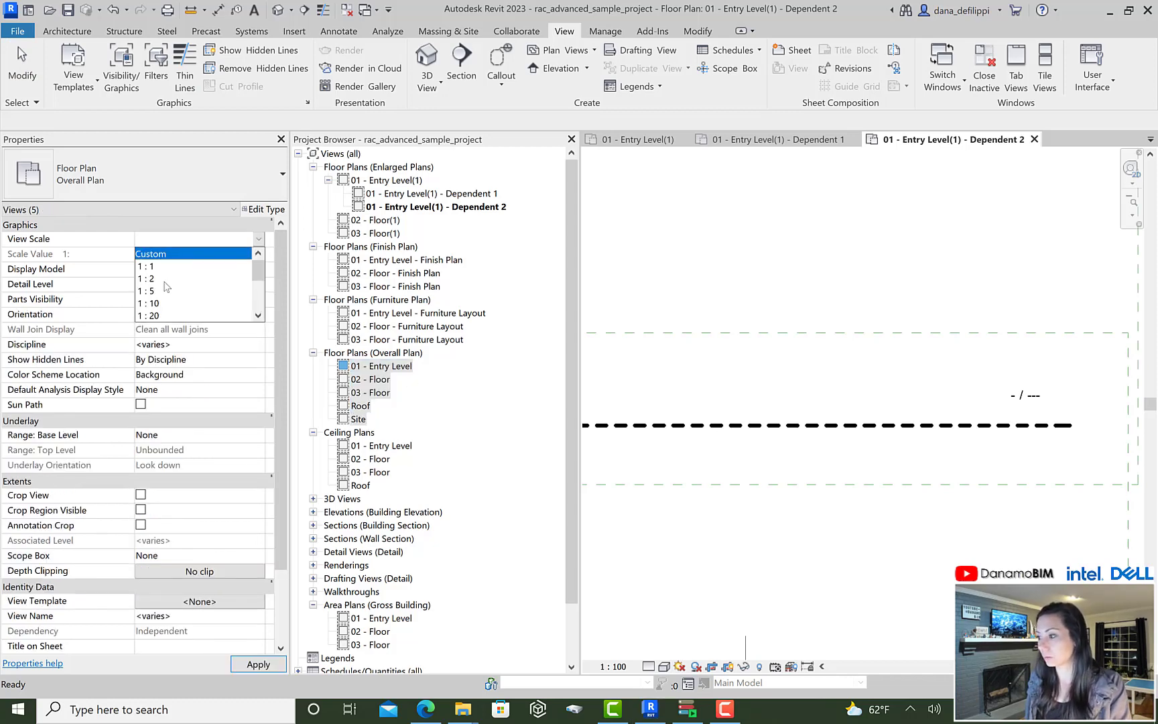
scroll(166, 287, "down", 3)
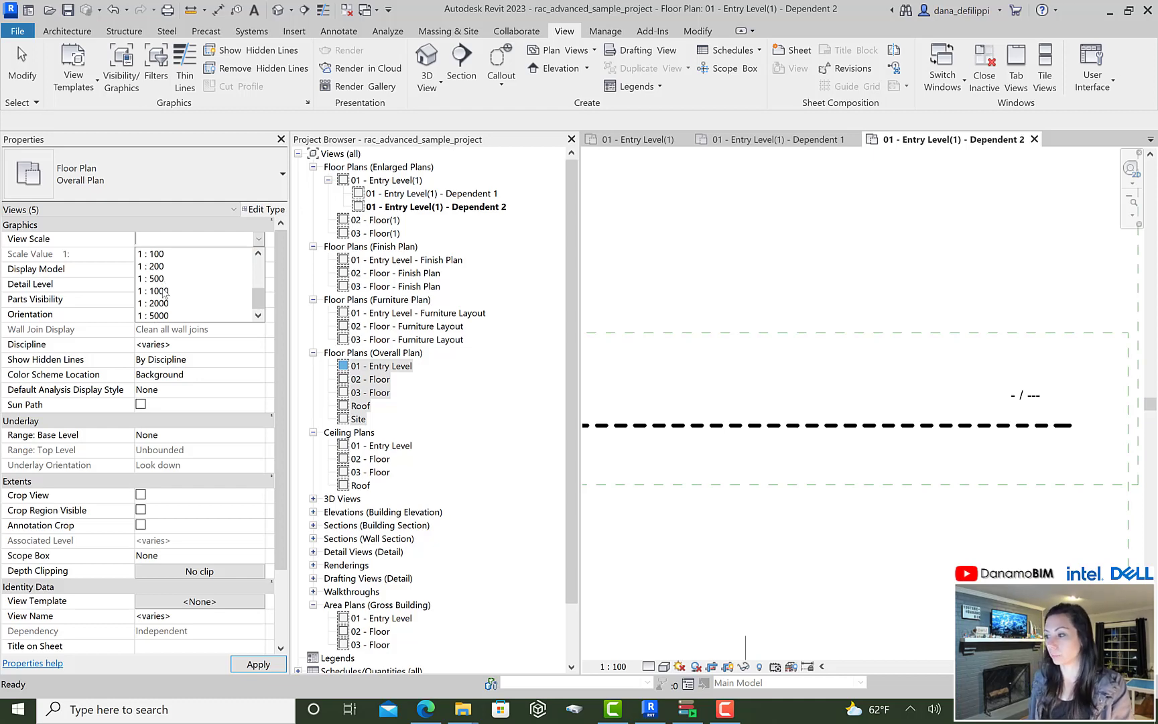
scroll(164, 293, "up", 2)
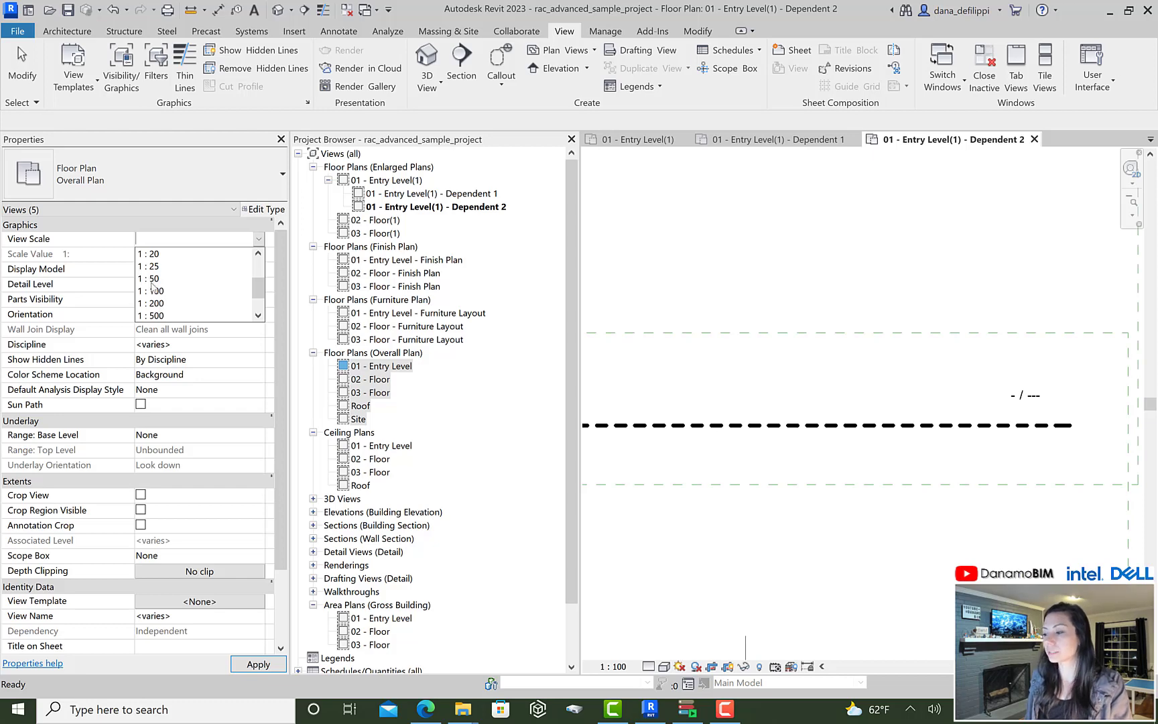
left_click(158, 278)
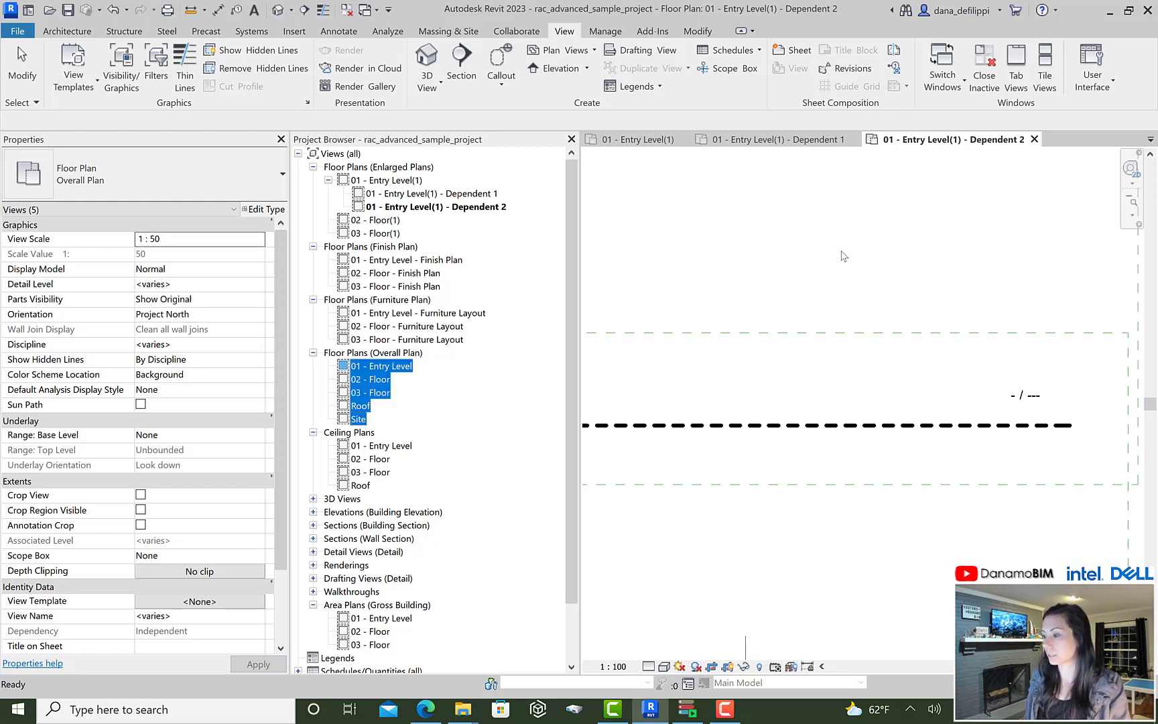
left_click(781, 290)
Step: Apply 01 - Entry Level(1)'s dependent views to the Floor(1), Finish Plan and Furniture Layout plans, excluding the area plan
double_click(381, 367)
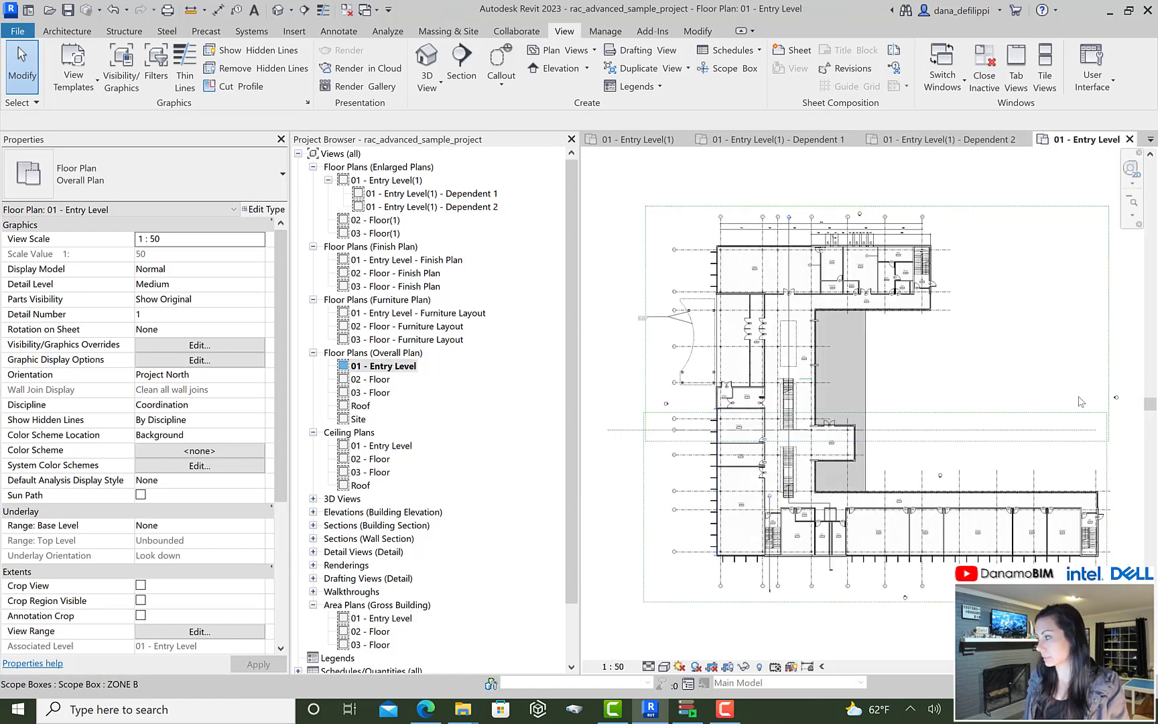
left_click(1129, 138)
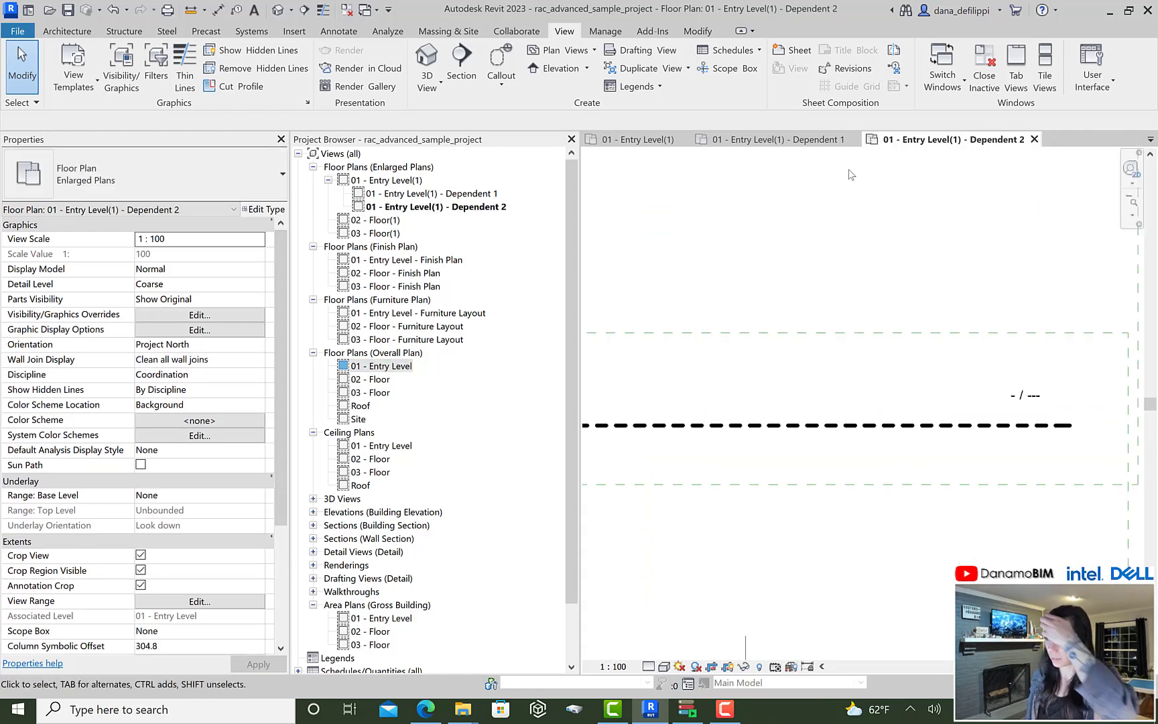
right_click(397, 181)
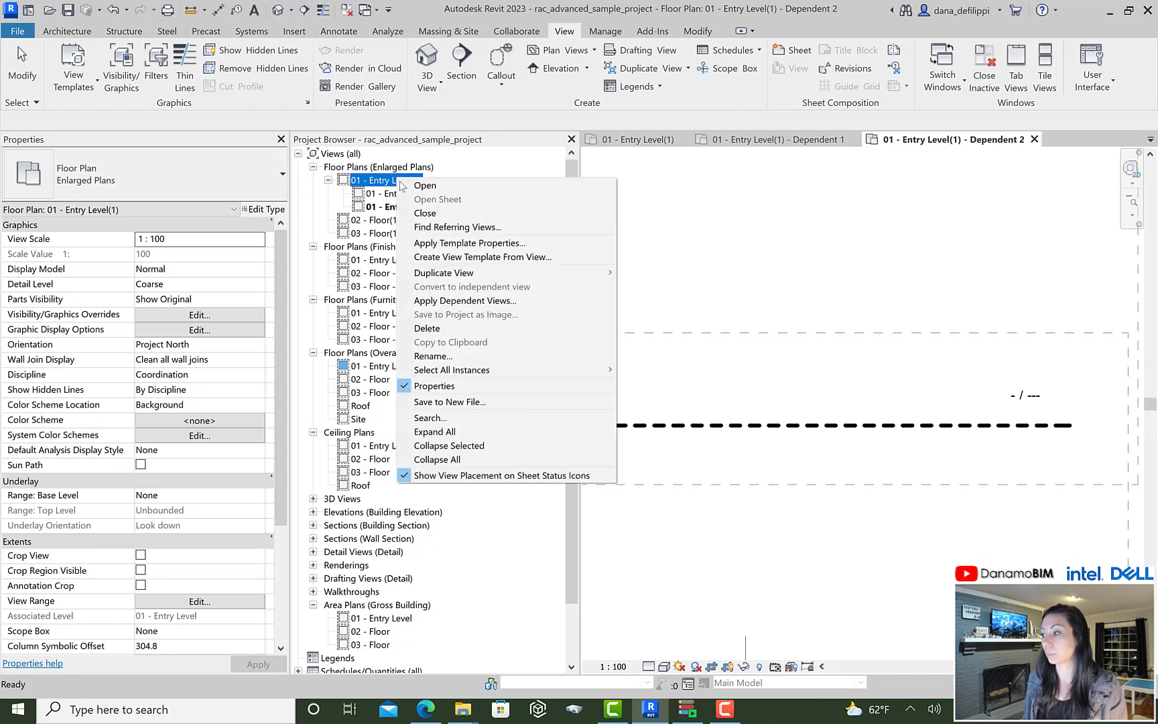
left_click(485, 301)
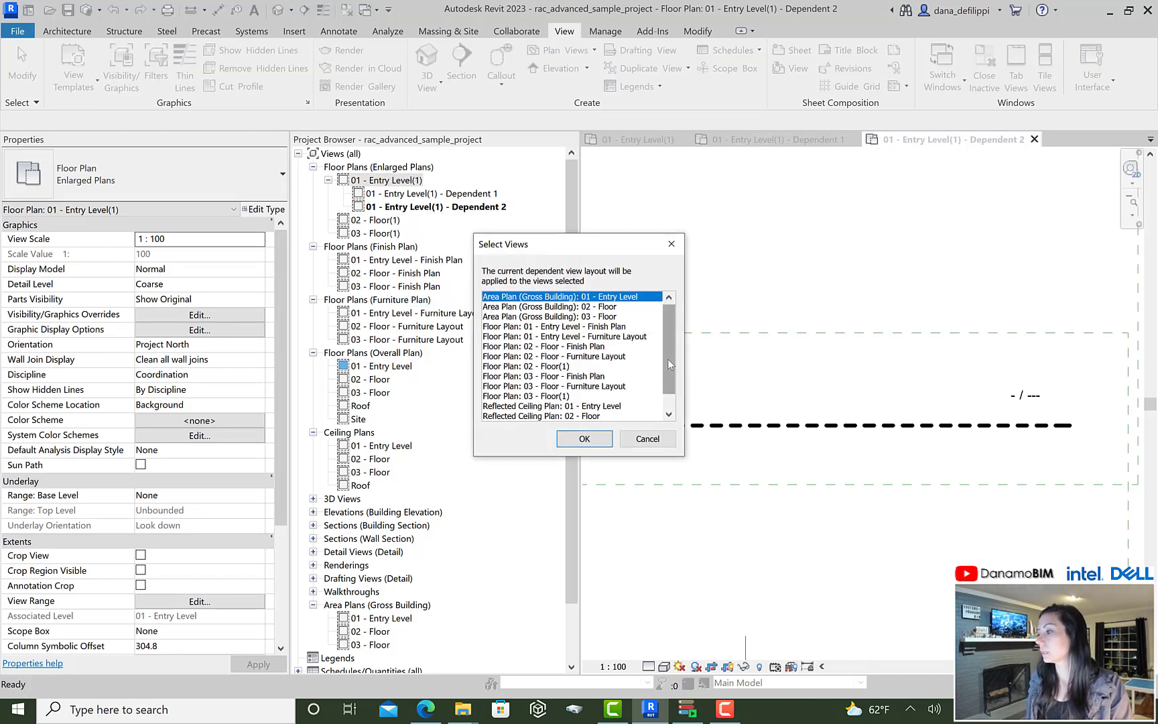
left_click_drag(668, 358, 662, 328)
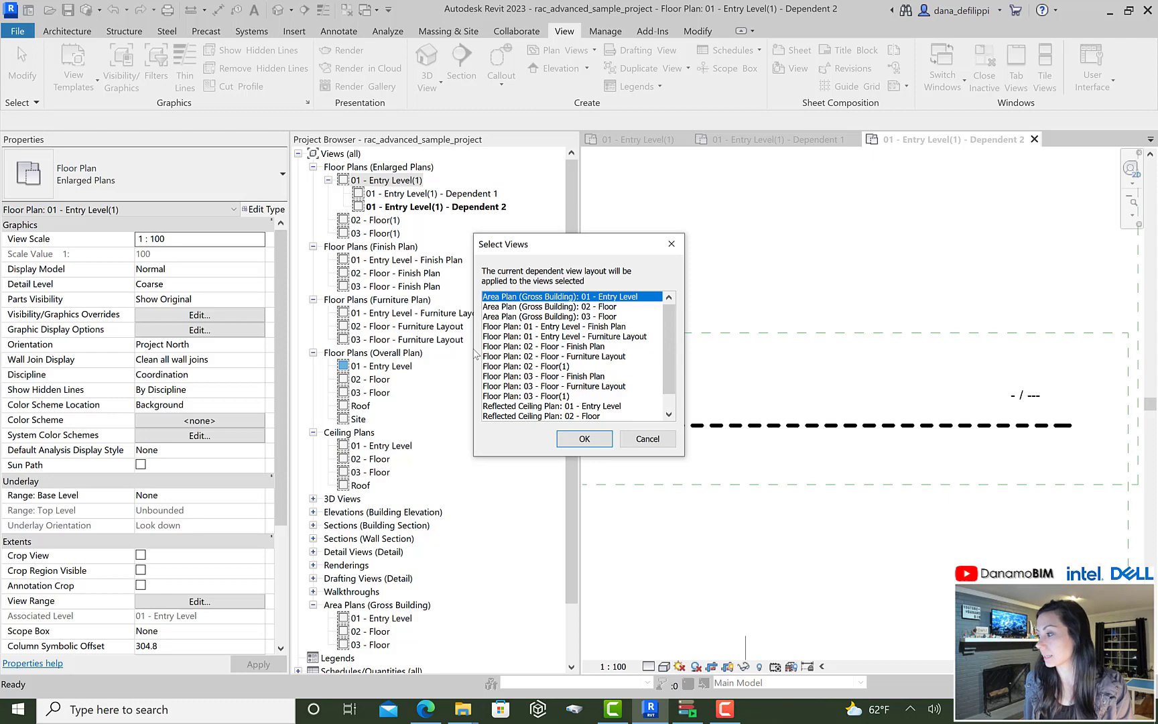
left_click_drag(546, 327, 549, 388, "ctrl")
left_click(540, 299, "ctrl")
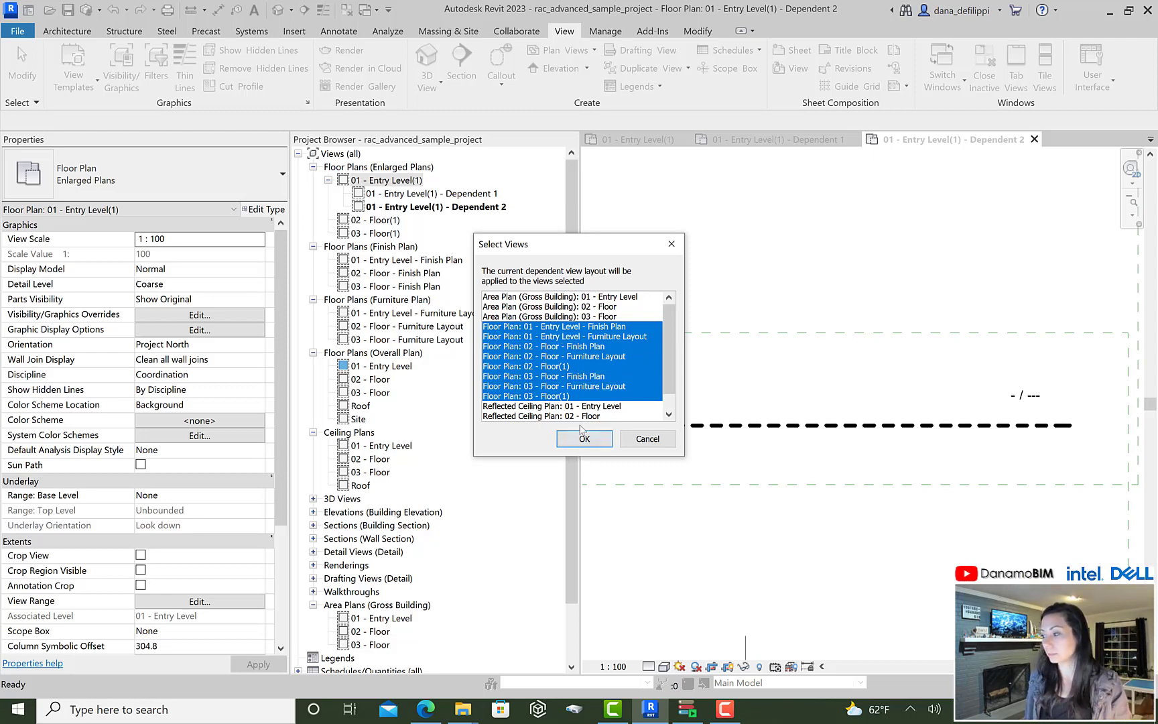
left_click(584, 440)
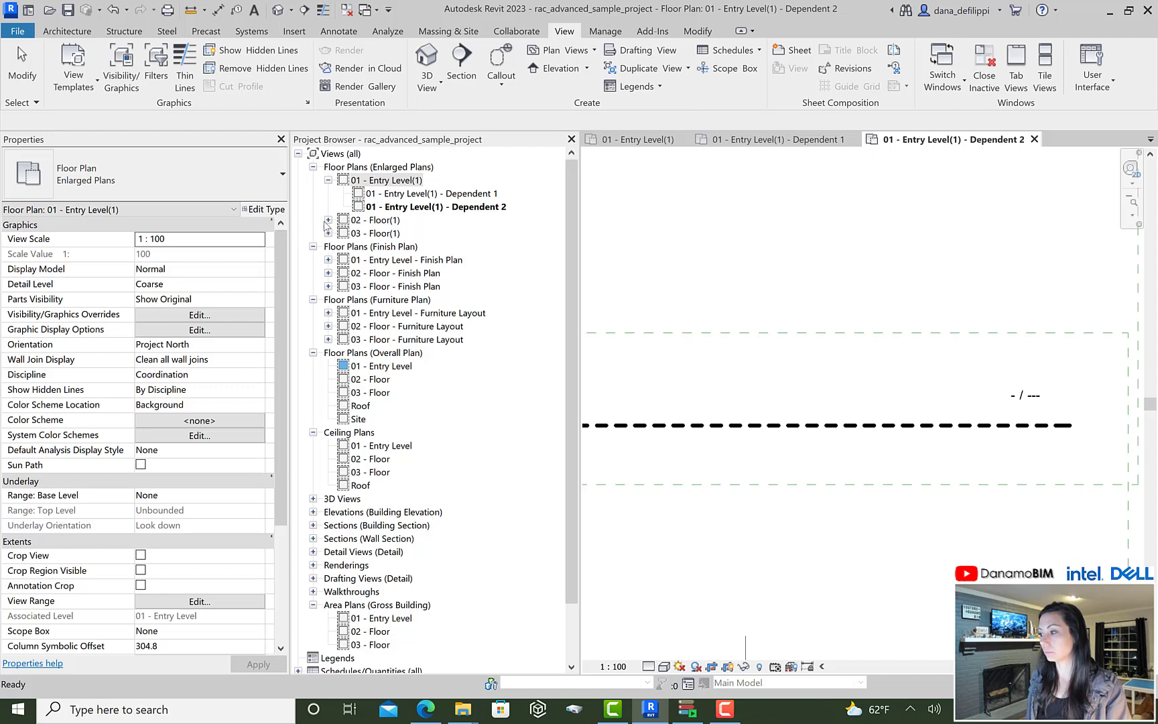
Step: Open 02 - Floor(1) - Dependent 1 and check its view reference's target view options
left_click(327, 220)
left_click(445, 234)
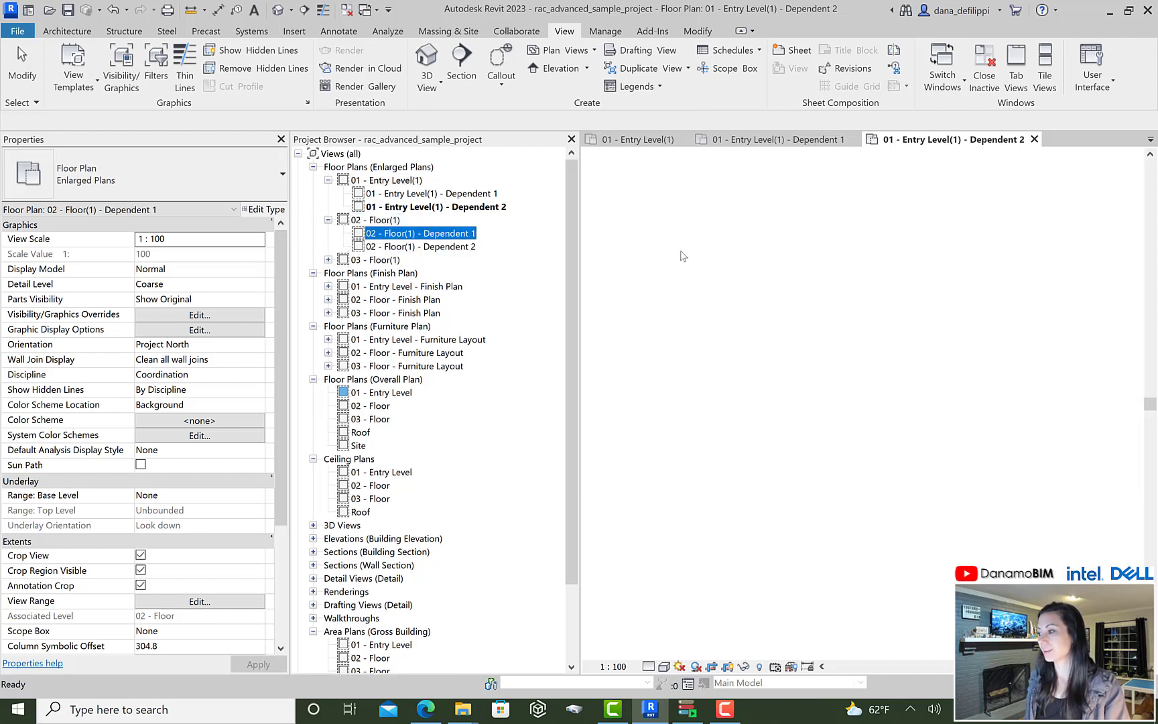
left_click(1041, 472)
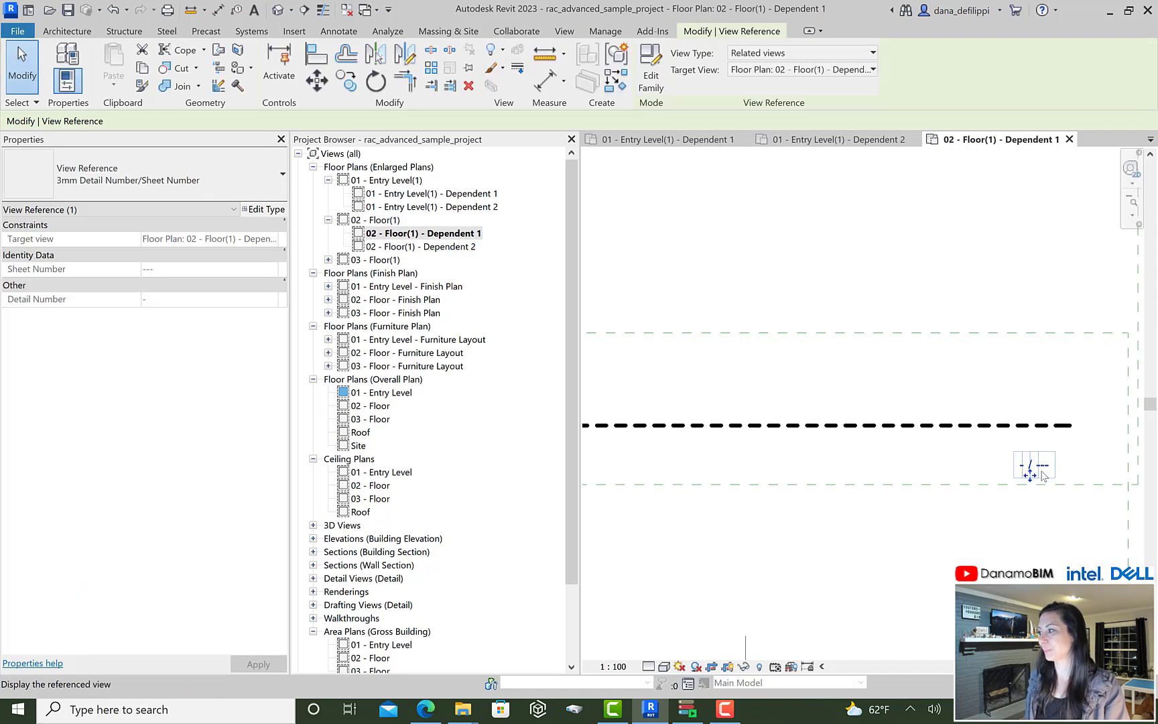
left_click(780, 70)
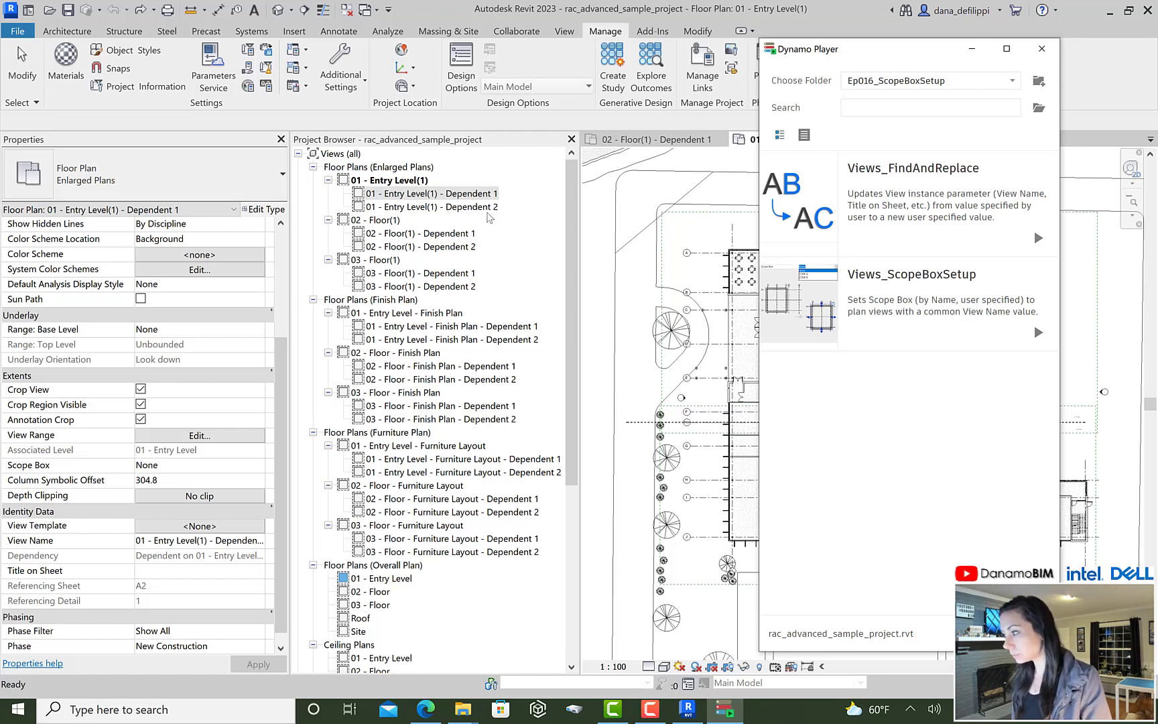
Step: Open the Views_FindAndReplace script's inputs and turn off alphabetical sorting of inputs
left_click(897, 215)
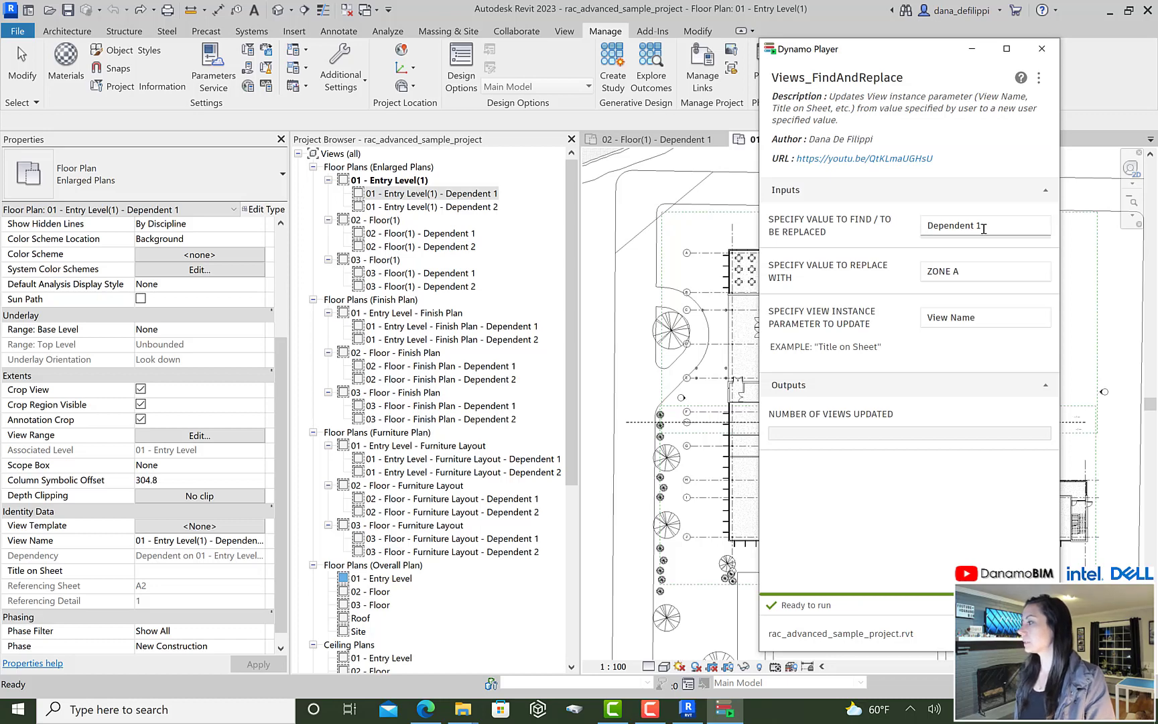
left_click(1039, 77)
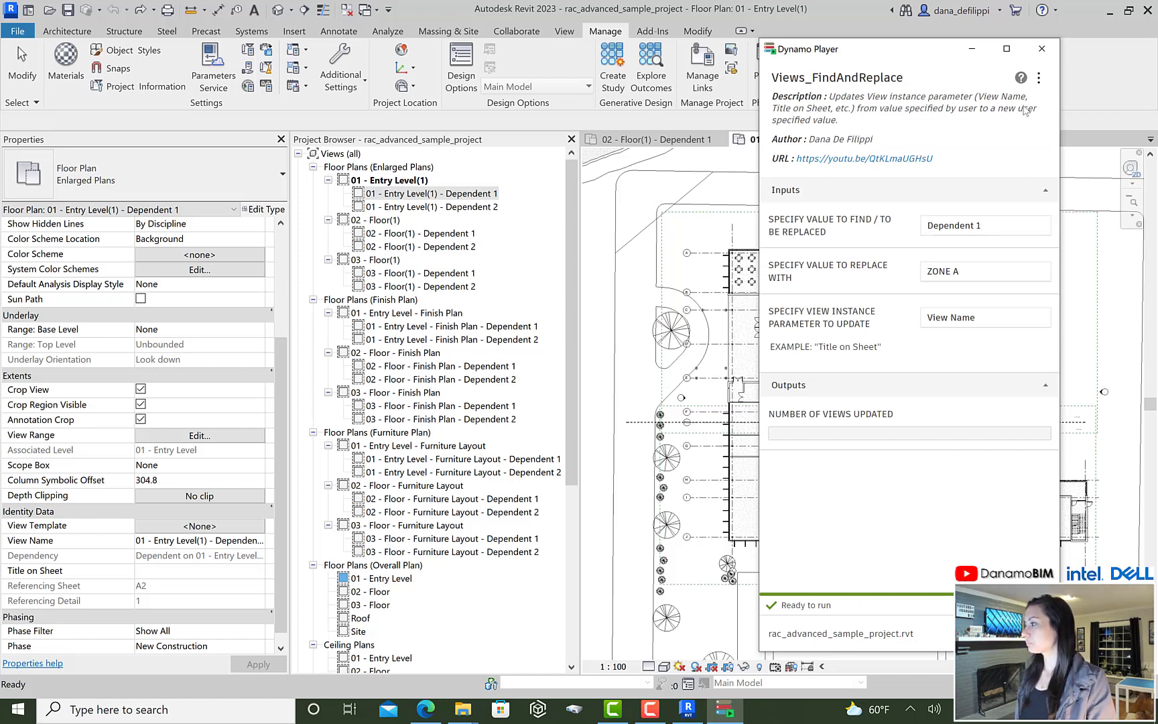
left_click(932, 177)
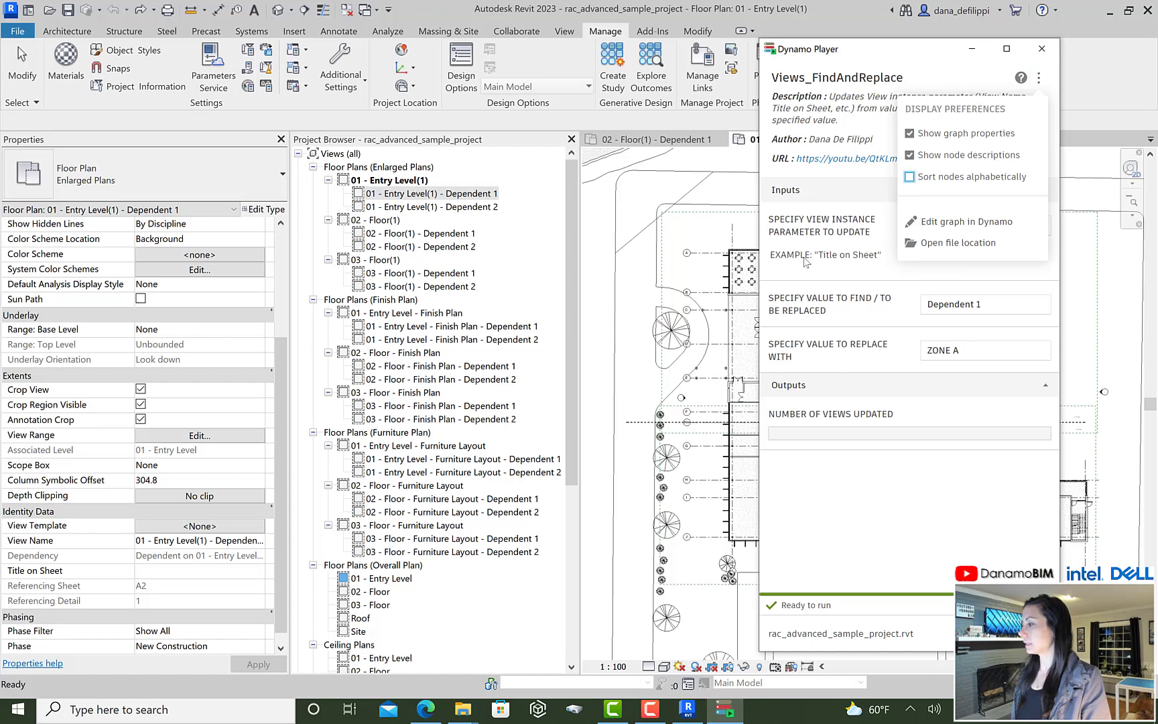
left_click(770, 261)
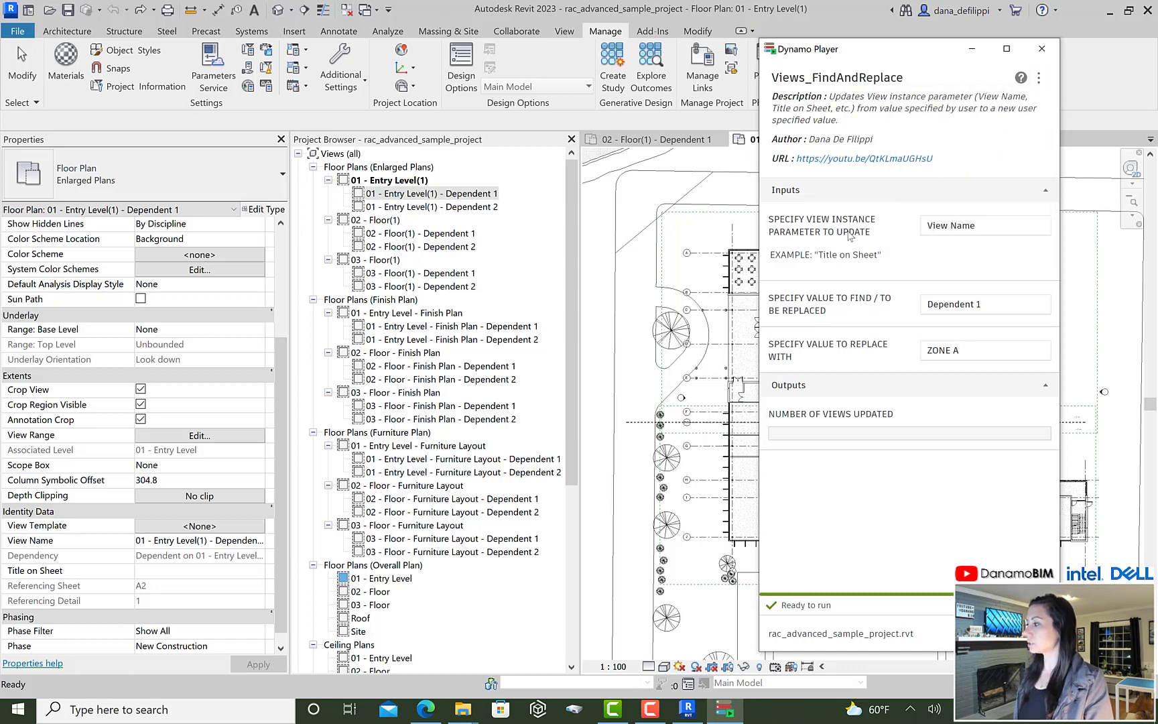
Step: Run Views_FindAndReplace to rename the Dependent 1 plan views to ZONE A
left_click_drag(987, 223, 890, 220)
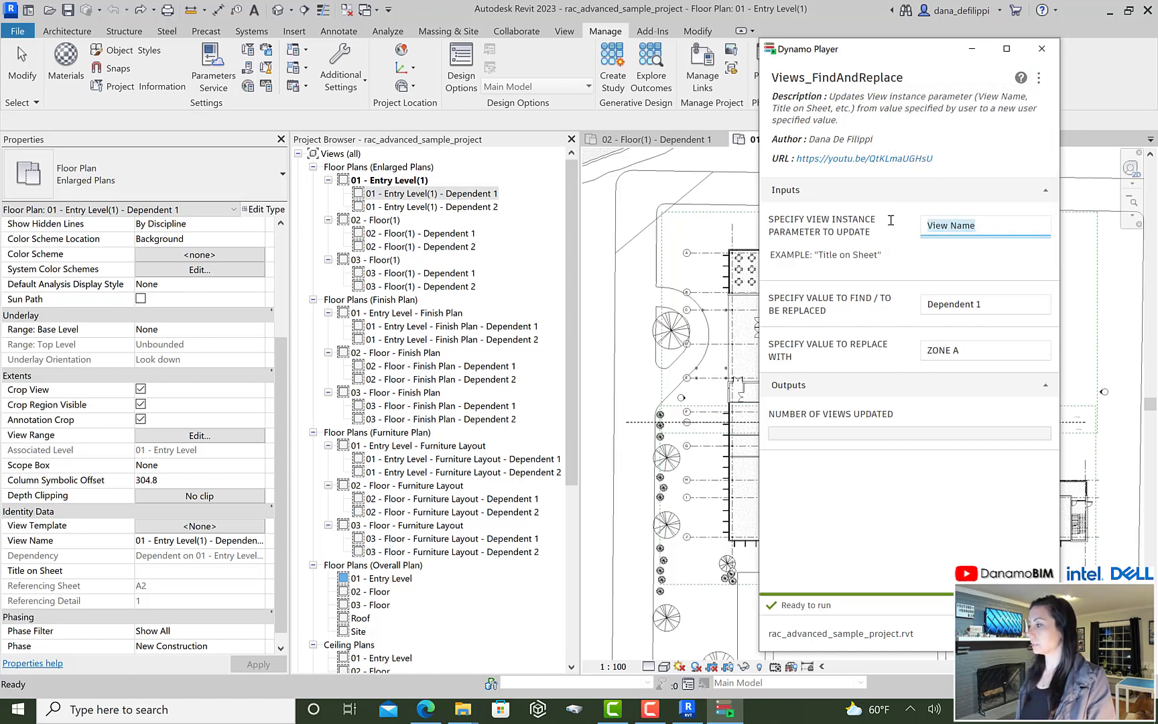
left_click(892, 227)
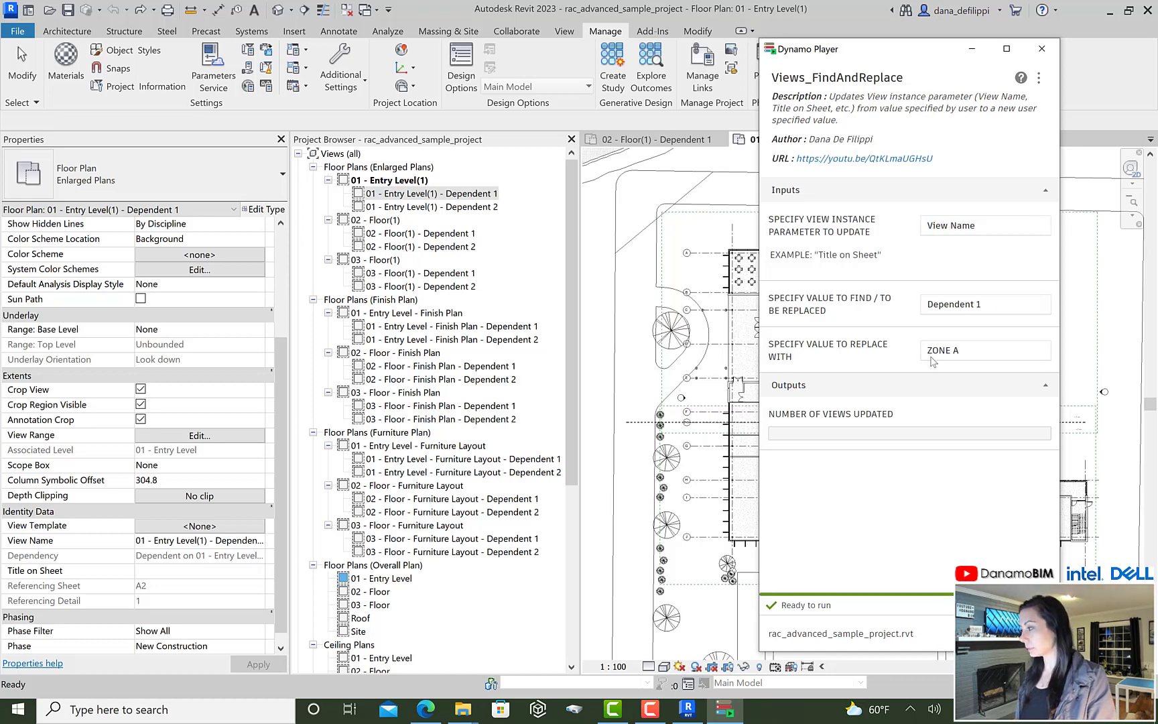
left_click(989, 350)
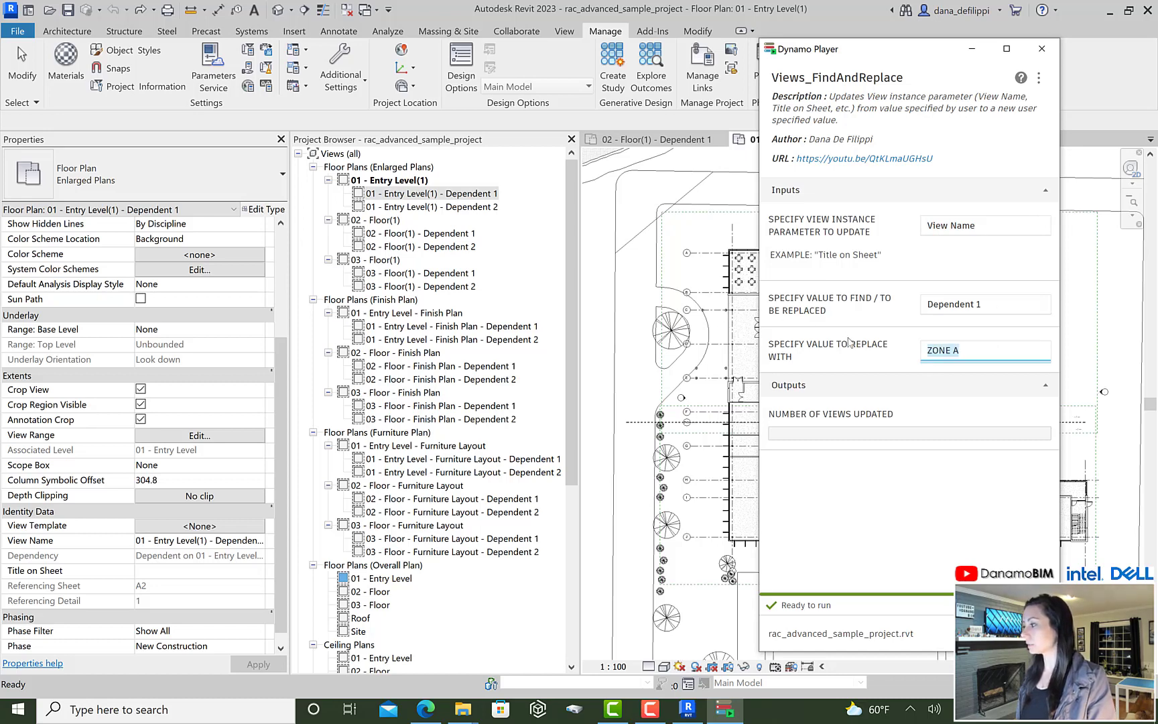
left_click(846, 332)
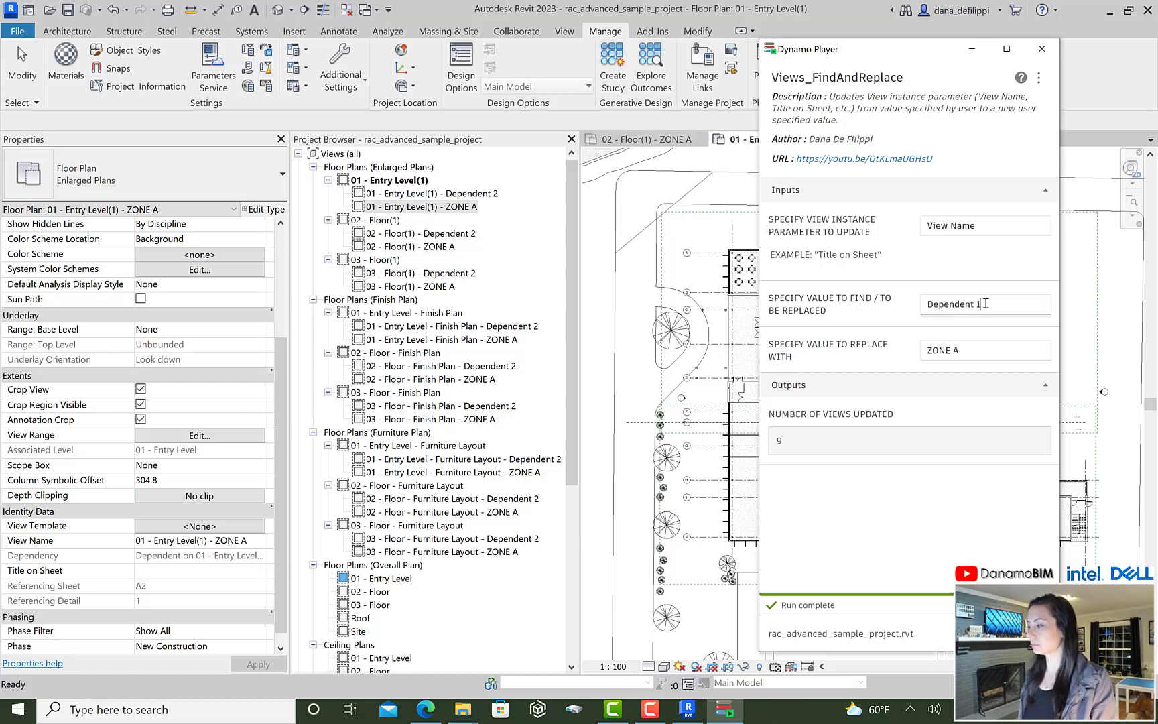
Step: Change find to Dependent 2 and replace to ZONE B, then rerun the rename
left_click_drag(986, 303, 974, 304)
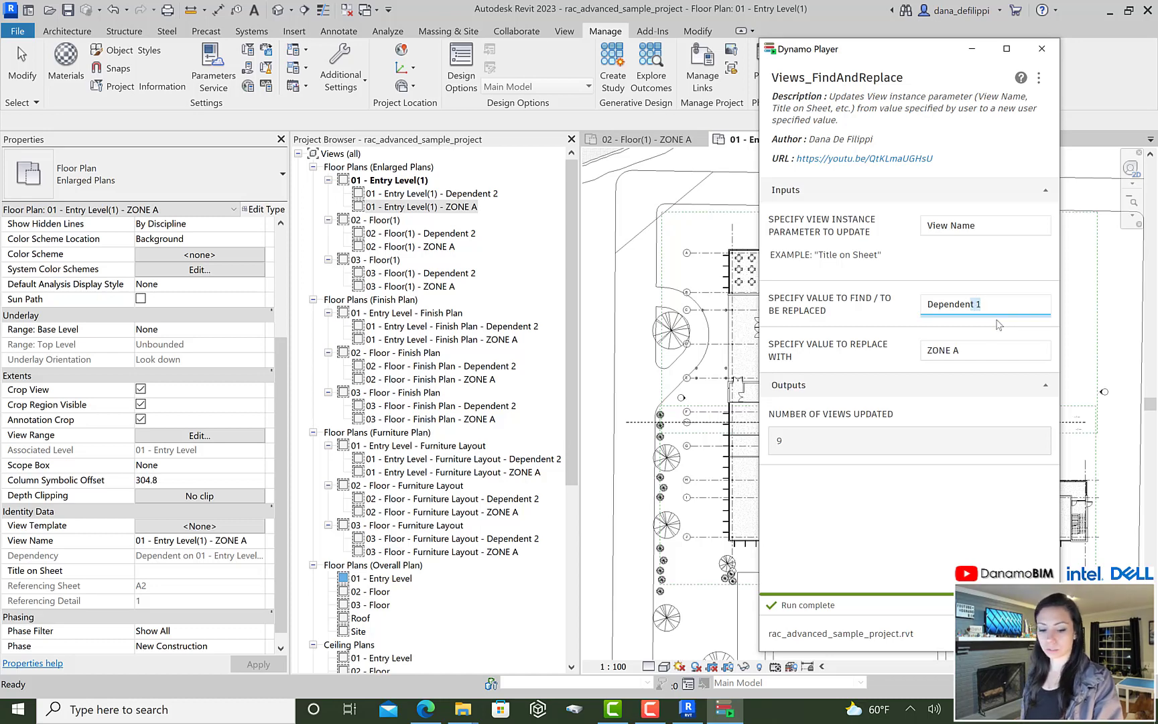
type("2")
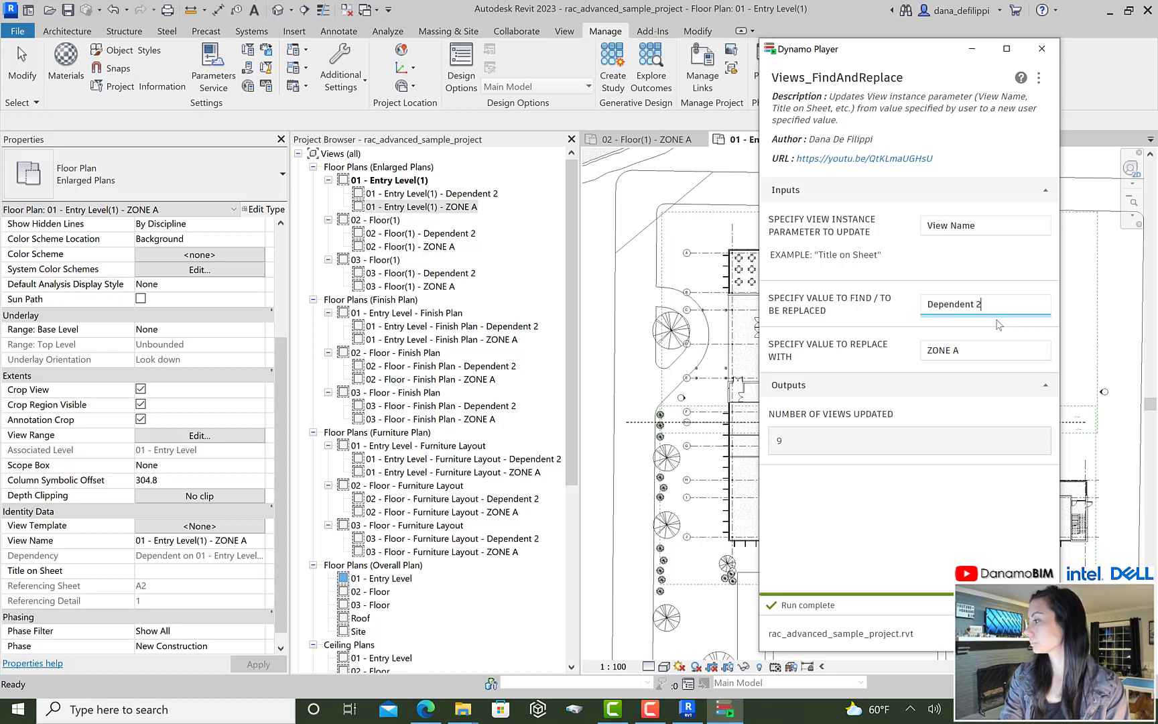
double_click(956, 351)
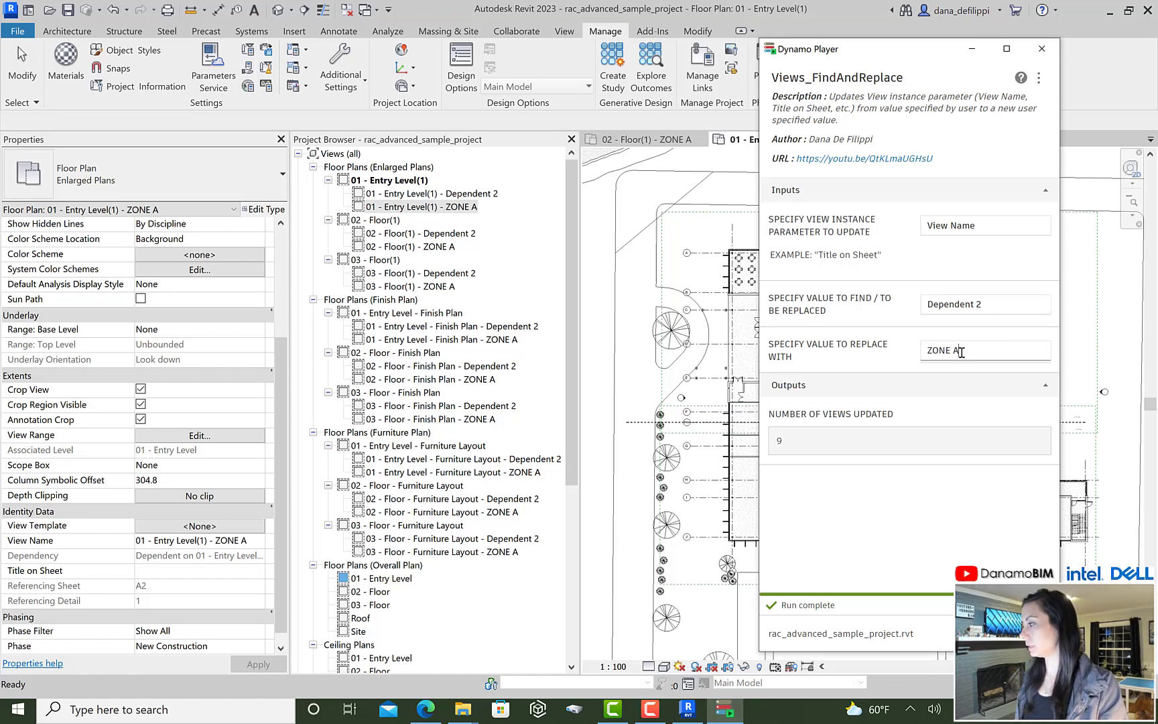
type("B")
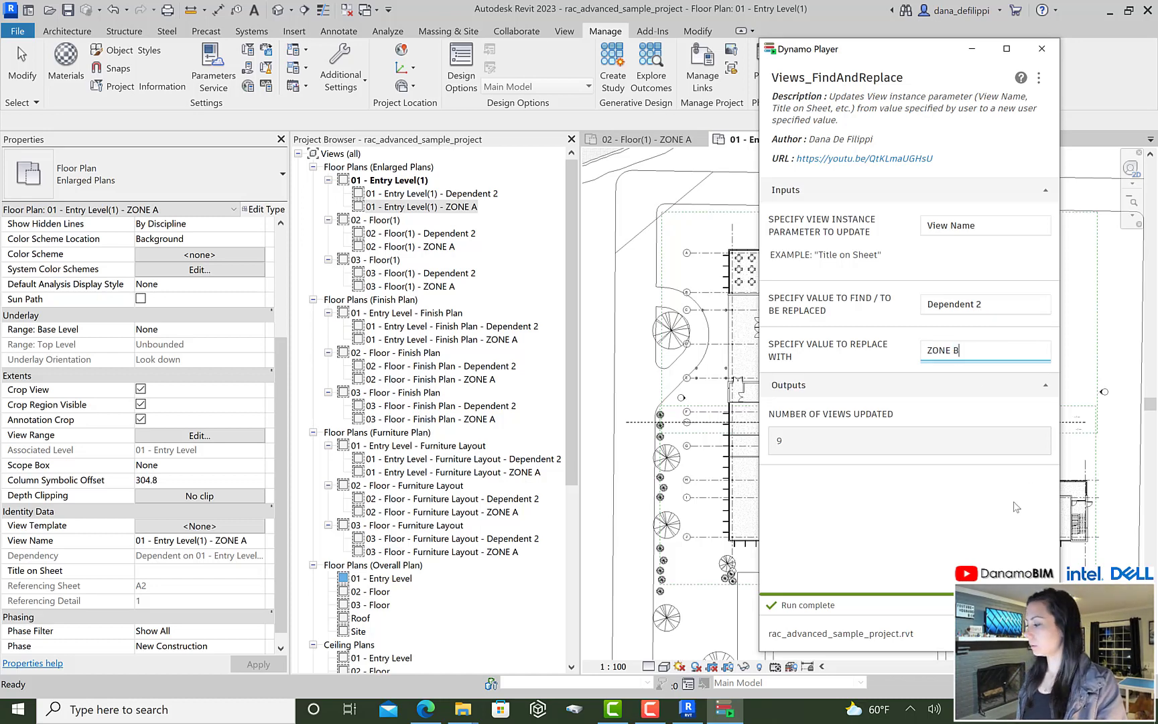
key("Return")
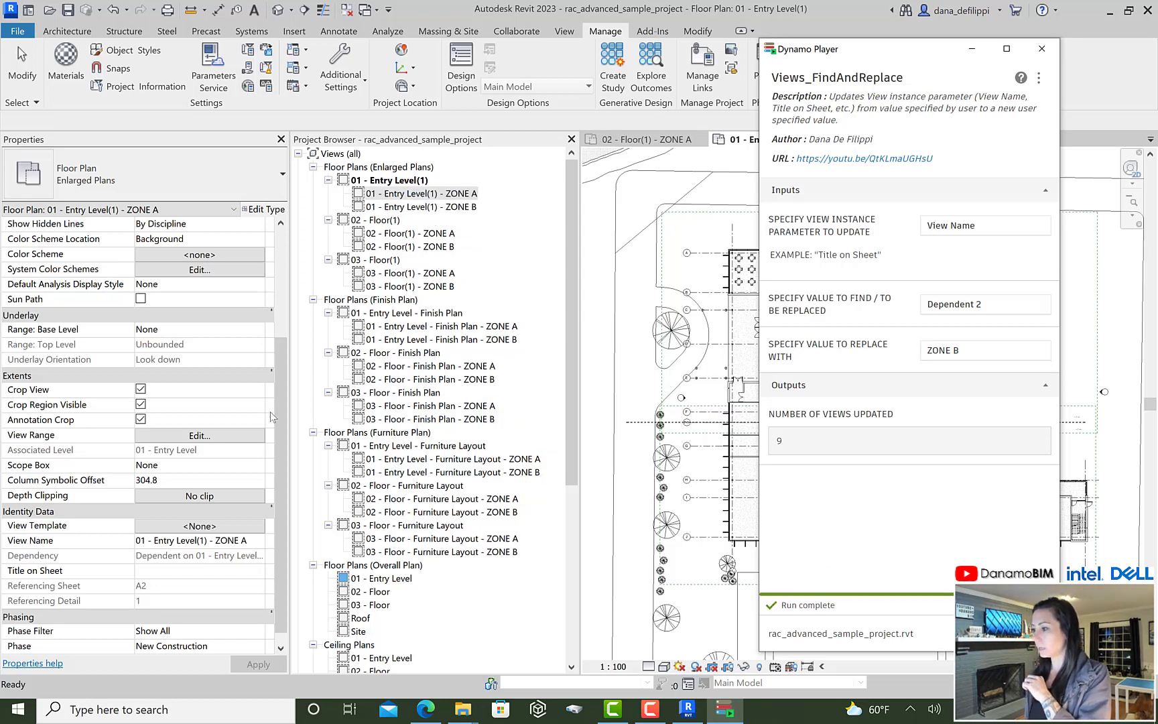
Step: Replace '(1)' with ' - Enlarged Plan' across the nine enlarged plan view names
left_click_drag(985, 304, 925, 305)
type("(")
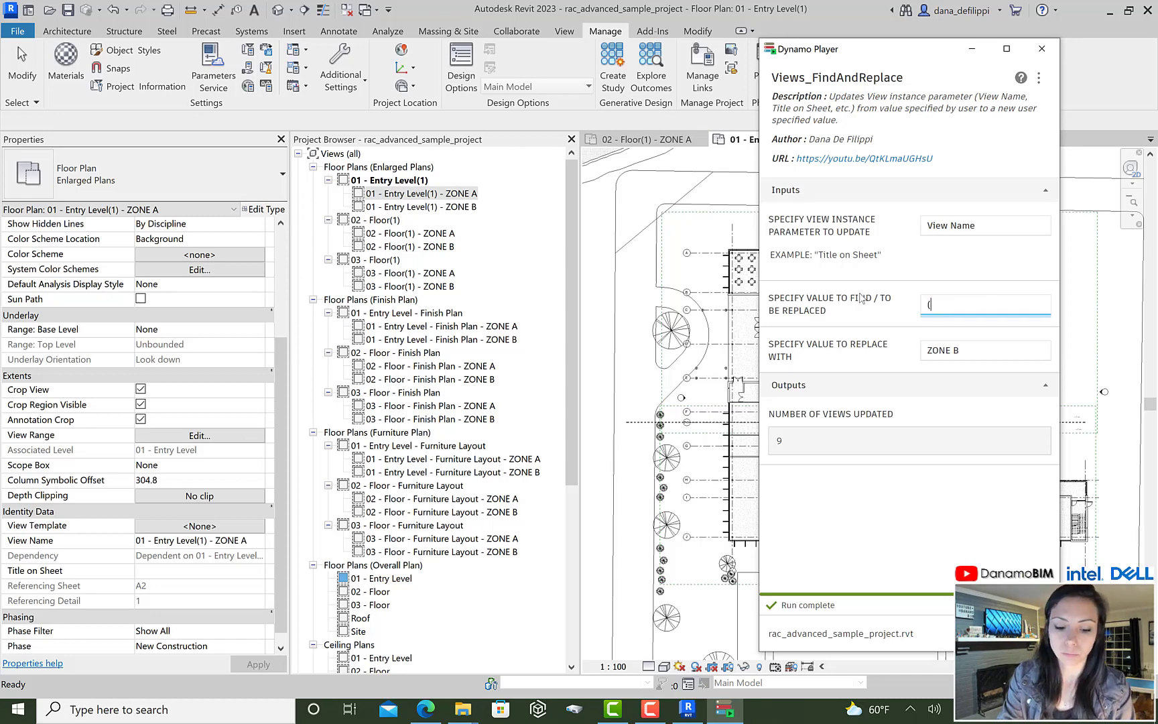
type("1)")
key("Tab")
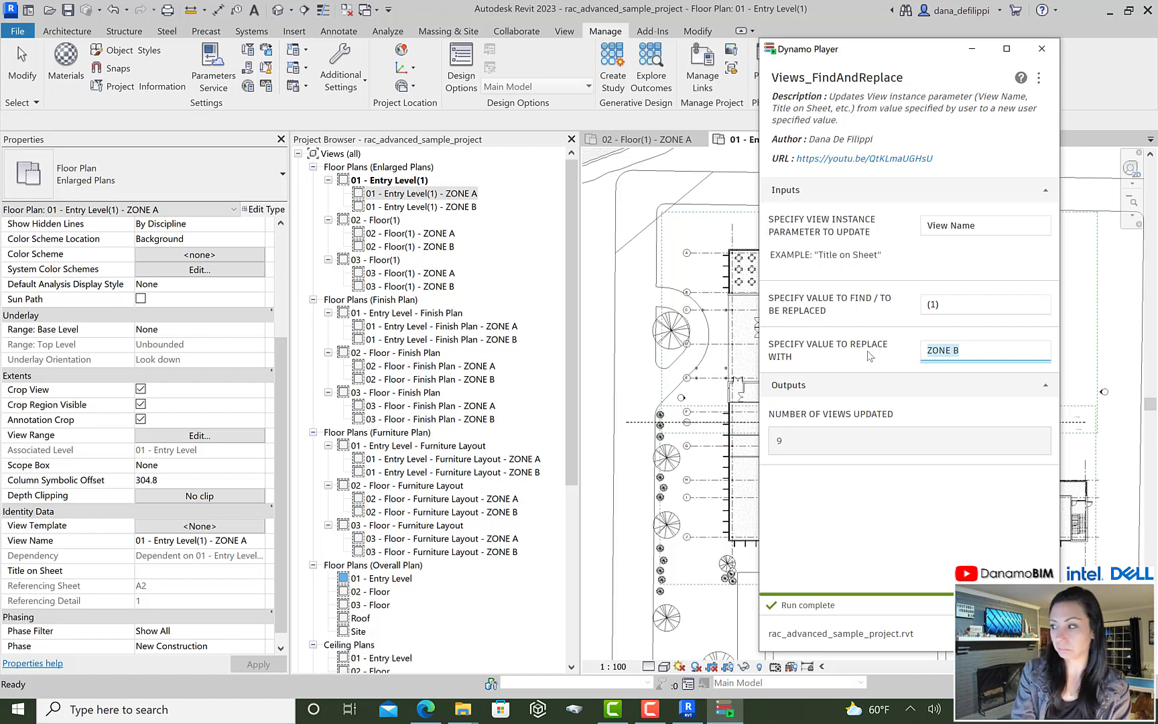
type("0 ")
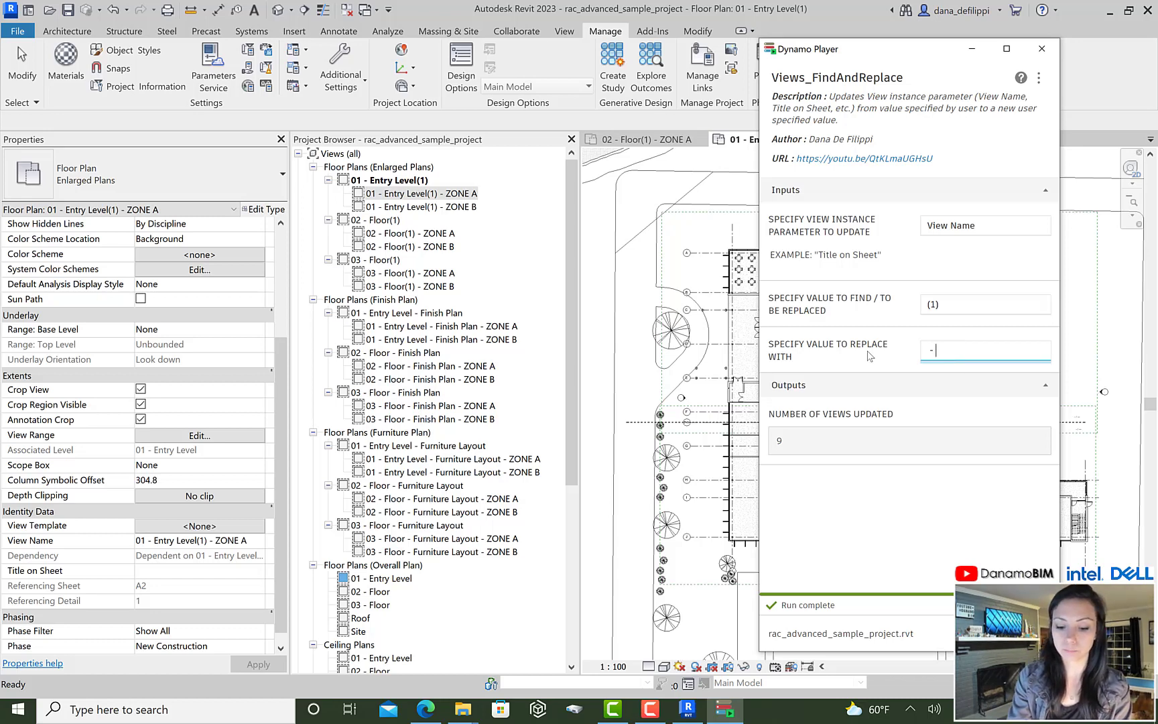
type("eN")
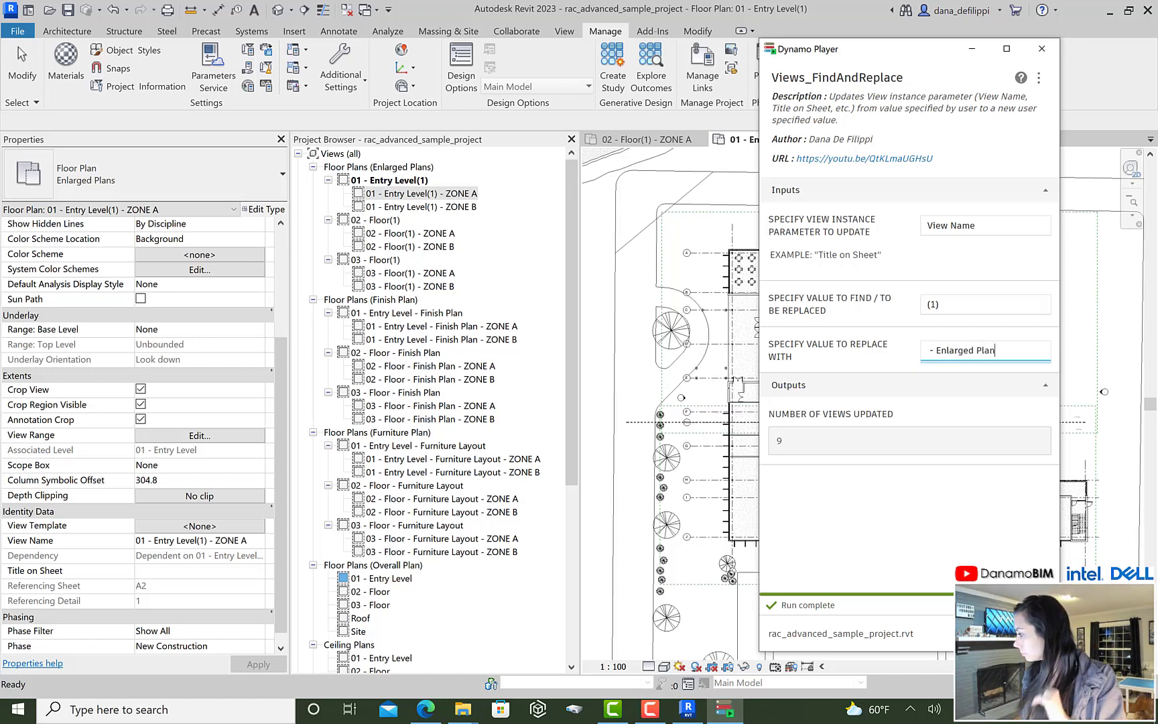
left_click(873, 334)
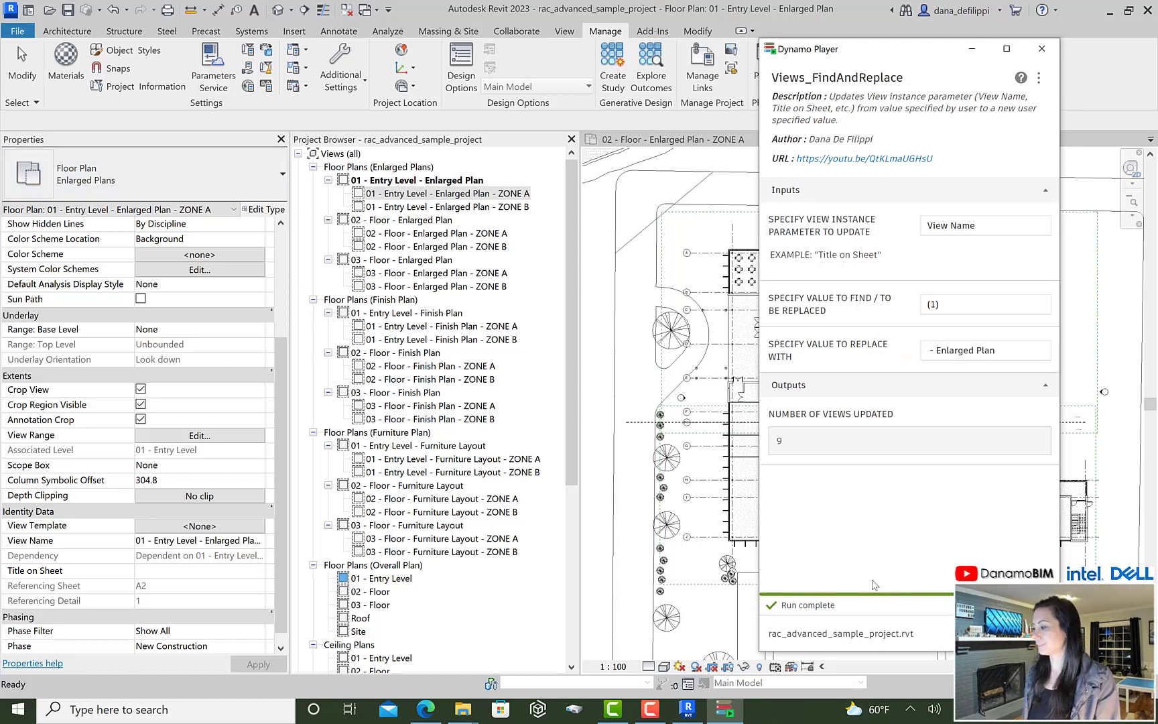
Step: Return to the player script list, inspect the ZONE A scope box, and restore Dynamo Player
left_click(765, 78)
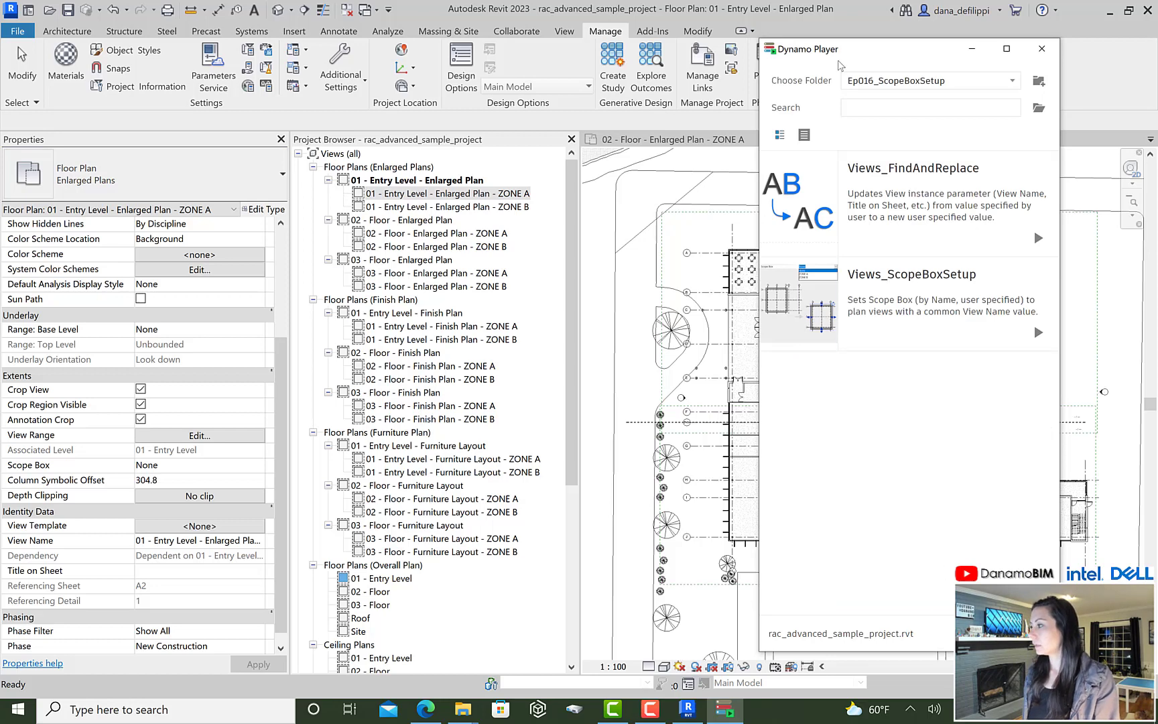
left_click(685, 213)
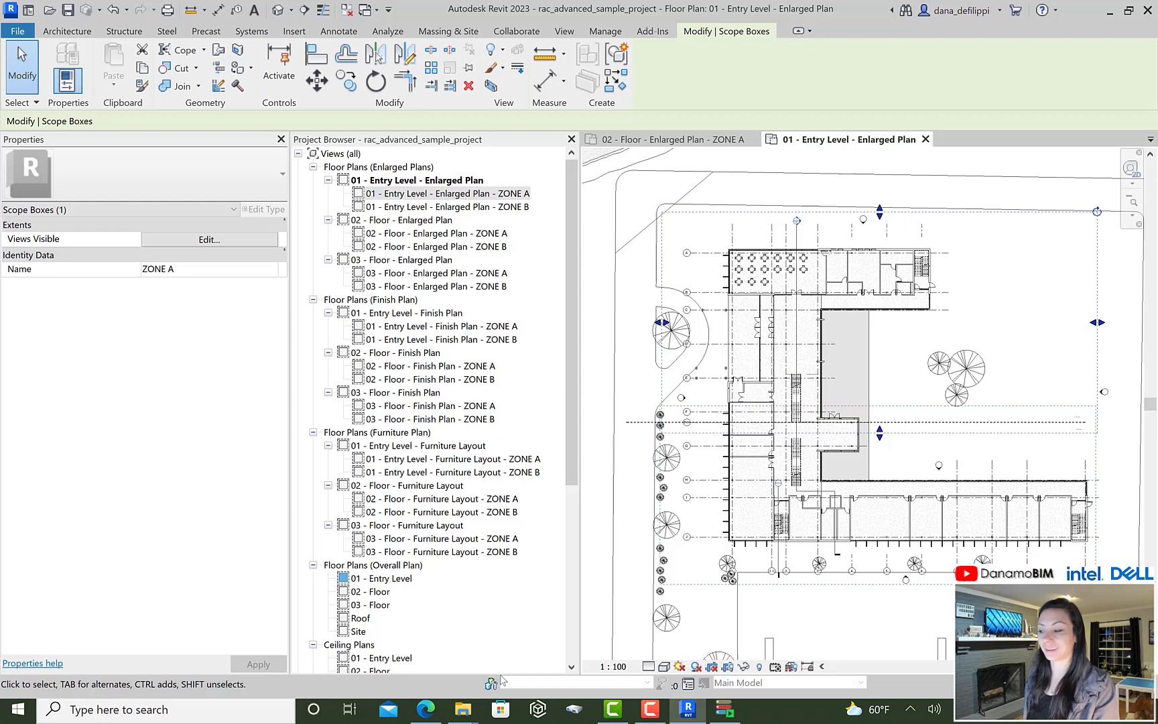
right_click(720, 708)
left_click(720, 709)
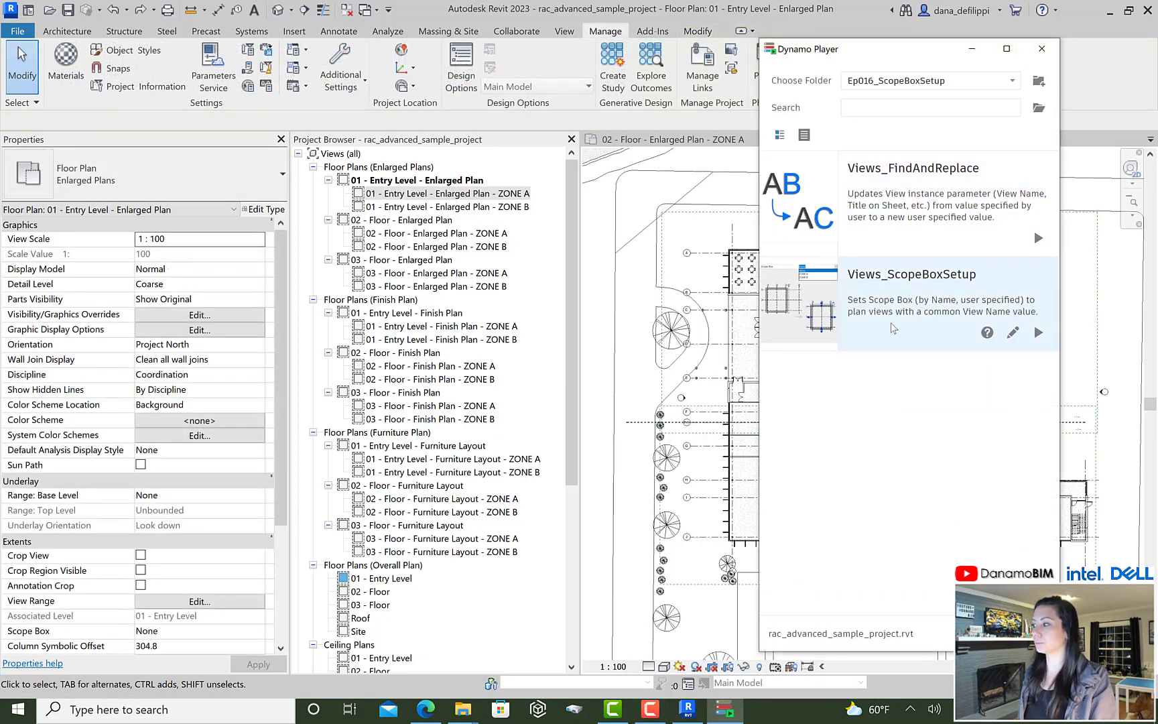
Step: Run Views_ScopeBoxSetup with common value ZONE A to assign the ZONE A scope box
left_click(892, 327)
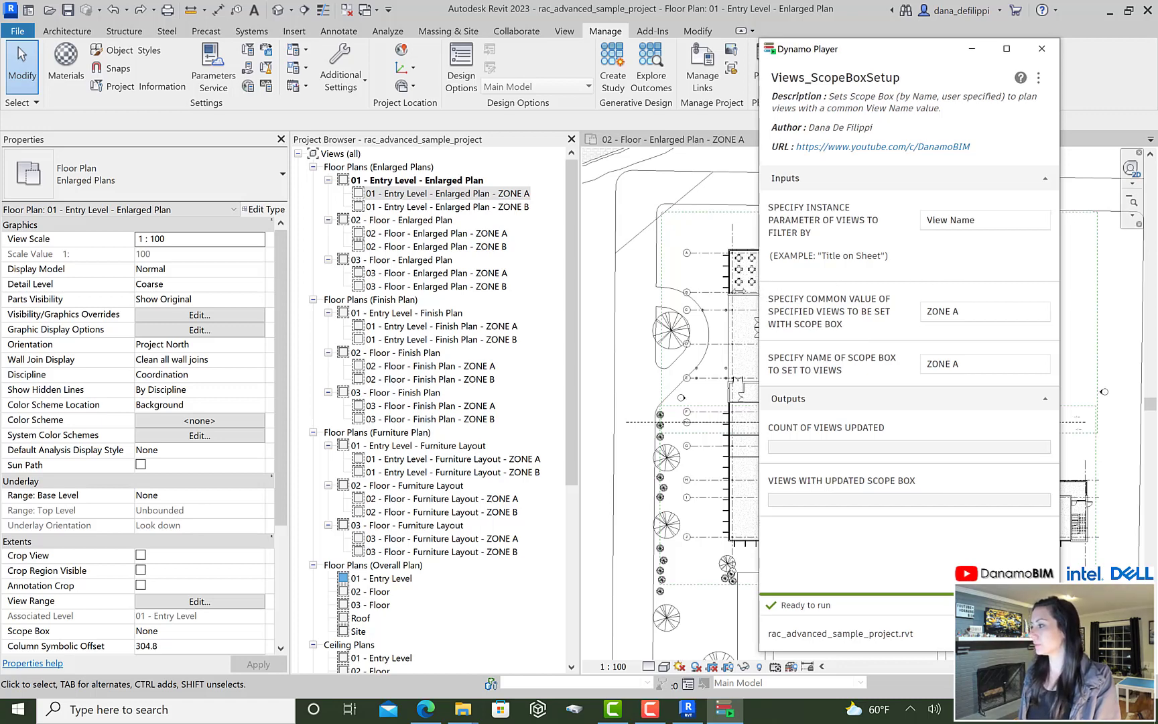
left_click_drag(759, 293, 697, 292)
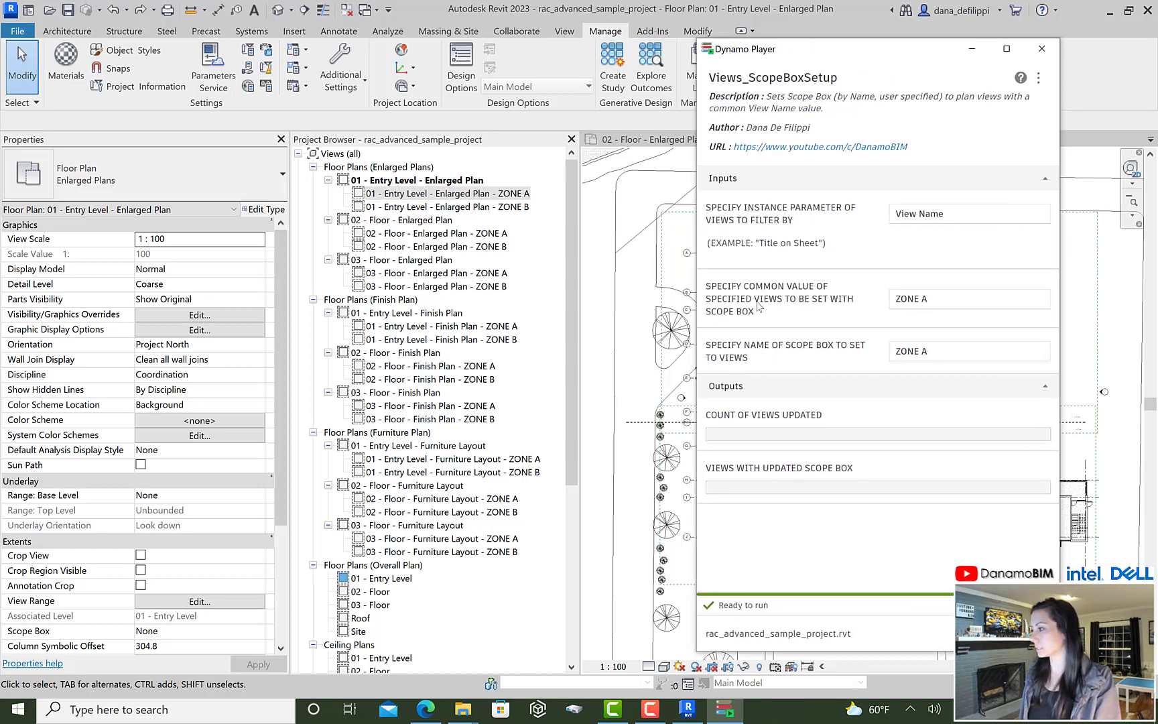
left_click(880, 297)
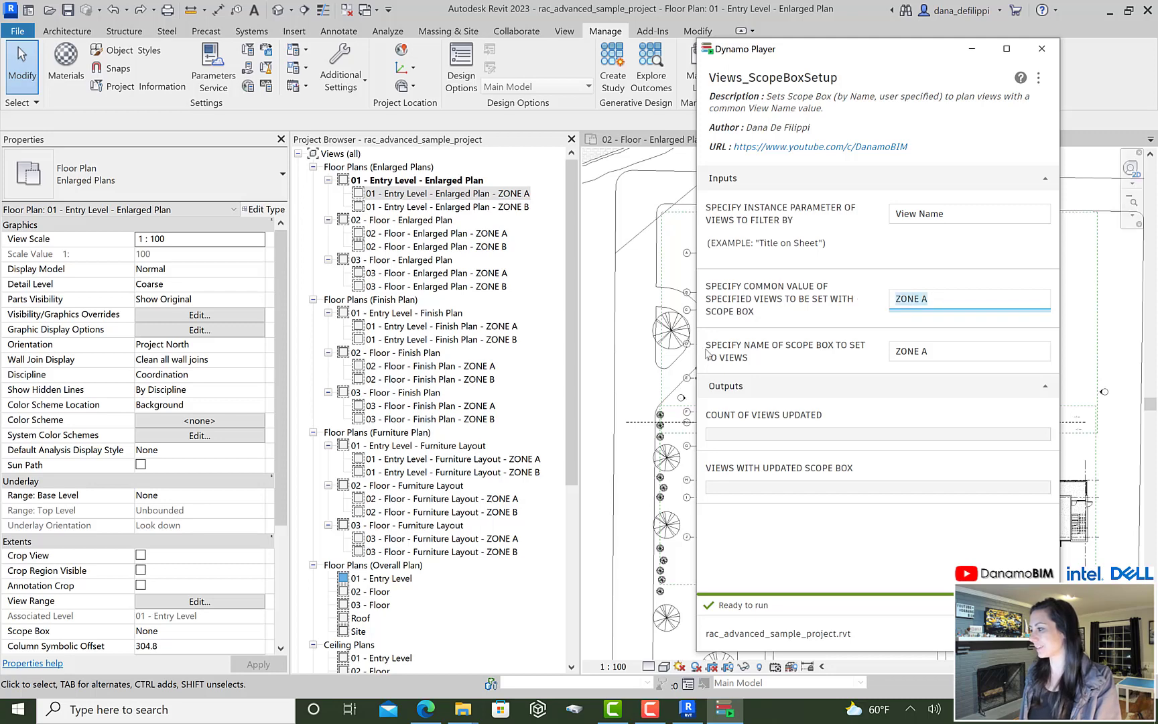
left_click_drag(680, 349, 598, 353)
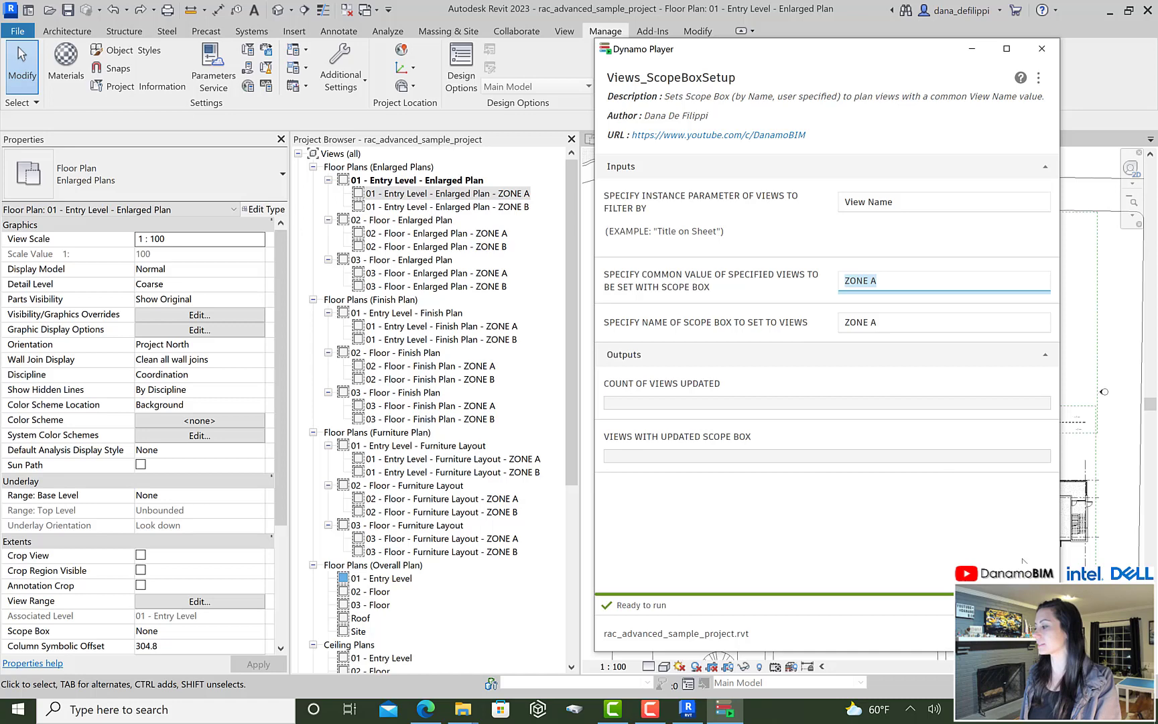
left_click(1025, 605)
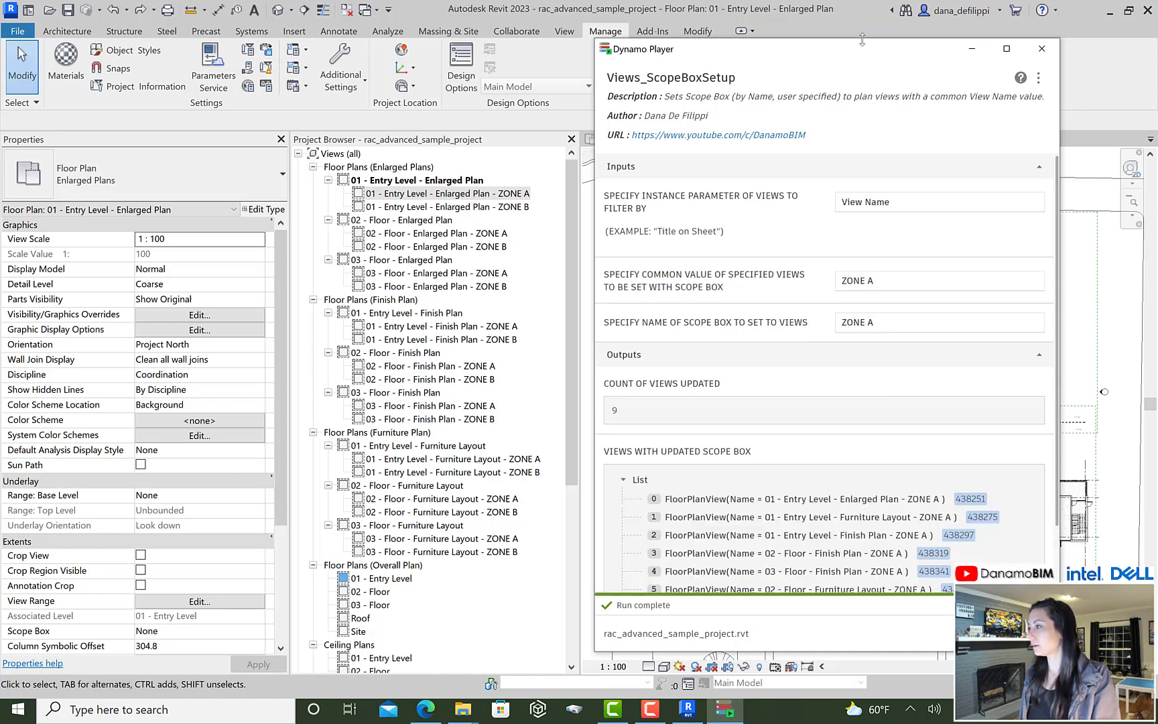
Step: Change the common value and scope box to ZONE B and rerun the assignment
scroll(897, 476, "down", 2)
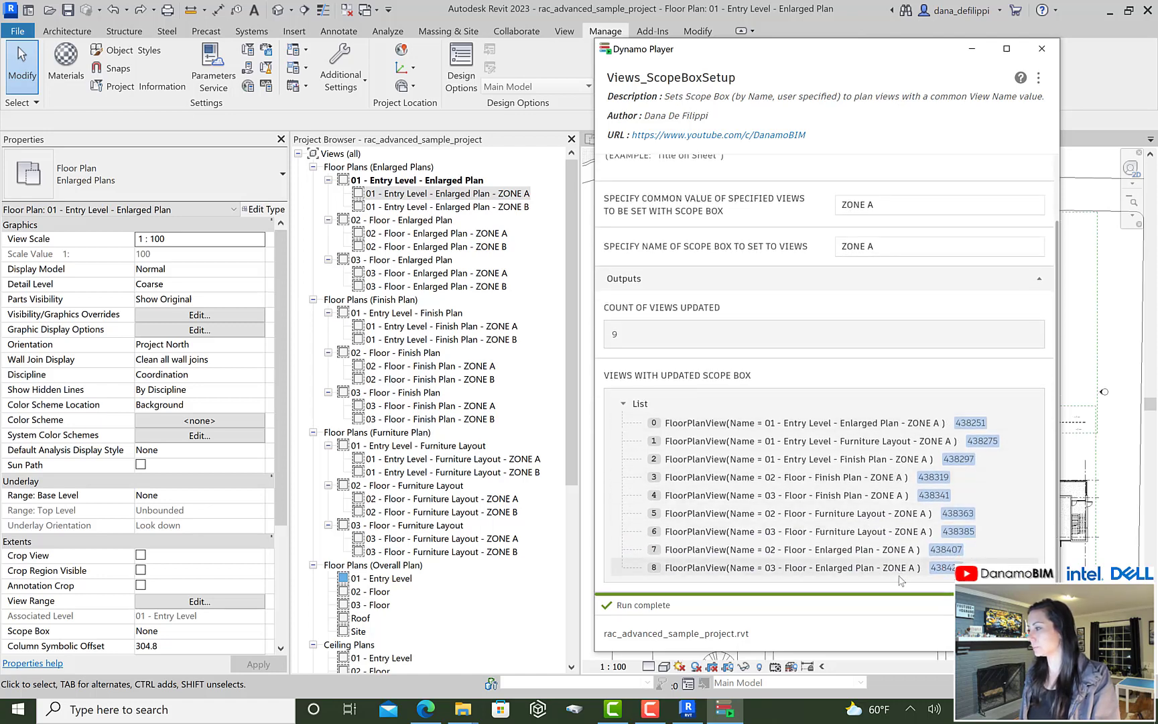
left_click(871, 204)
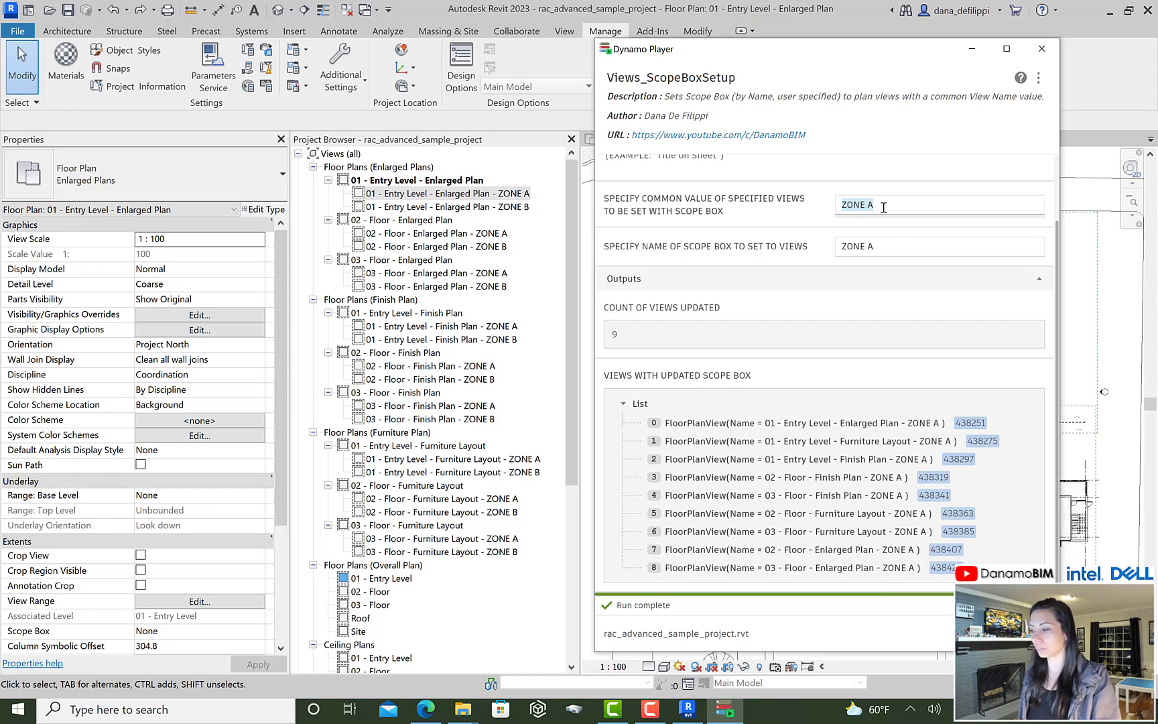
type("ZONE b")
scroll(876, 208, "up", 2)
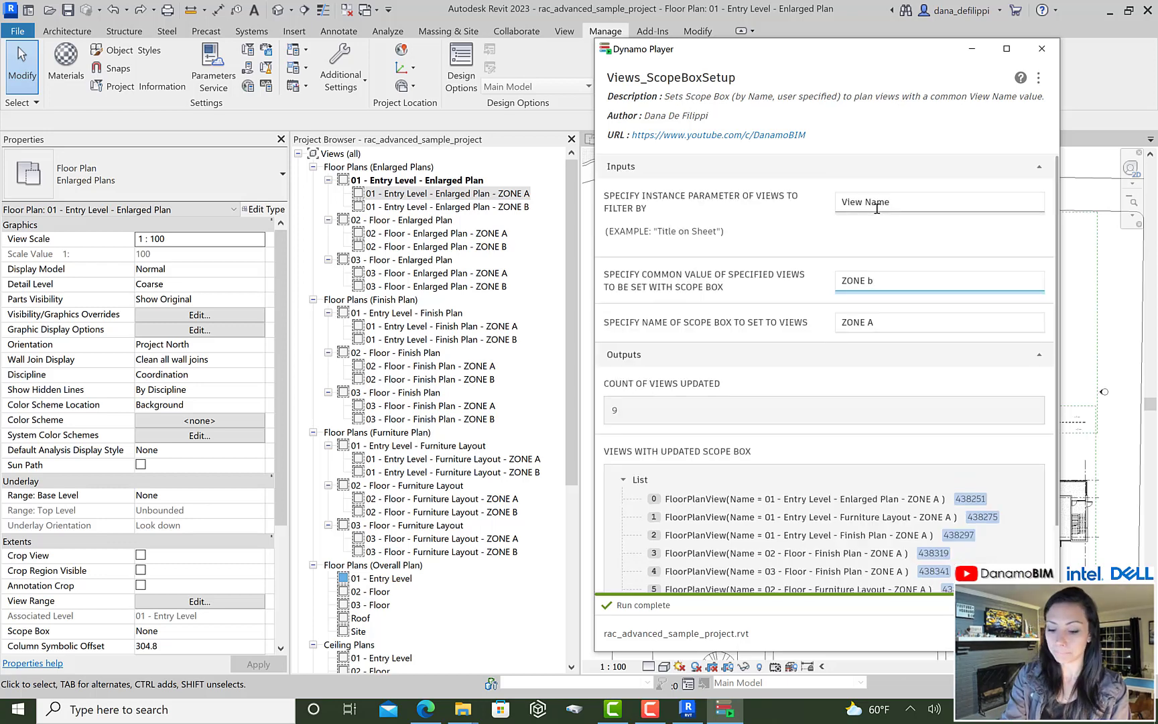
double_click(869, 322)
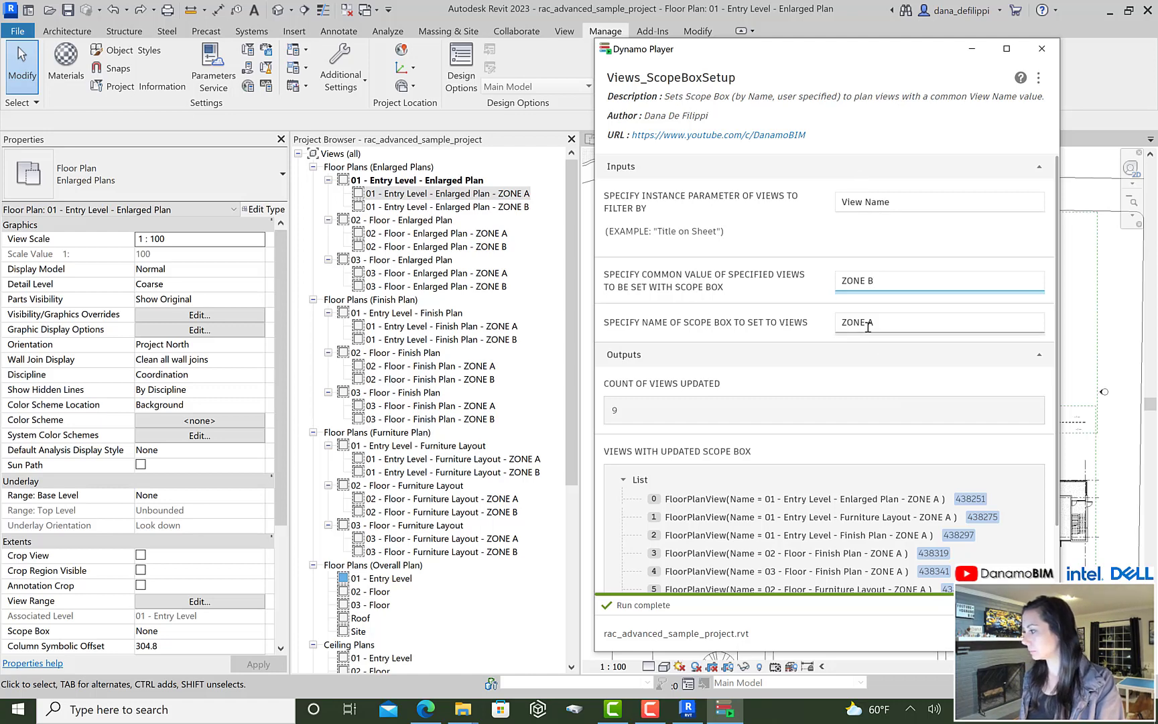
type("B")
key("Return")
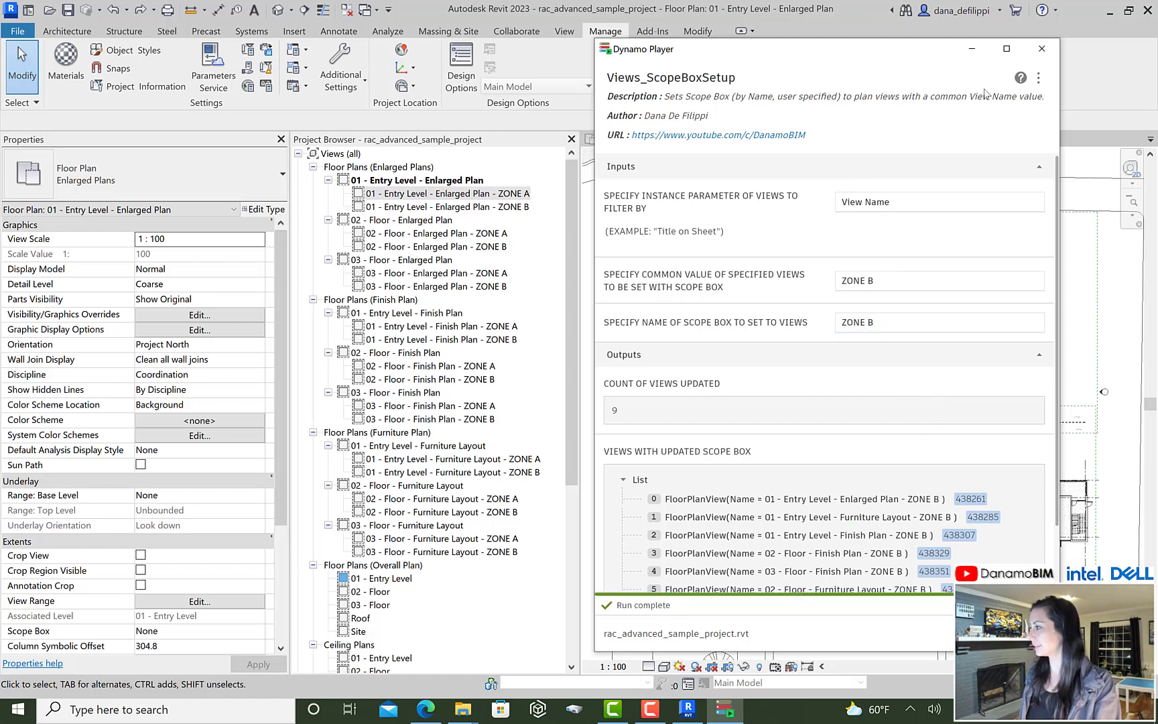
Step: Minimize Dynamo Player and open the Entry Level enlarged plan ZONE A and ZONE B views
left_click(973, 49)
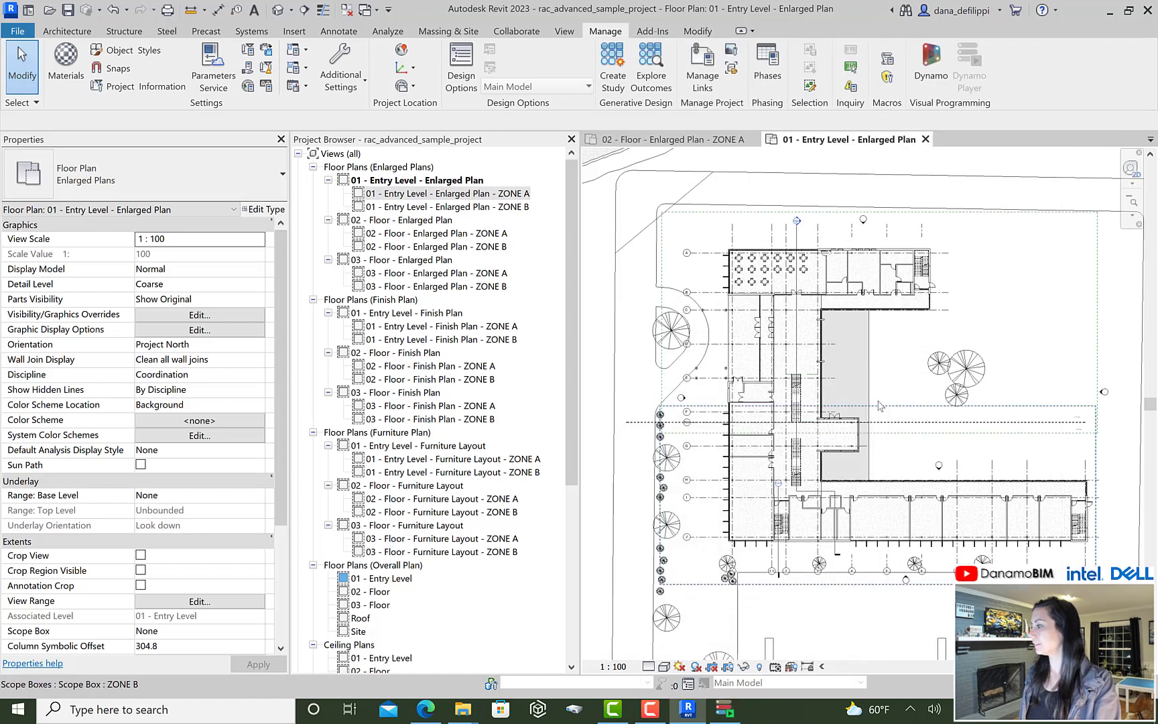
double_click(442, 192)
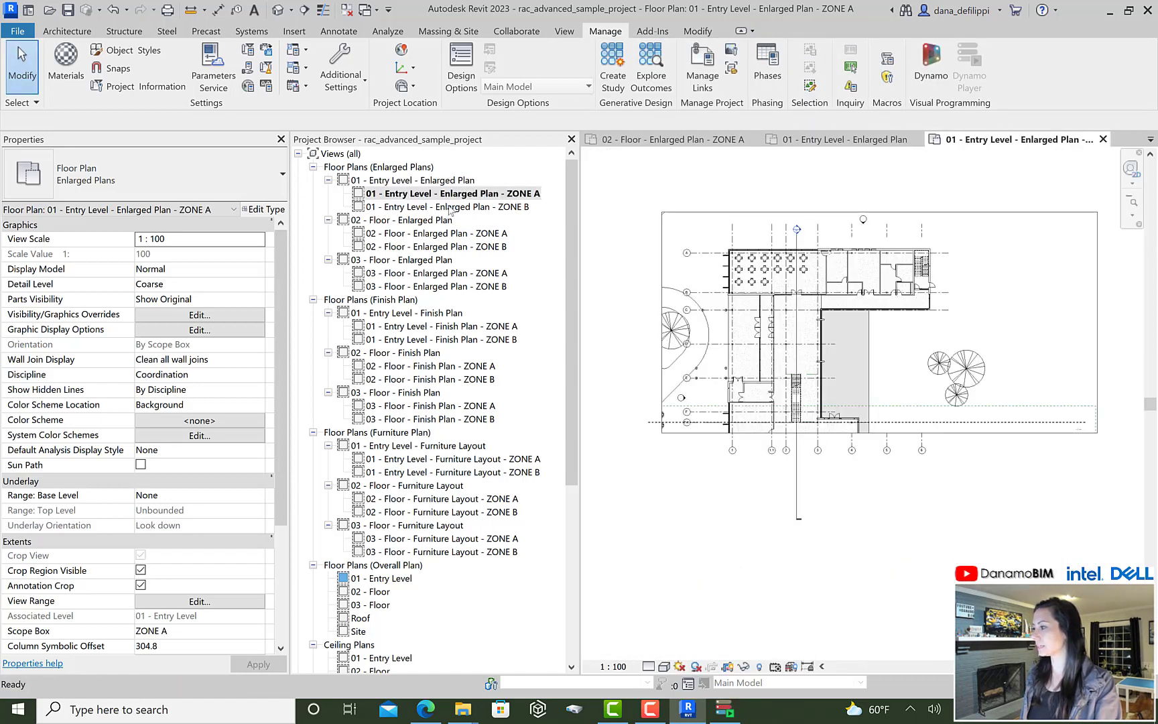
left_click(450, 208)
left_click(451, 208)
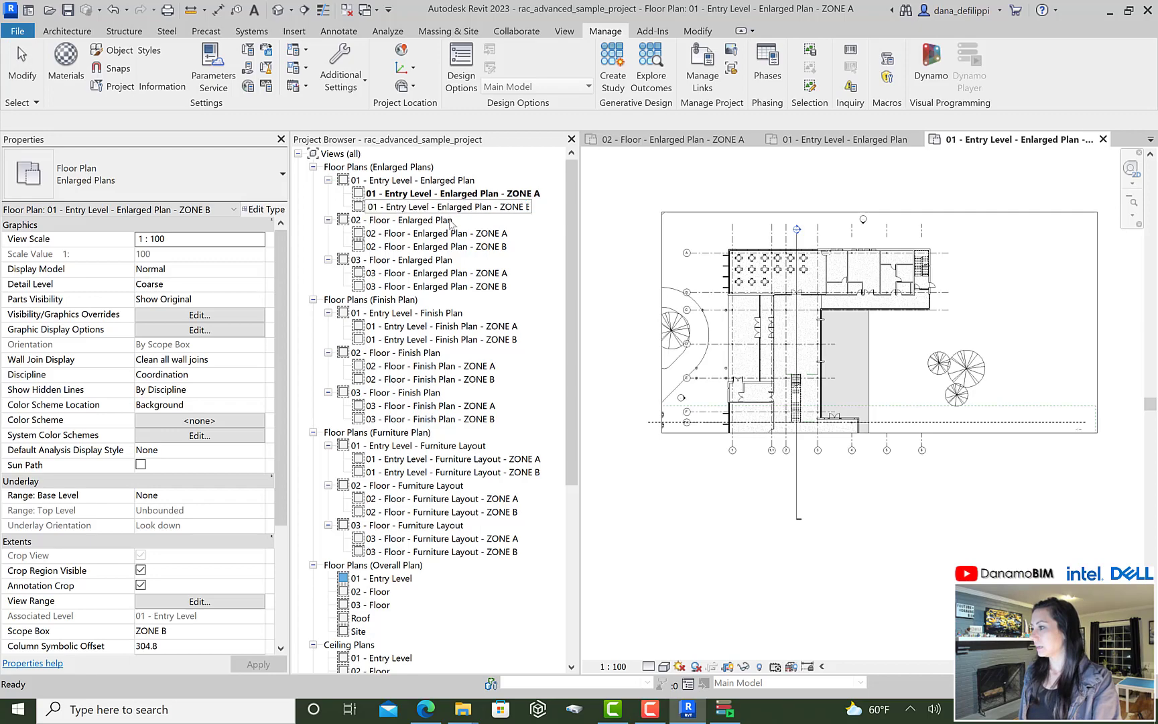
left_click(454, 222)
double_click(471, 209)
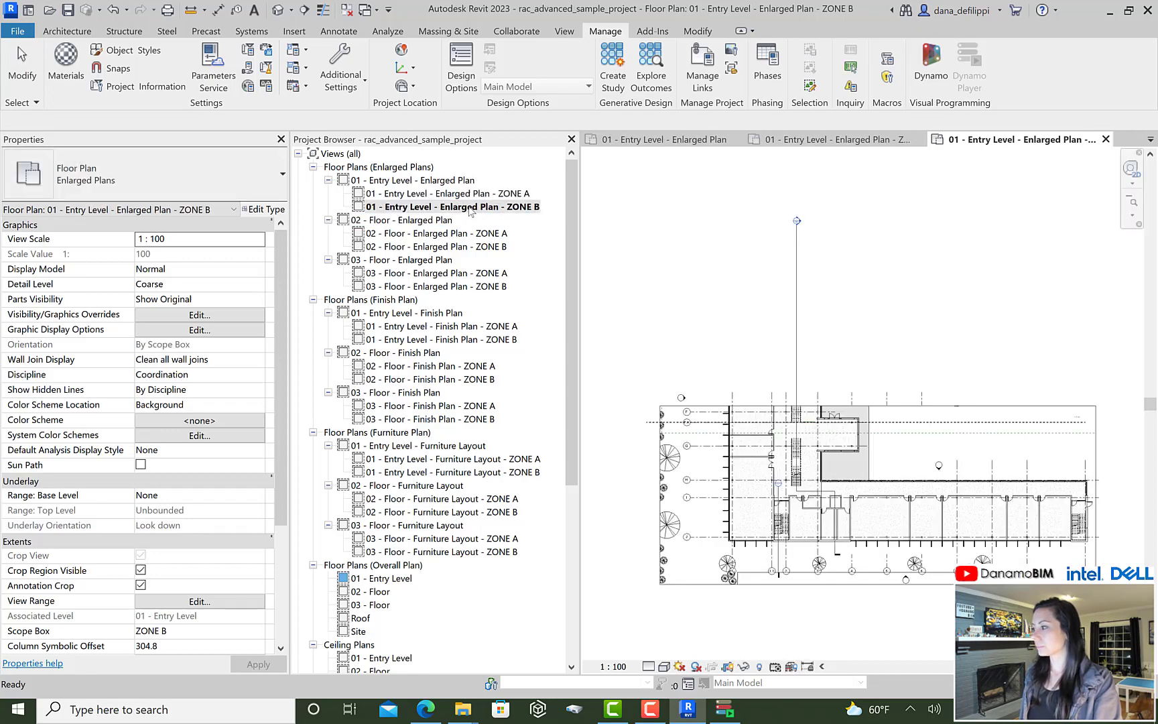